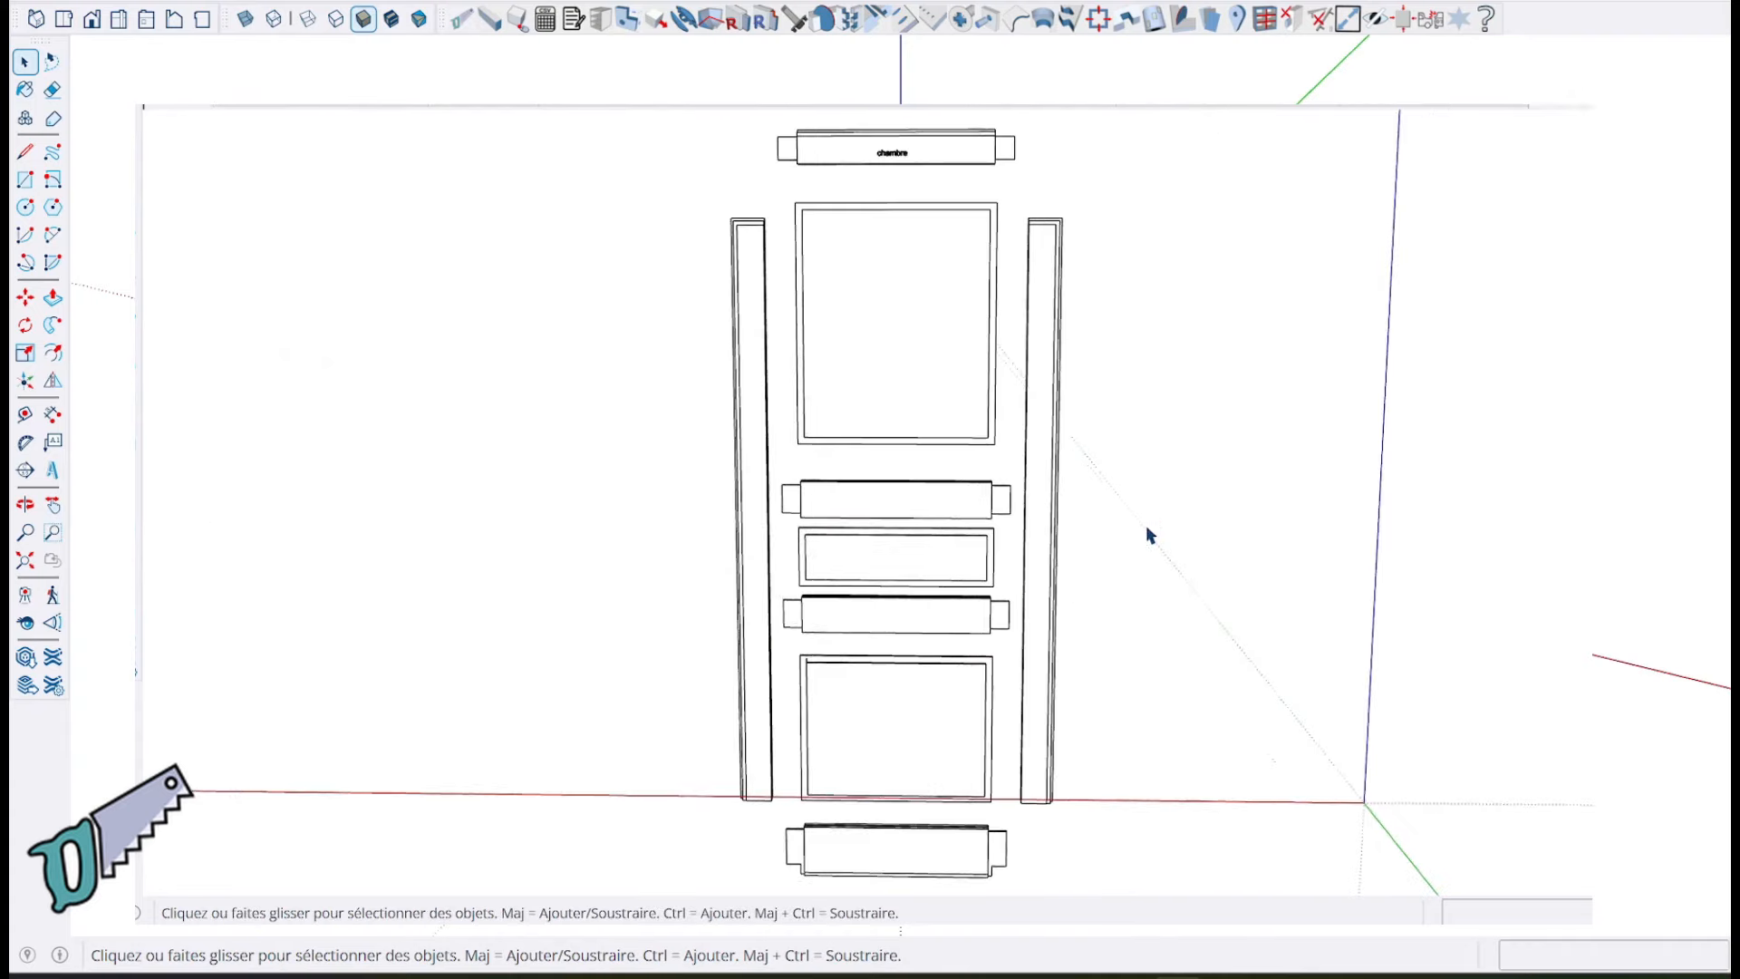
Step: Examine the quarter-turn staircase model, its S_Ligne de limon stringer drawing and the lower treads up close
middle_click_drag(1145, 531, 1274, 575)
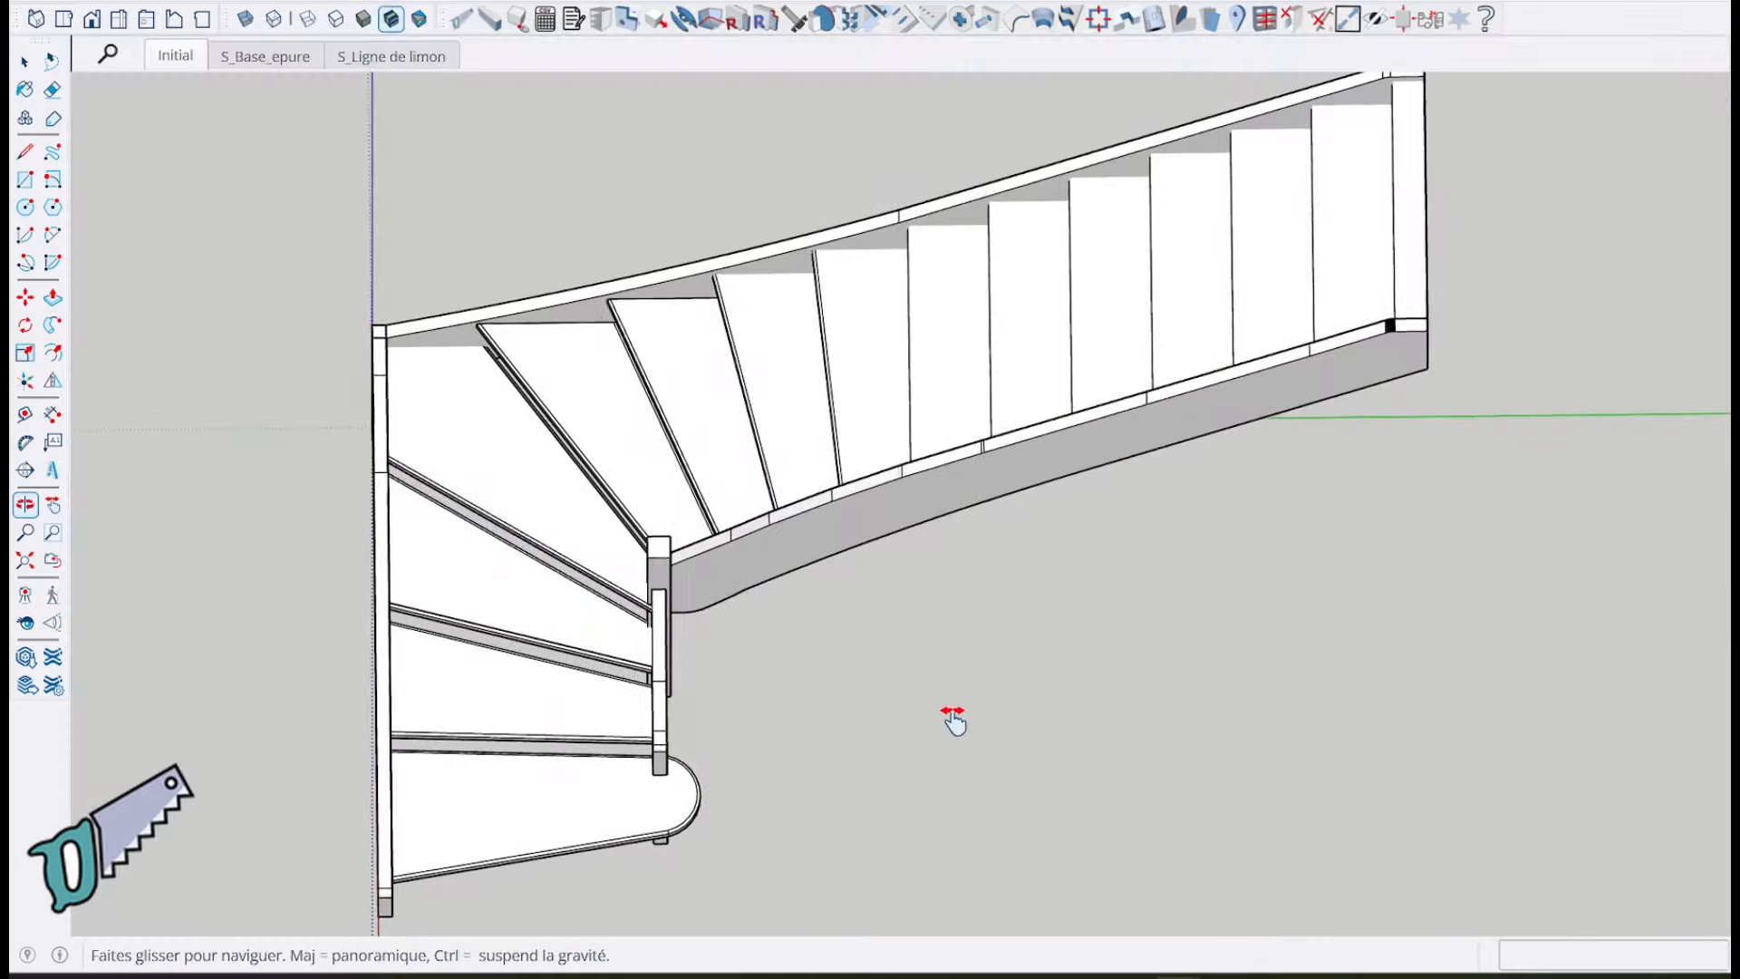
mouse_move(952, 718)
left_mouse_down()
mouse_move(905, 688)
mouse_move(913, 650)
mouse_move(876, 681)
left_mouse_up()
key("space")
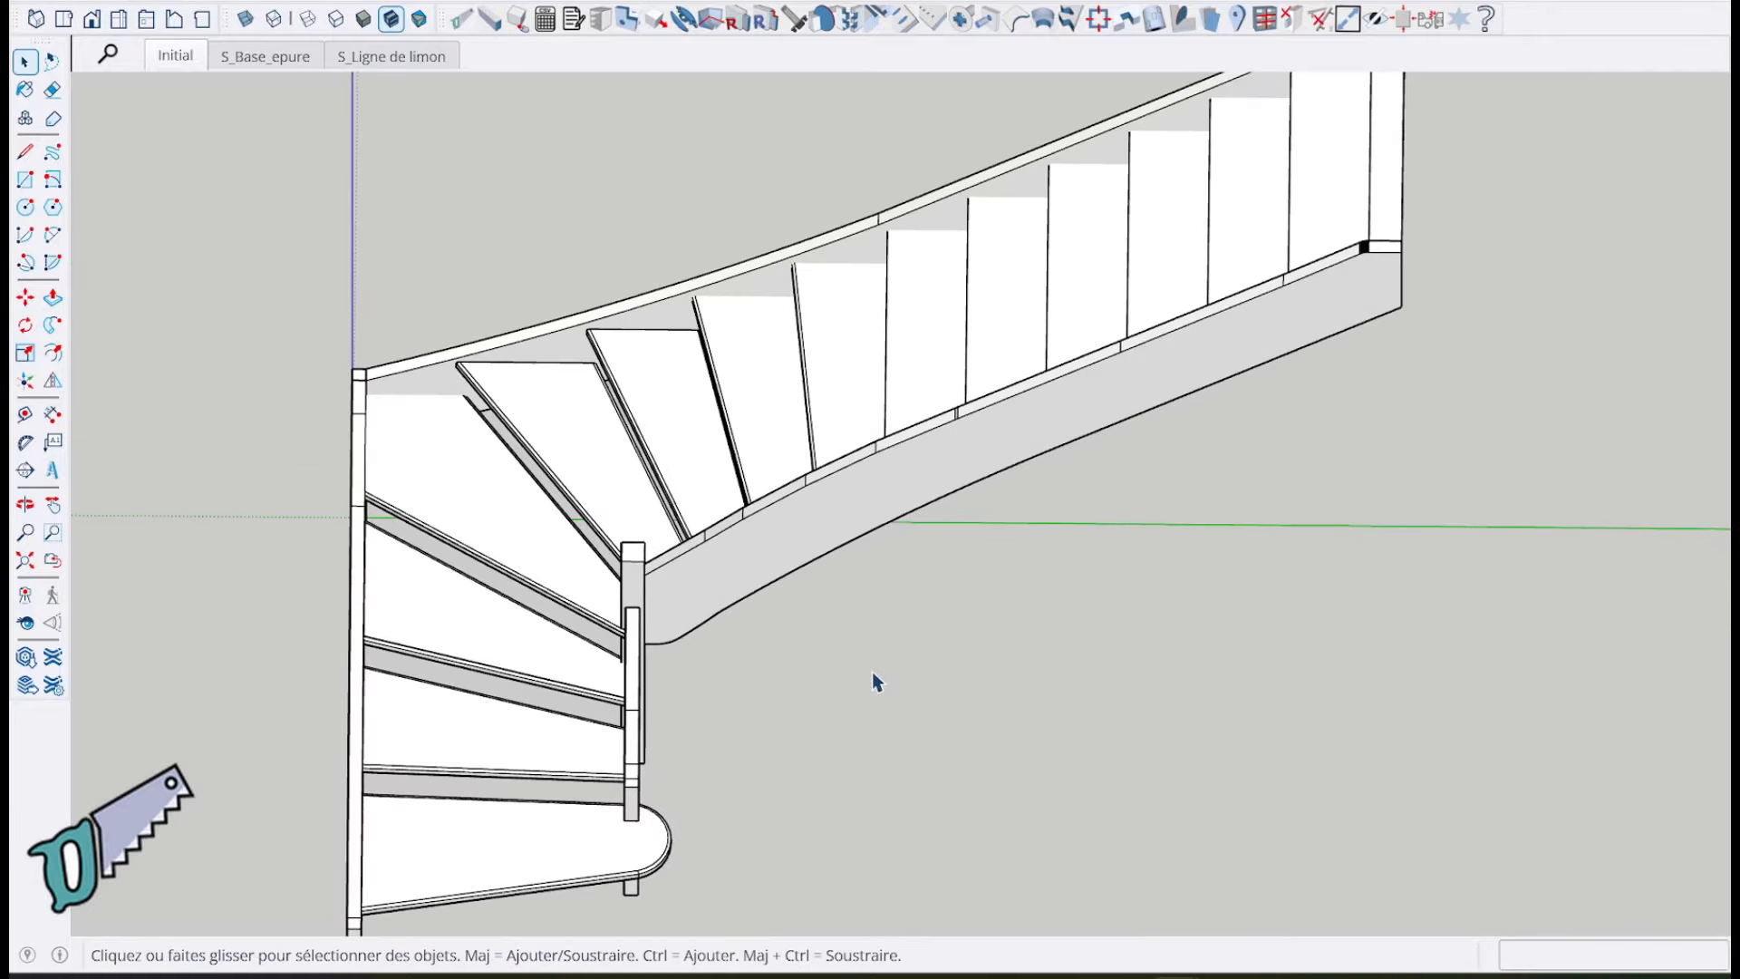
scroll(997, 649, "down", 1)
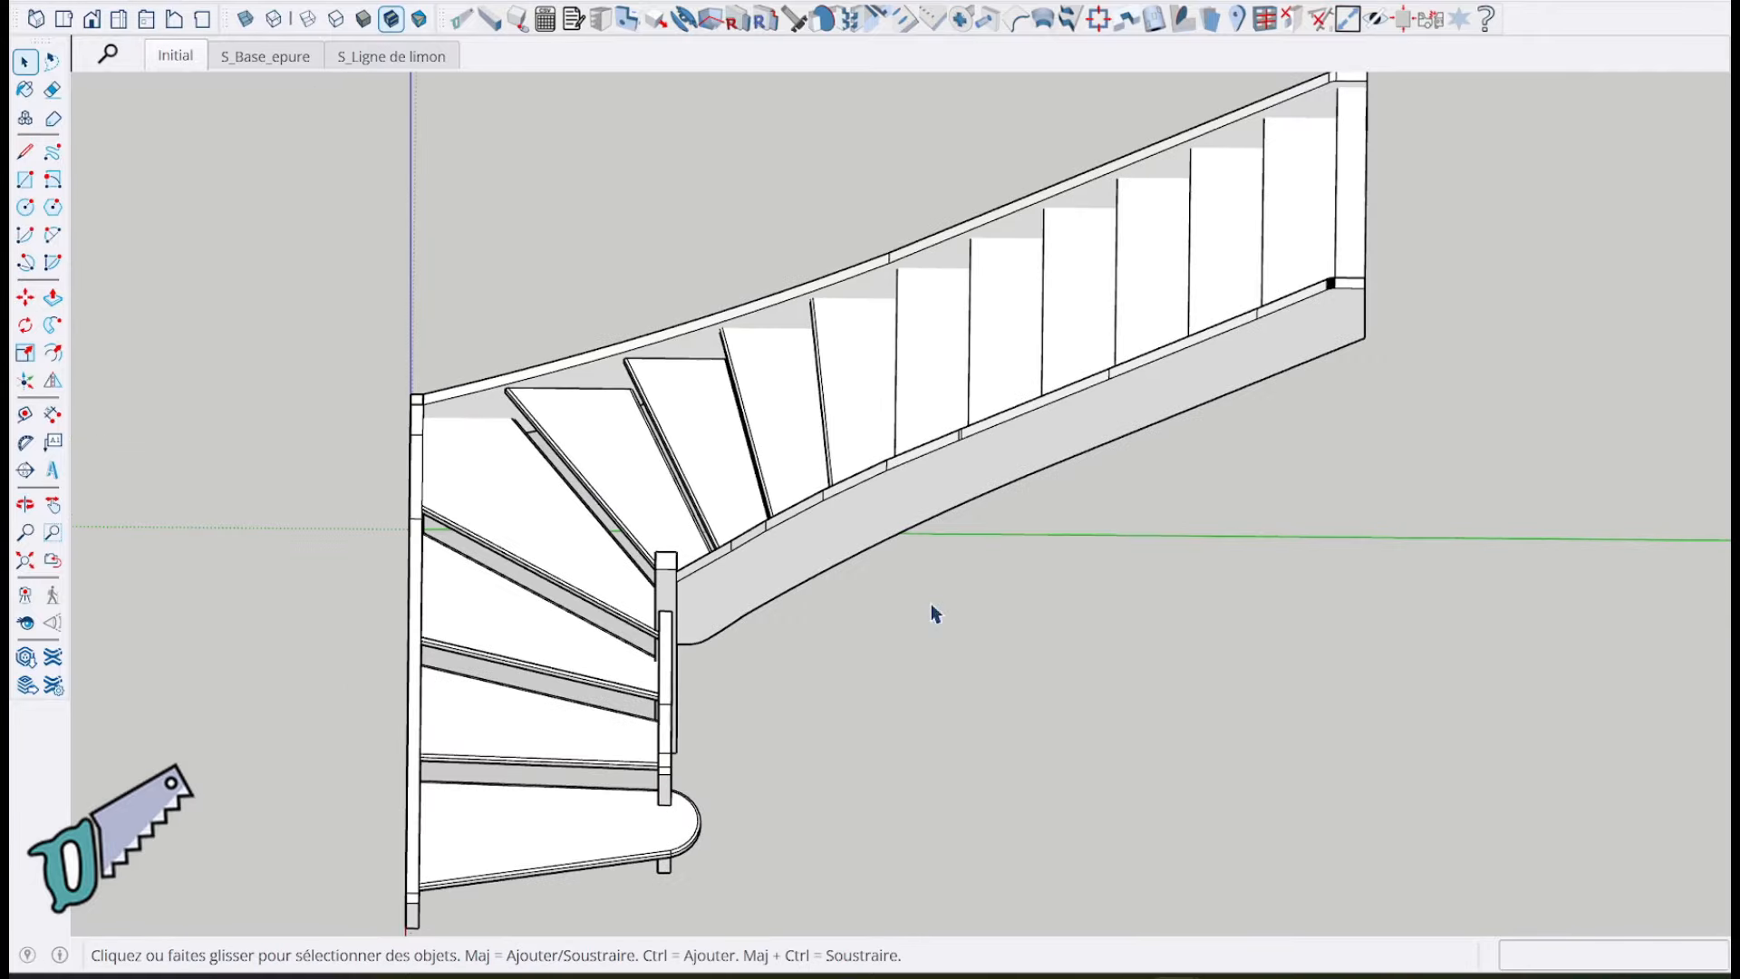
left_click(410, 53)
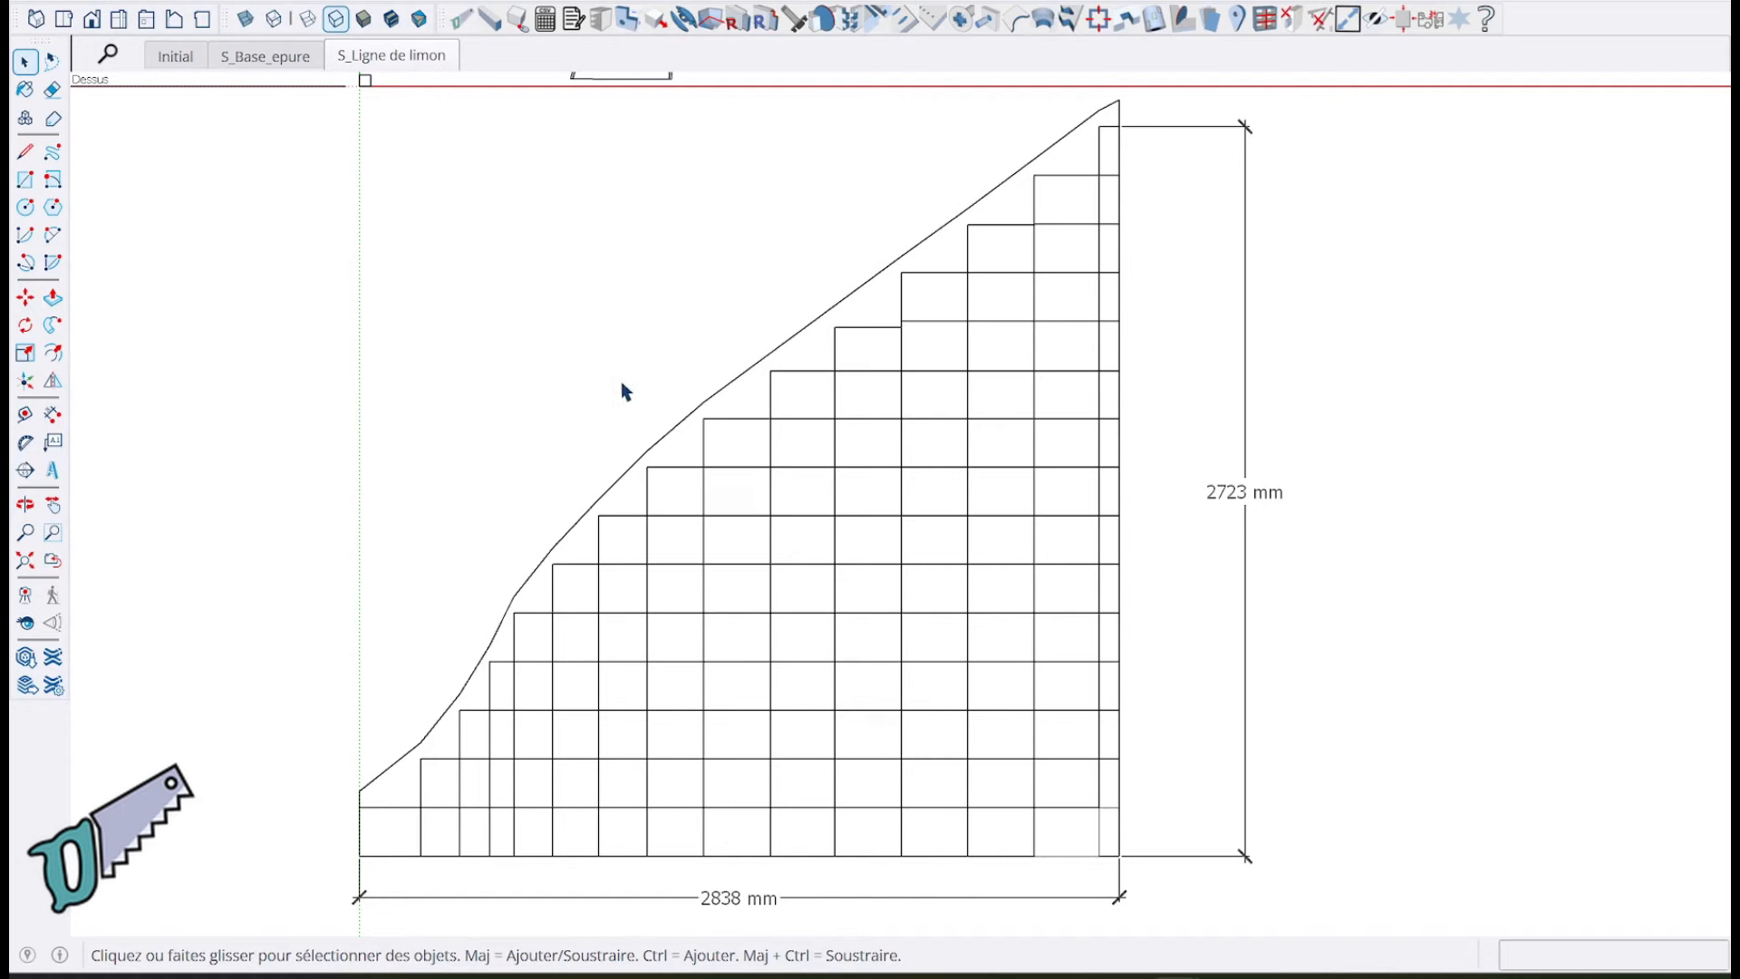
left_click(179, 60)
middle_click_drag(696, 489, 779, 351)
scroll(779, 352, "down", 2)
middle_click_drag(761, 415, 743, 827)
scroll(662, 745, "up", 2)
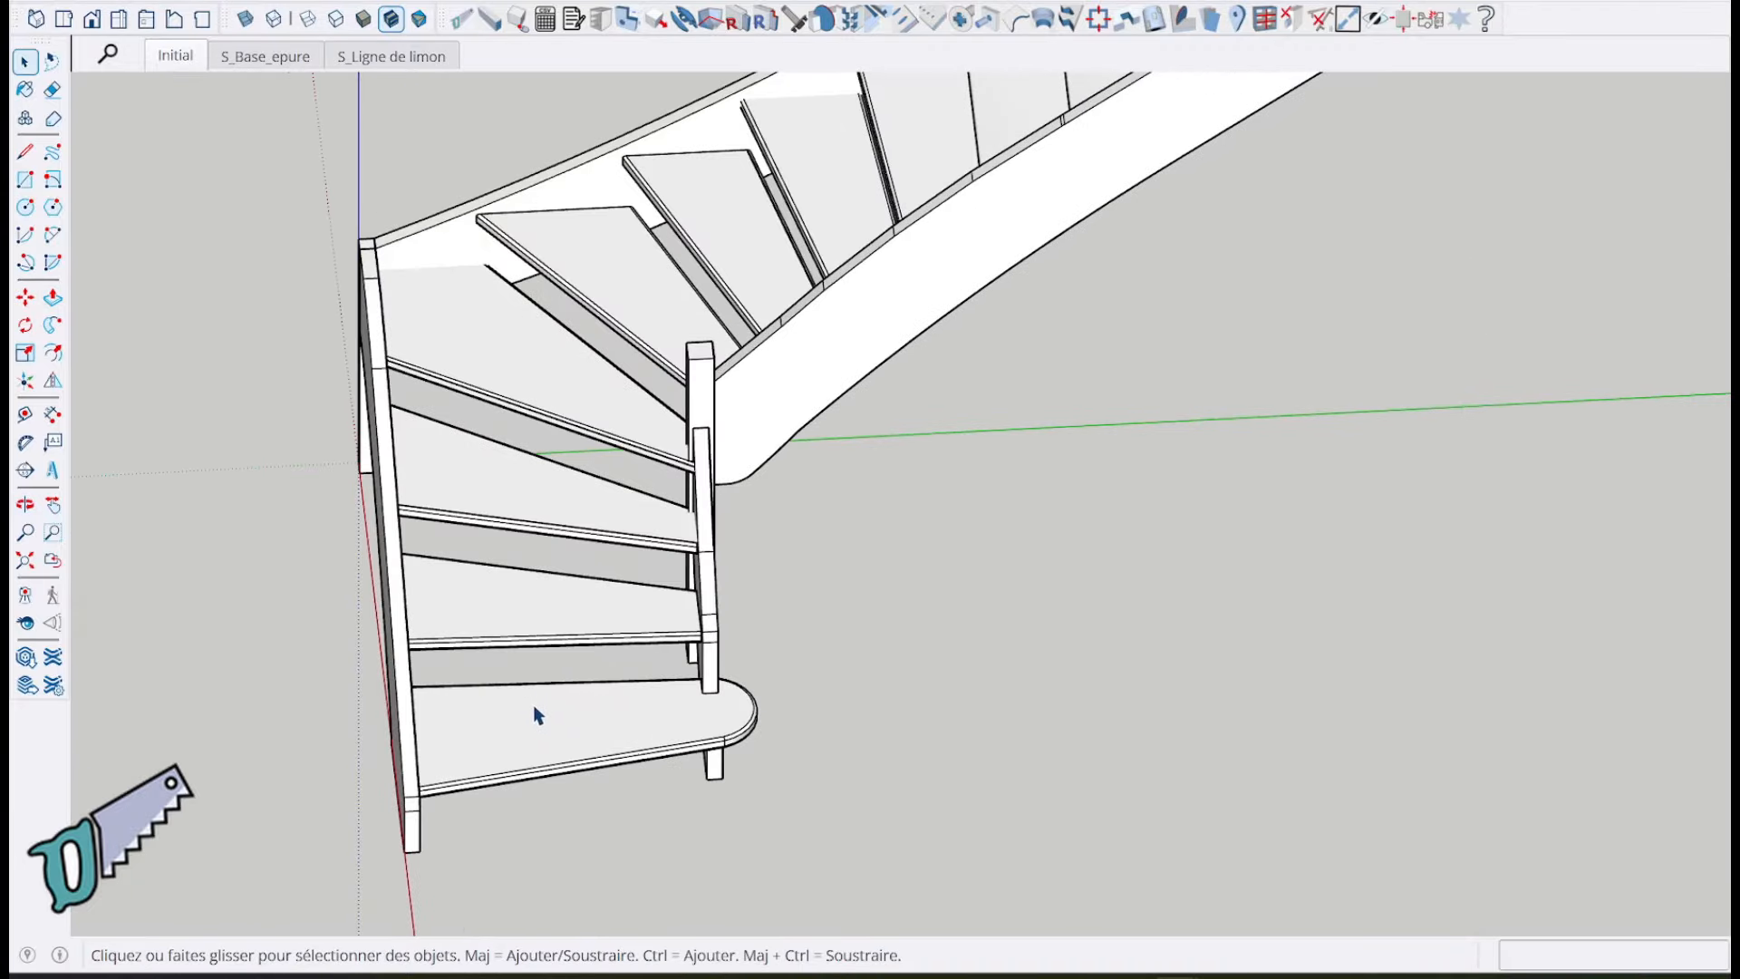
middle_click_drag(547, 708, 569, 448)
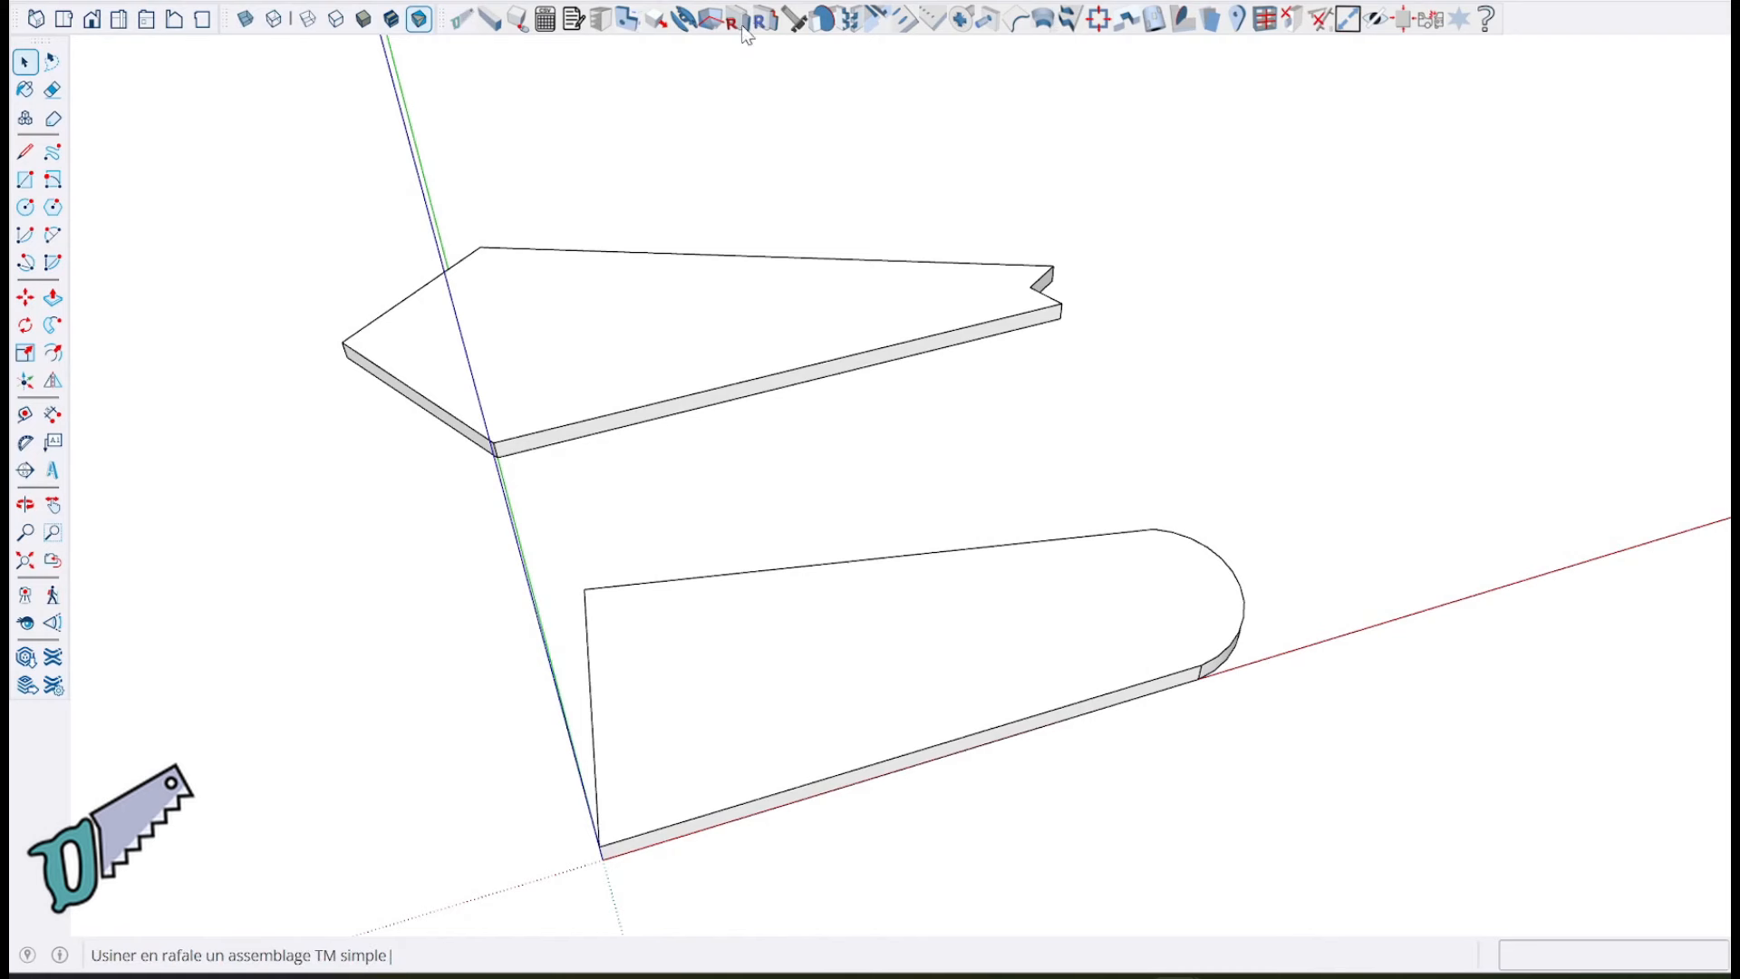
Step: Start the contour machining command and choose the C_10 rounding profile with a 10 mm radius
left_click(713, 27)
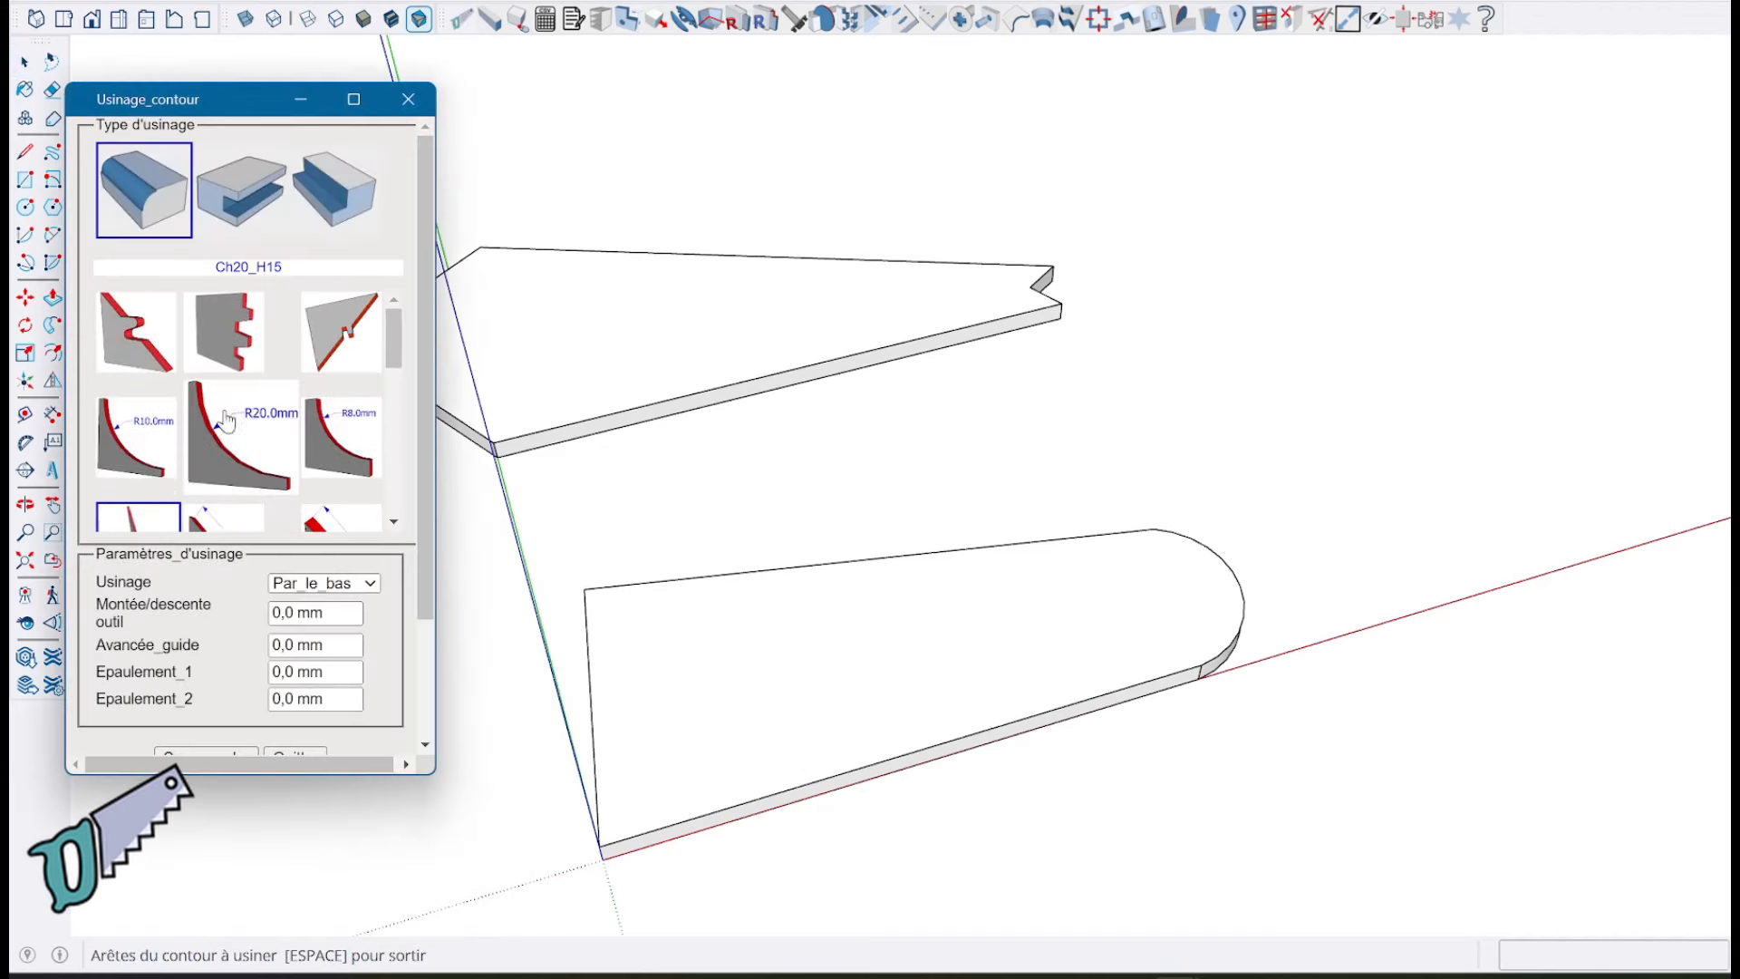
scroll(182, 453, "down", 2)
scroll(181, 453, "down", 4)
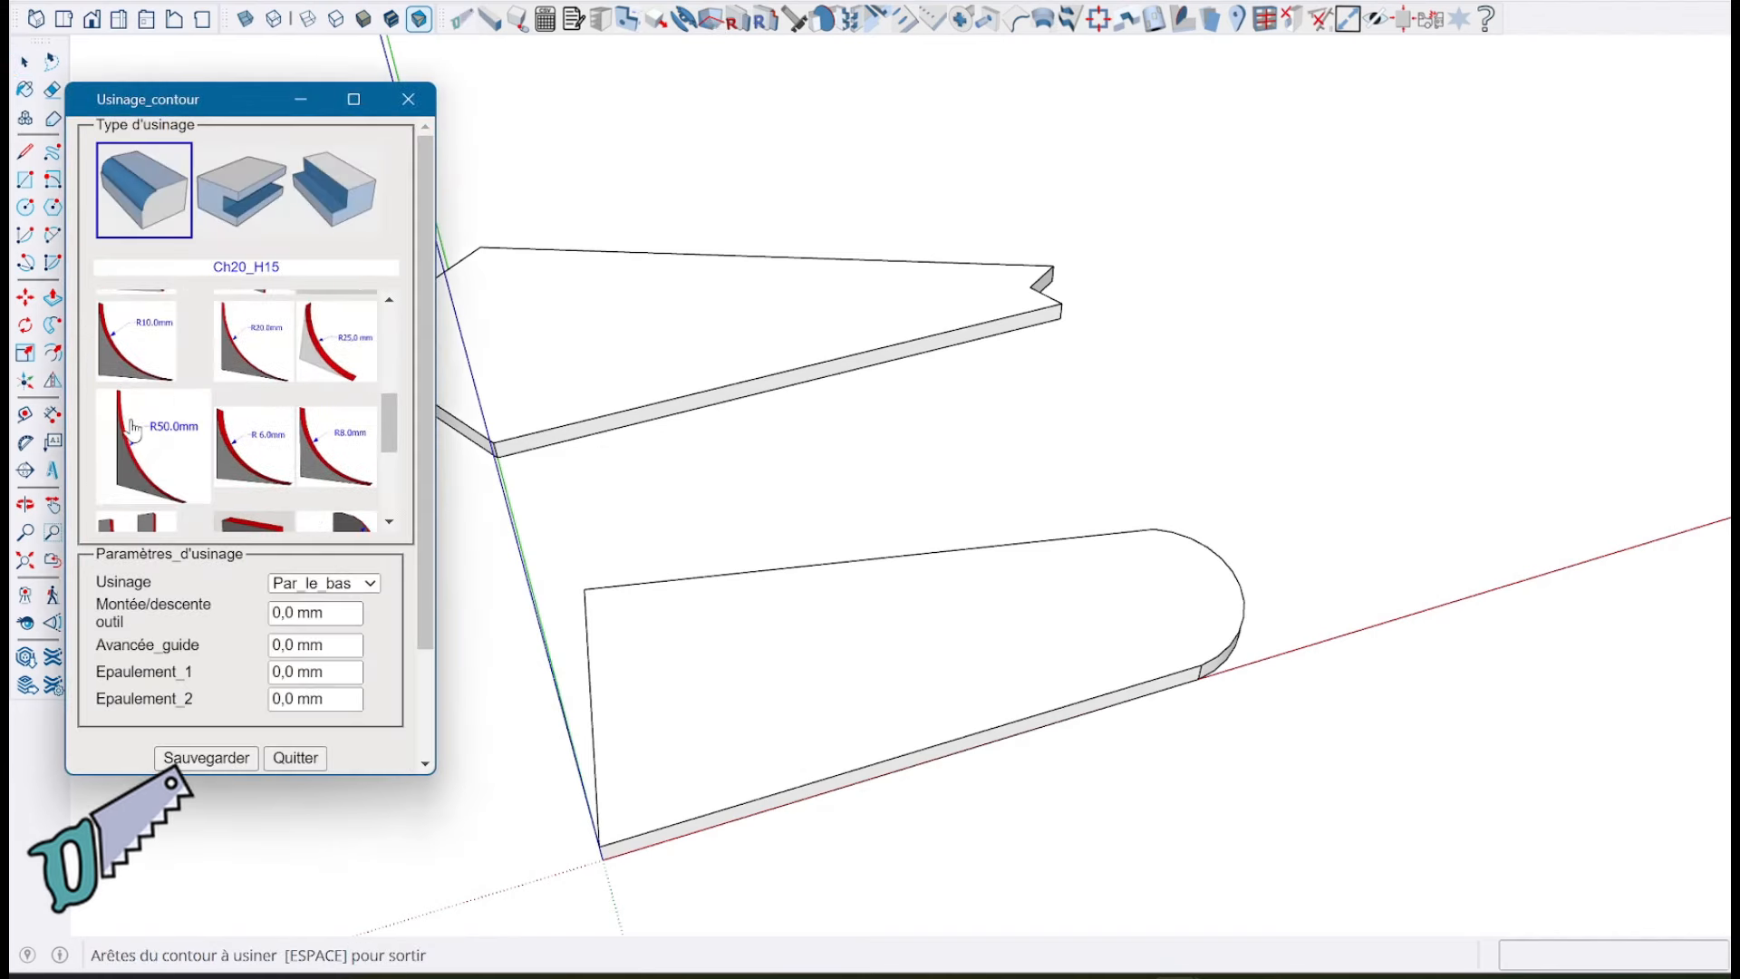
left_click(156, 352)
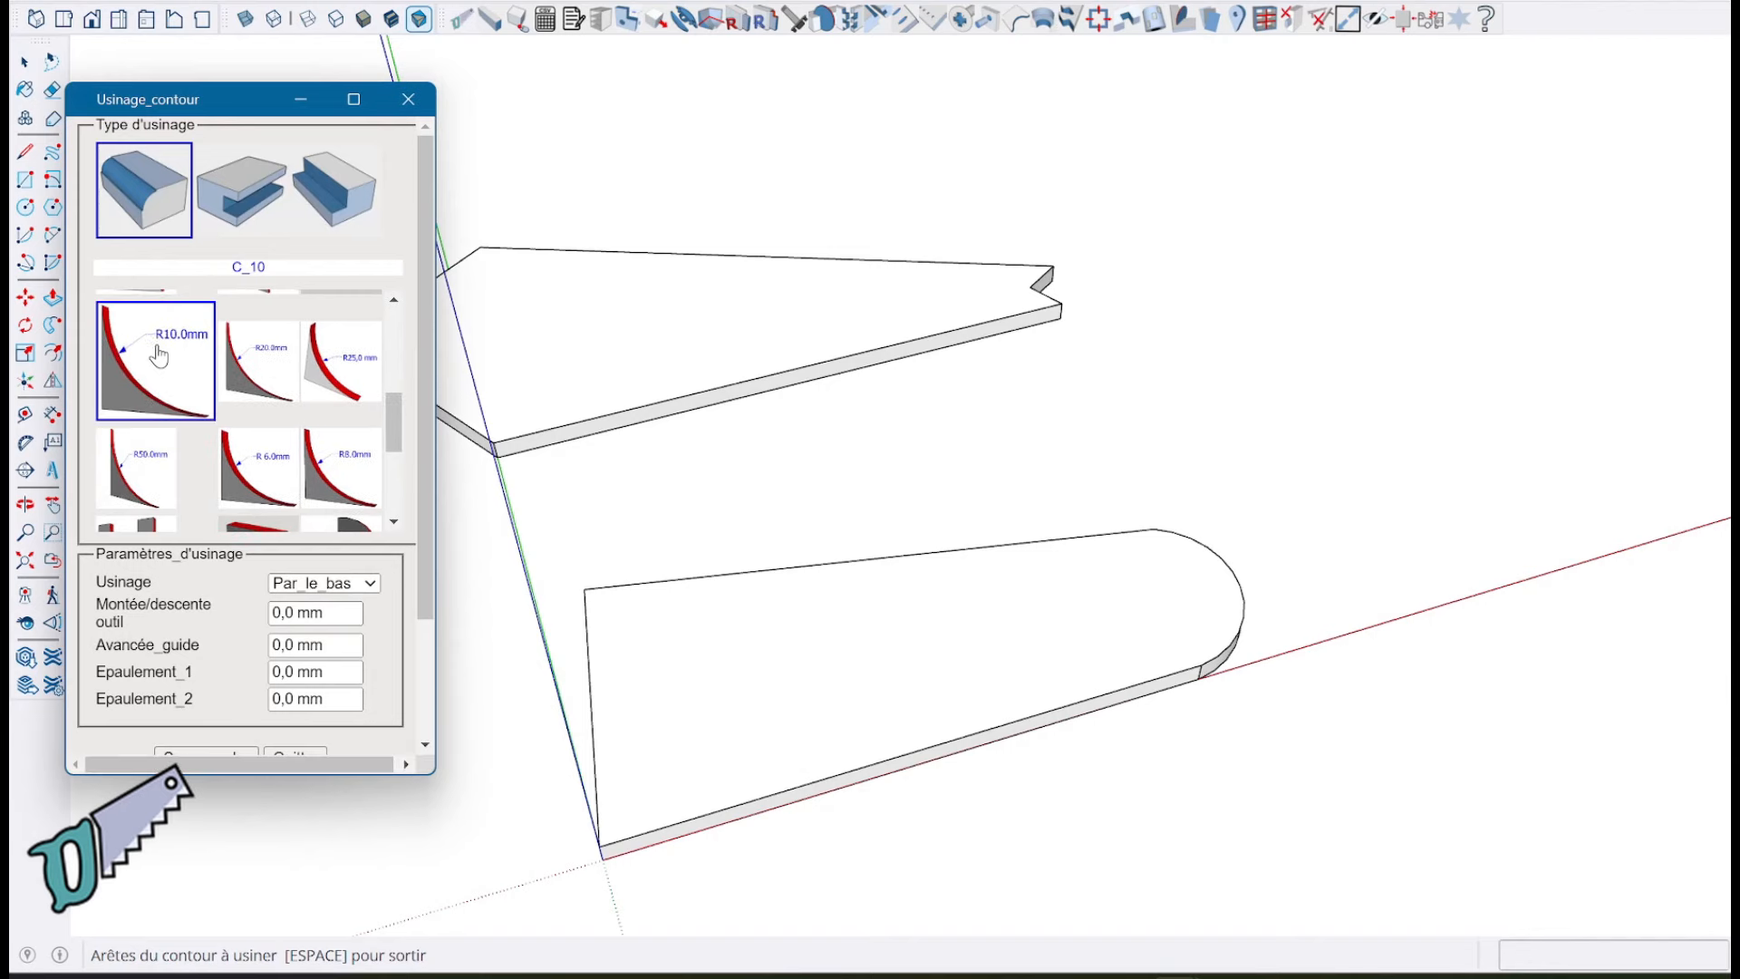
Step: Machine the front, rounded and back top edges of the round-ended tread with the 10 mm rounding profile
left_click(707, 782)
left_click(1222, 632)
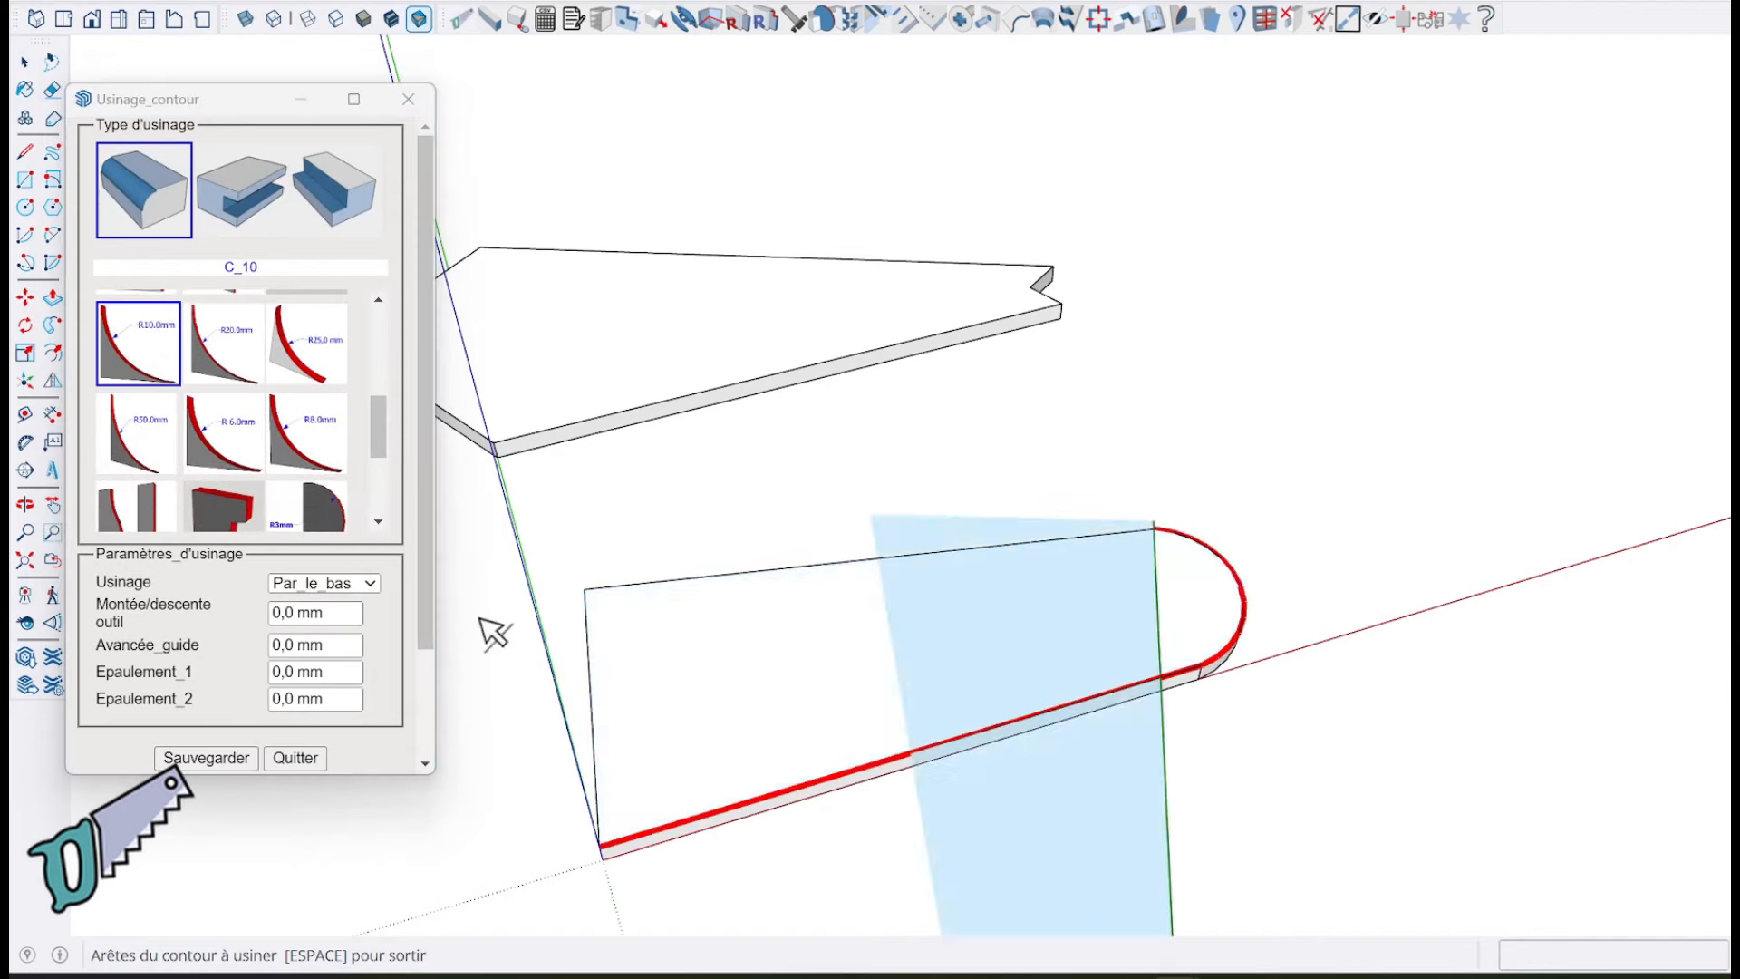
left_click(690, 600)
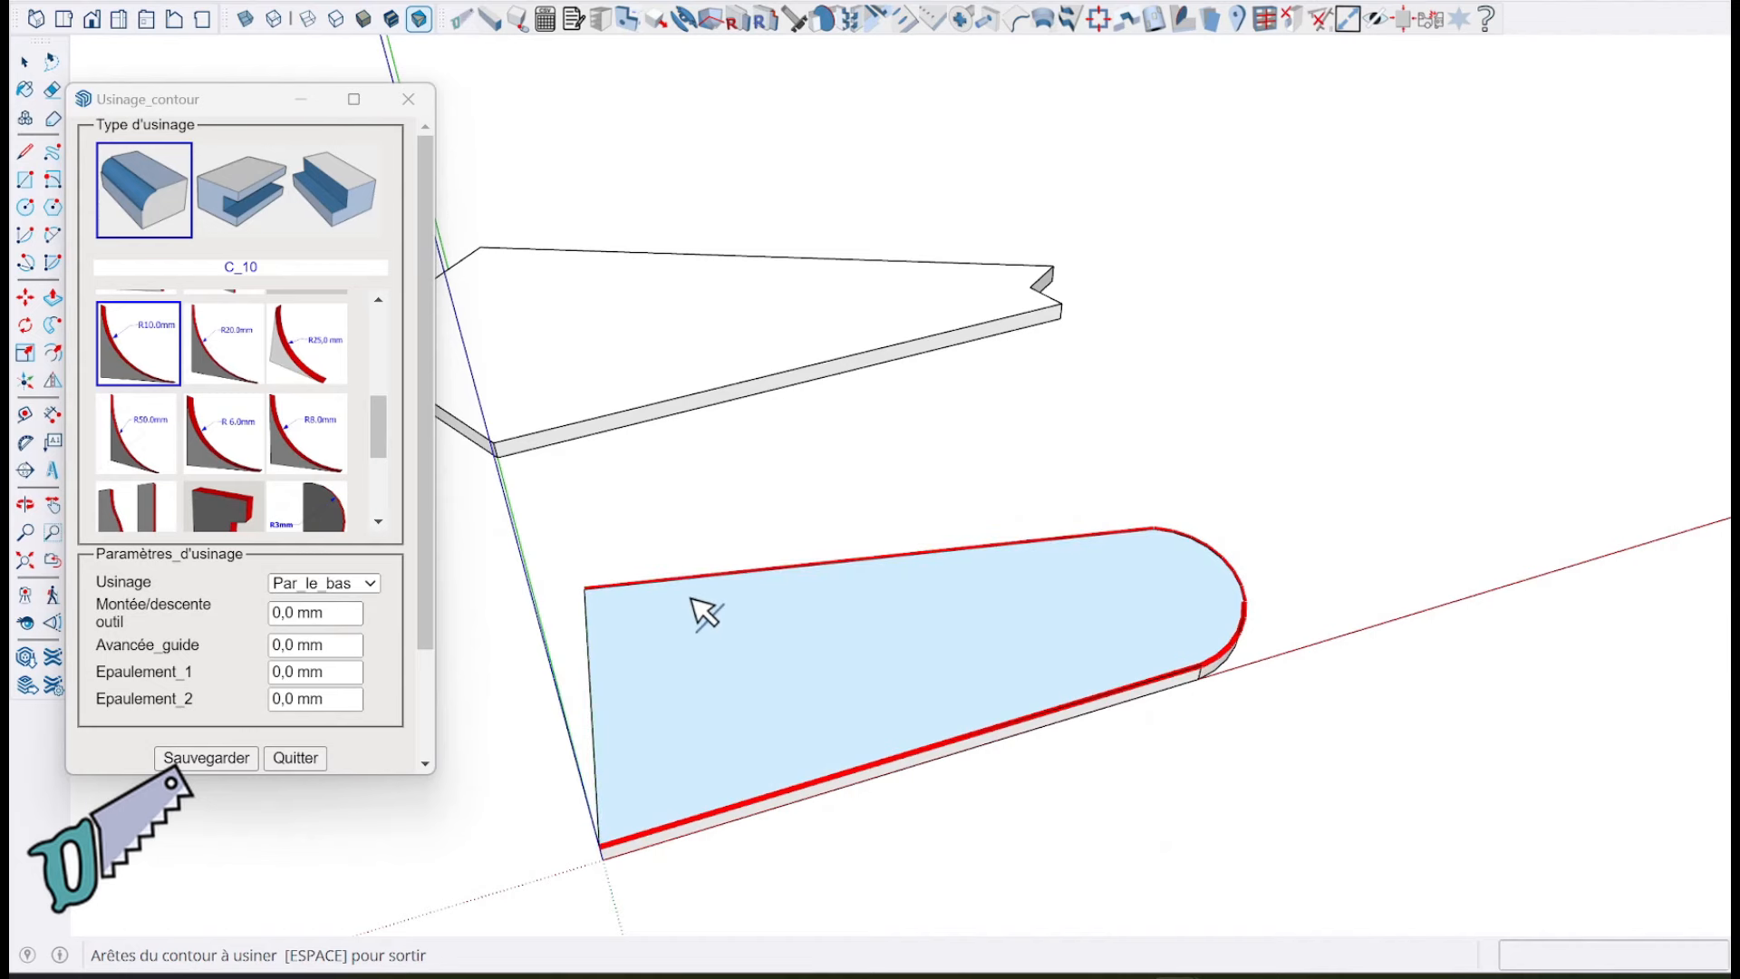
right_click(690, 599)
left_click(731, 615)
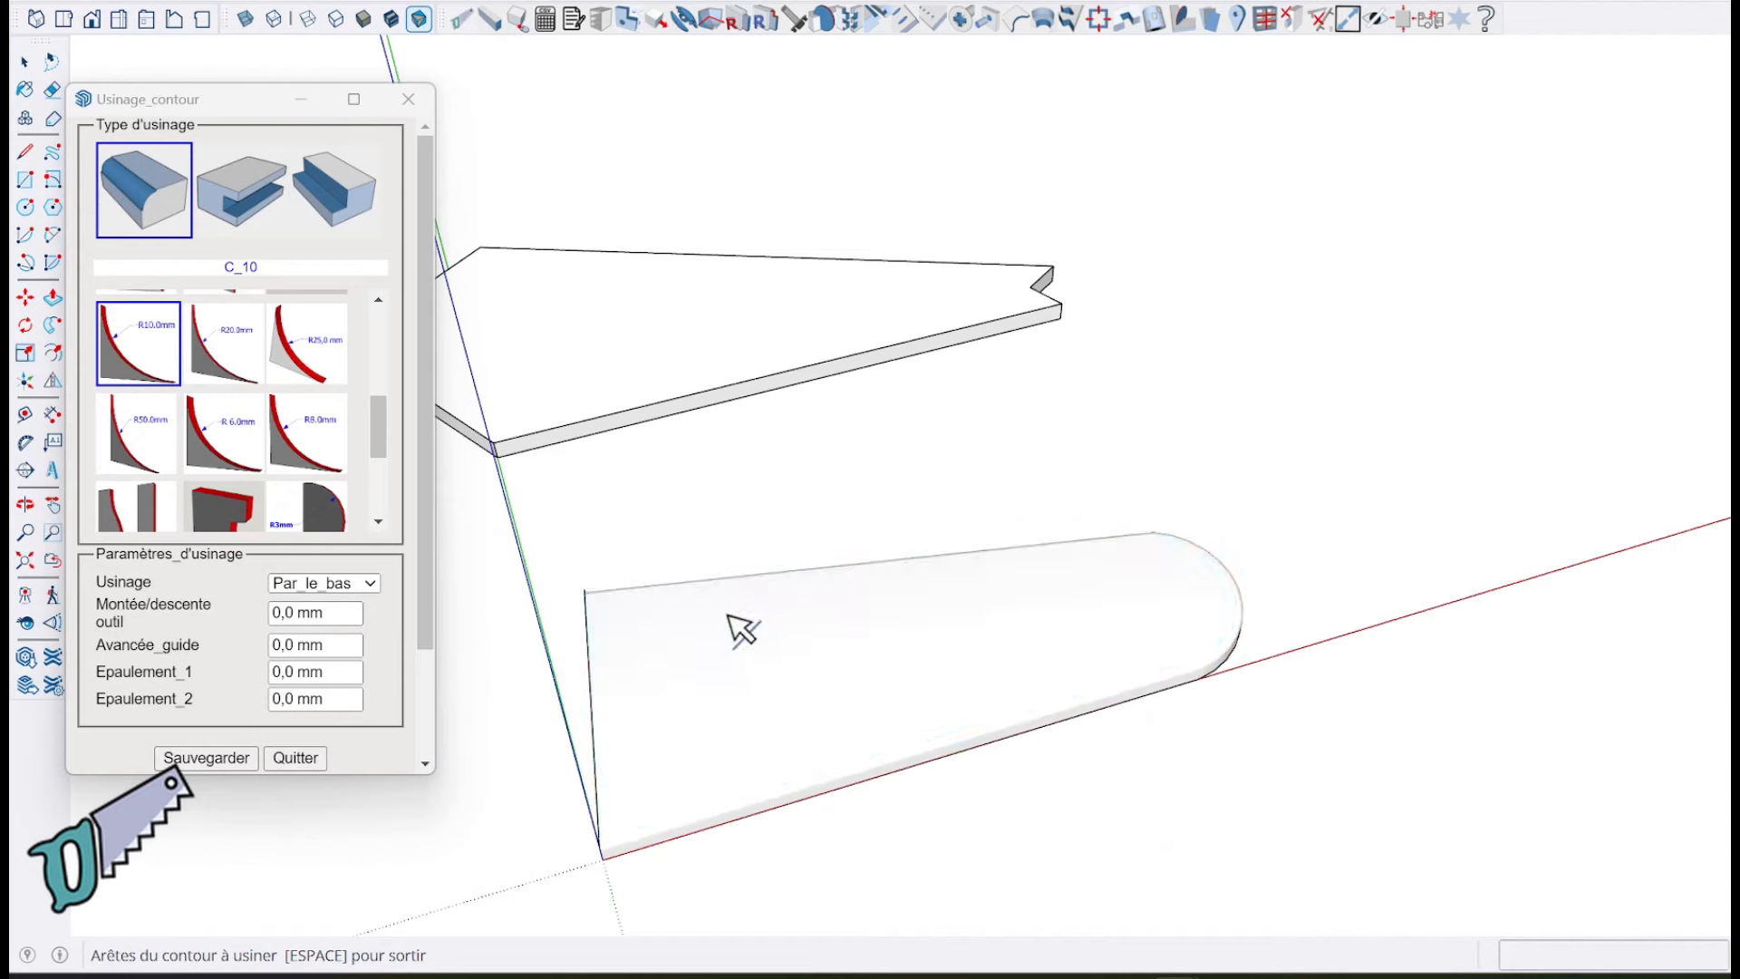
Step: Examine the round-ended tread's machined edge at both corners of its straight end
scroll(611, 883, "up", 5)
middle_click_drag(606, 872, 891, 754)
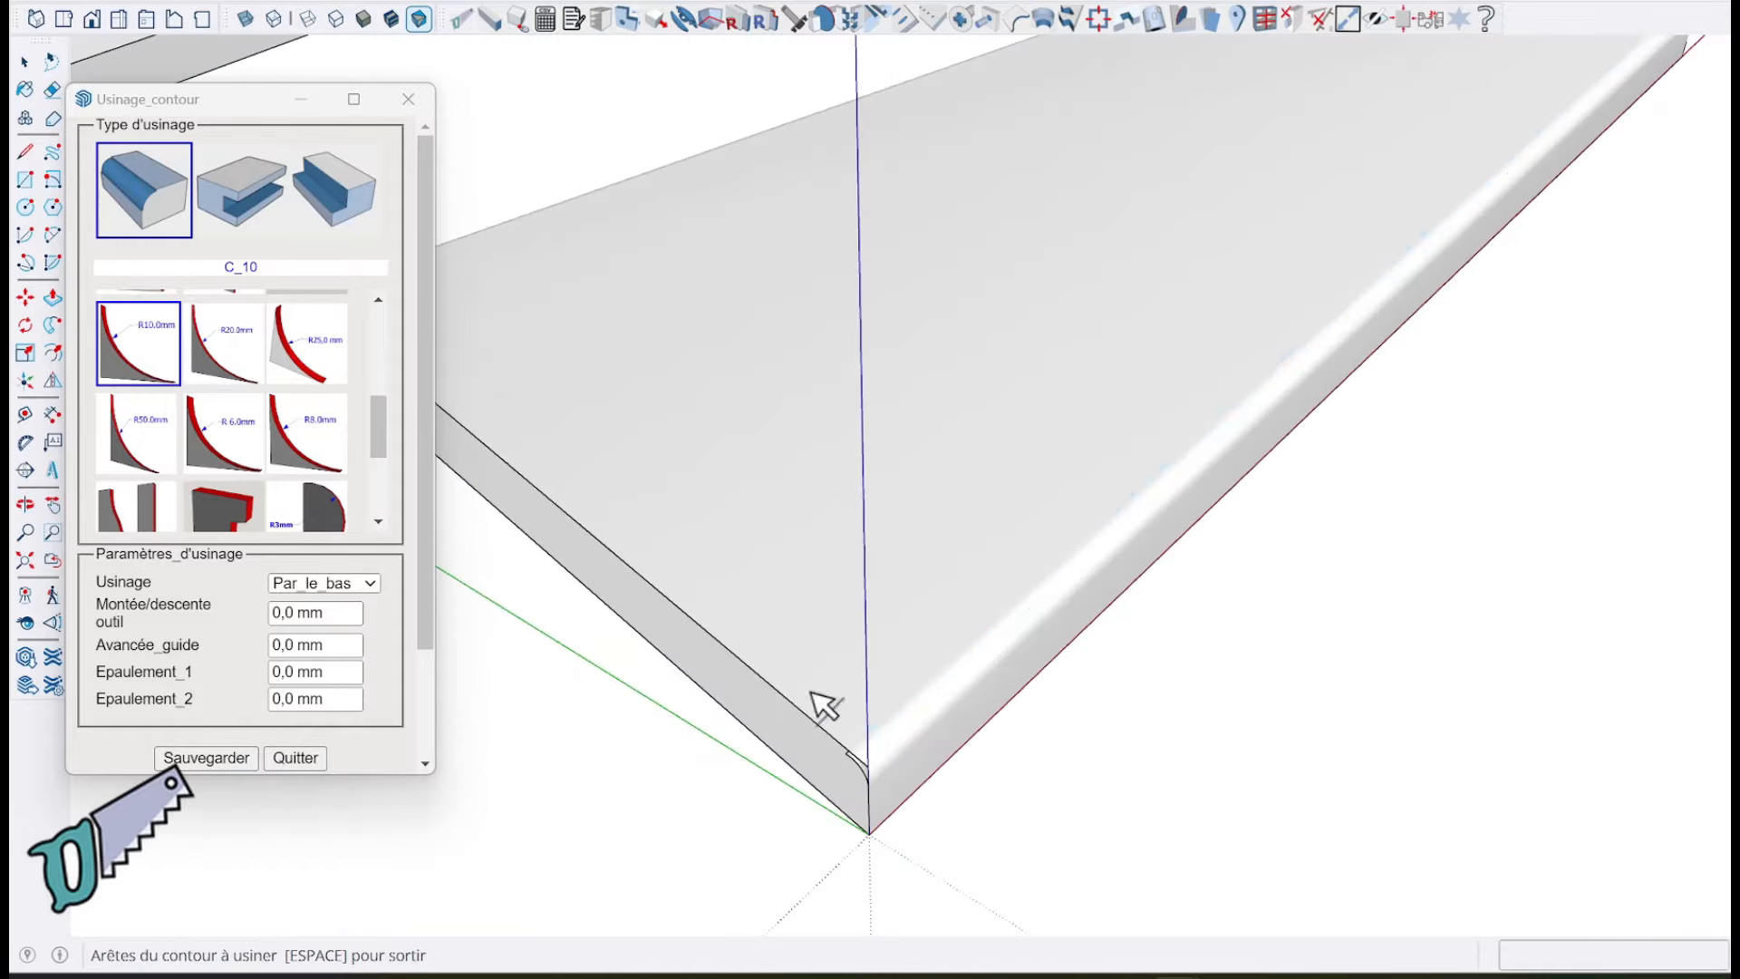
scroll(676, 648, "down", 1)
middle_click_drag(748, 424, 668, 535)
scroll(658, 515, "down", 2)
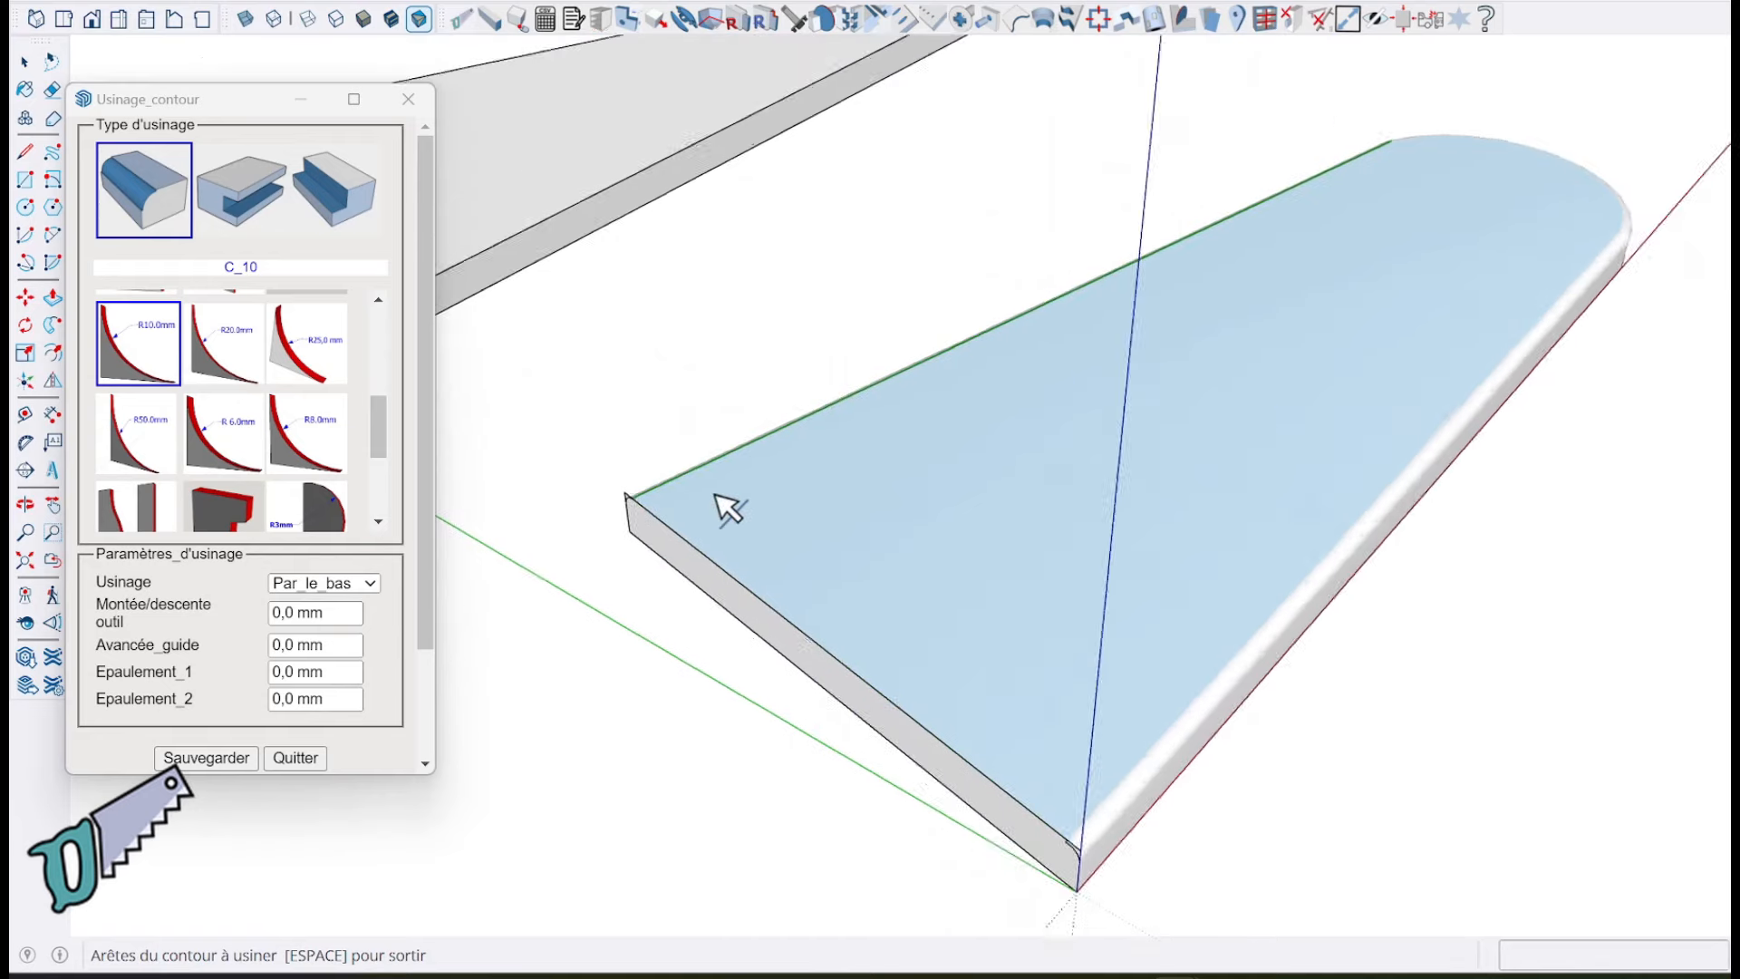
middle_click_drag(1077, 521, 508, 555)
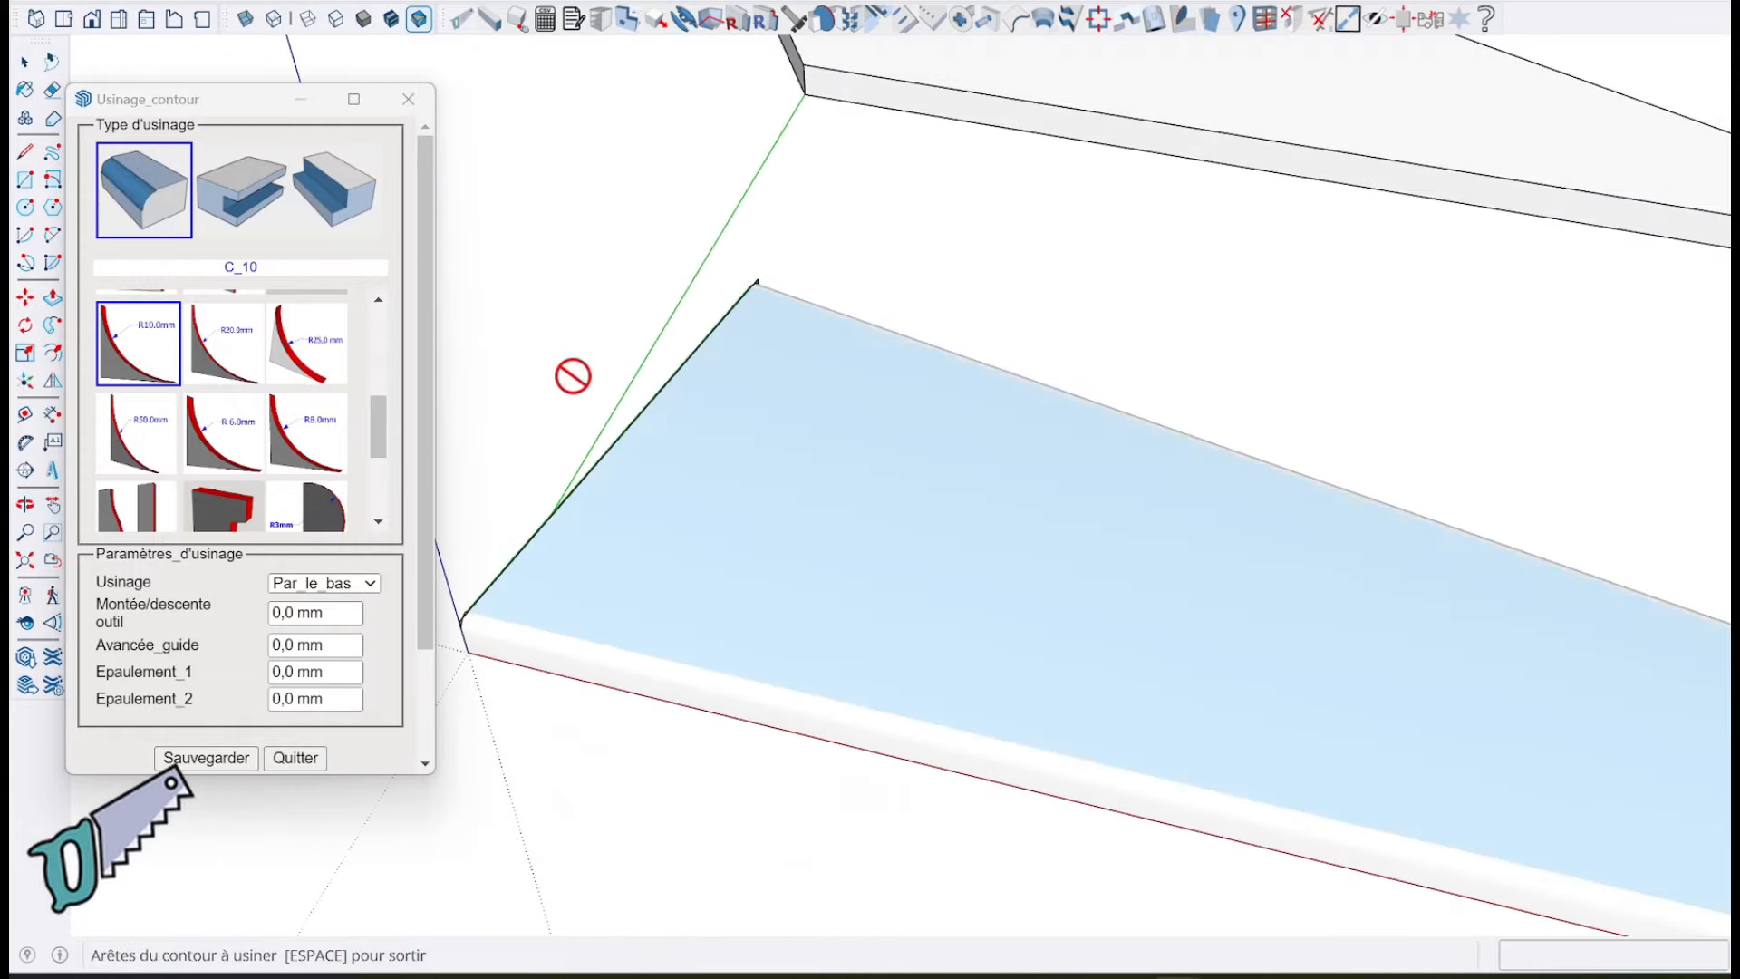
key("space")
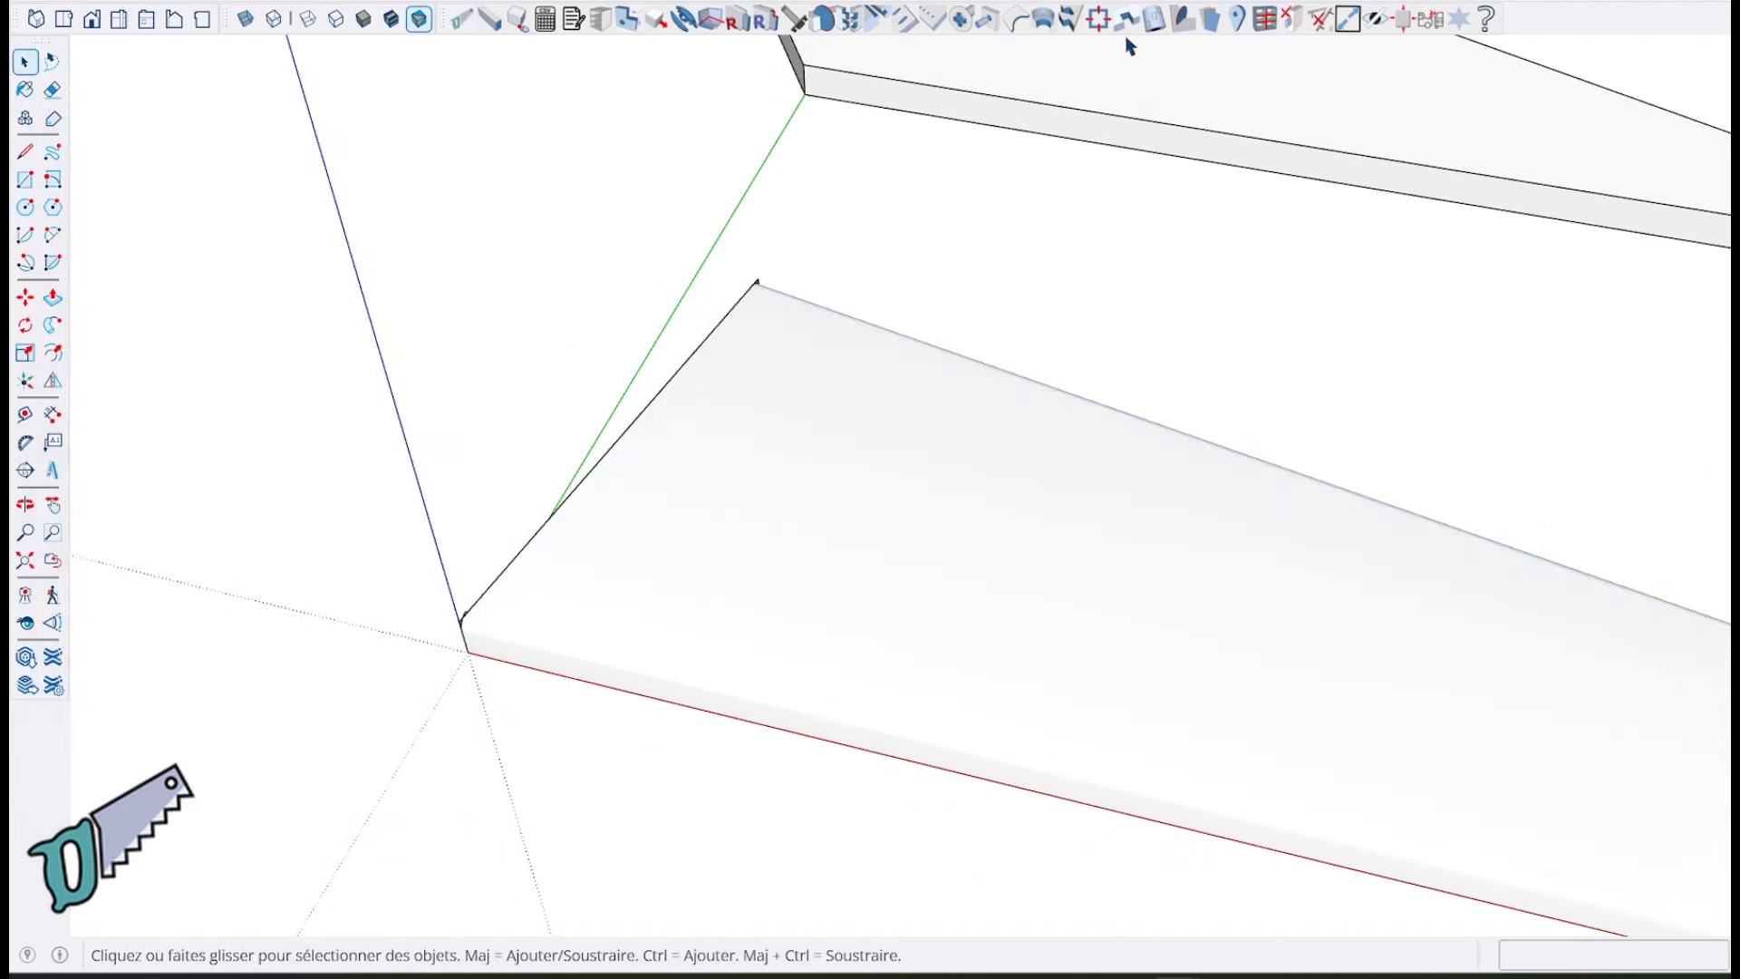
scroll(596, 681, "up", 2)
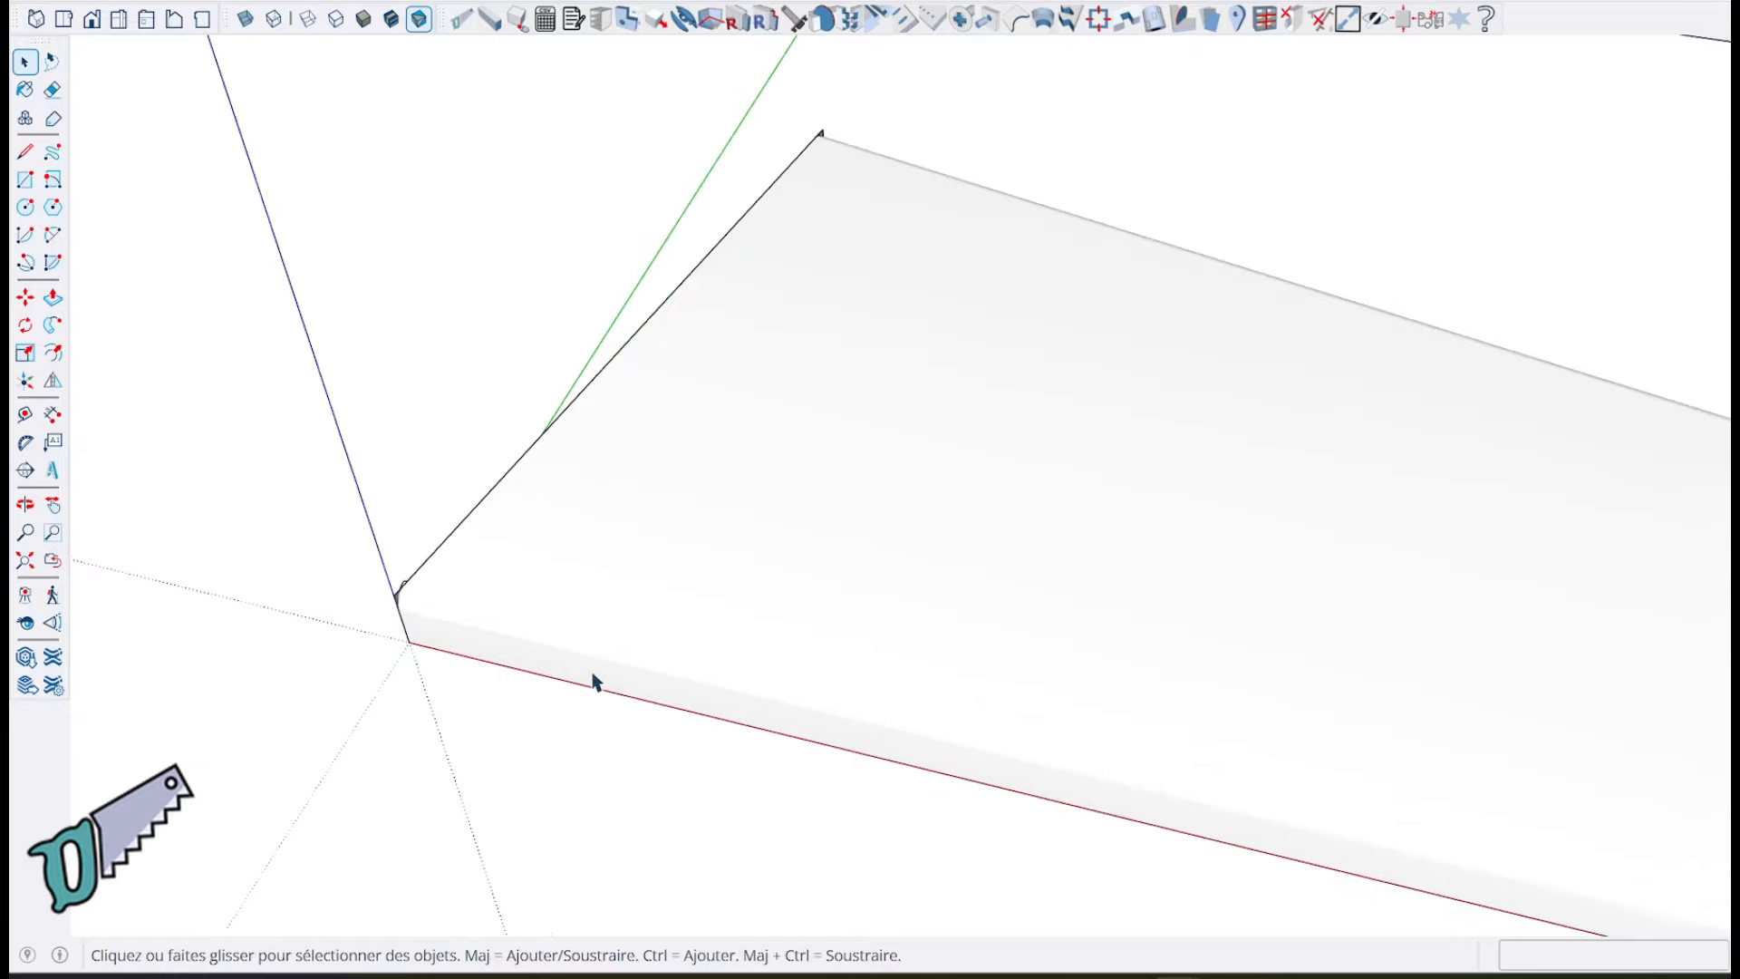
scroll(430, 612, "up", 5)
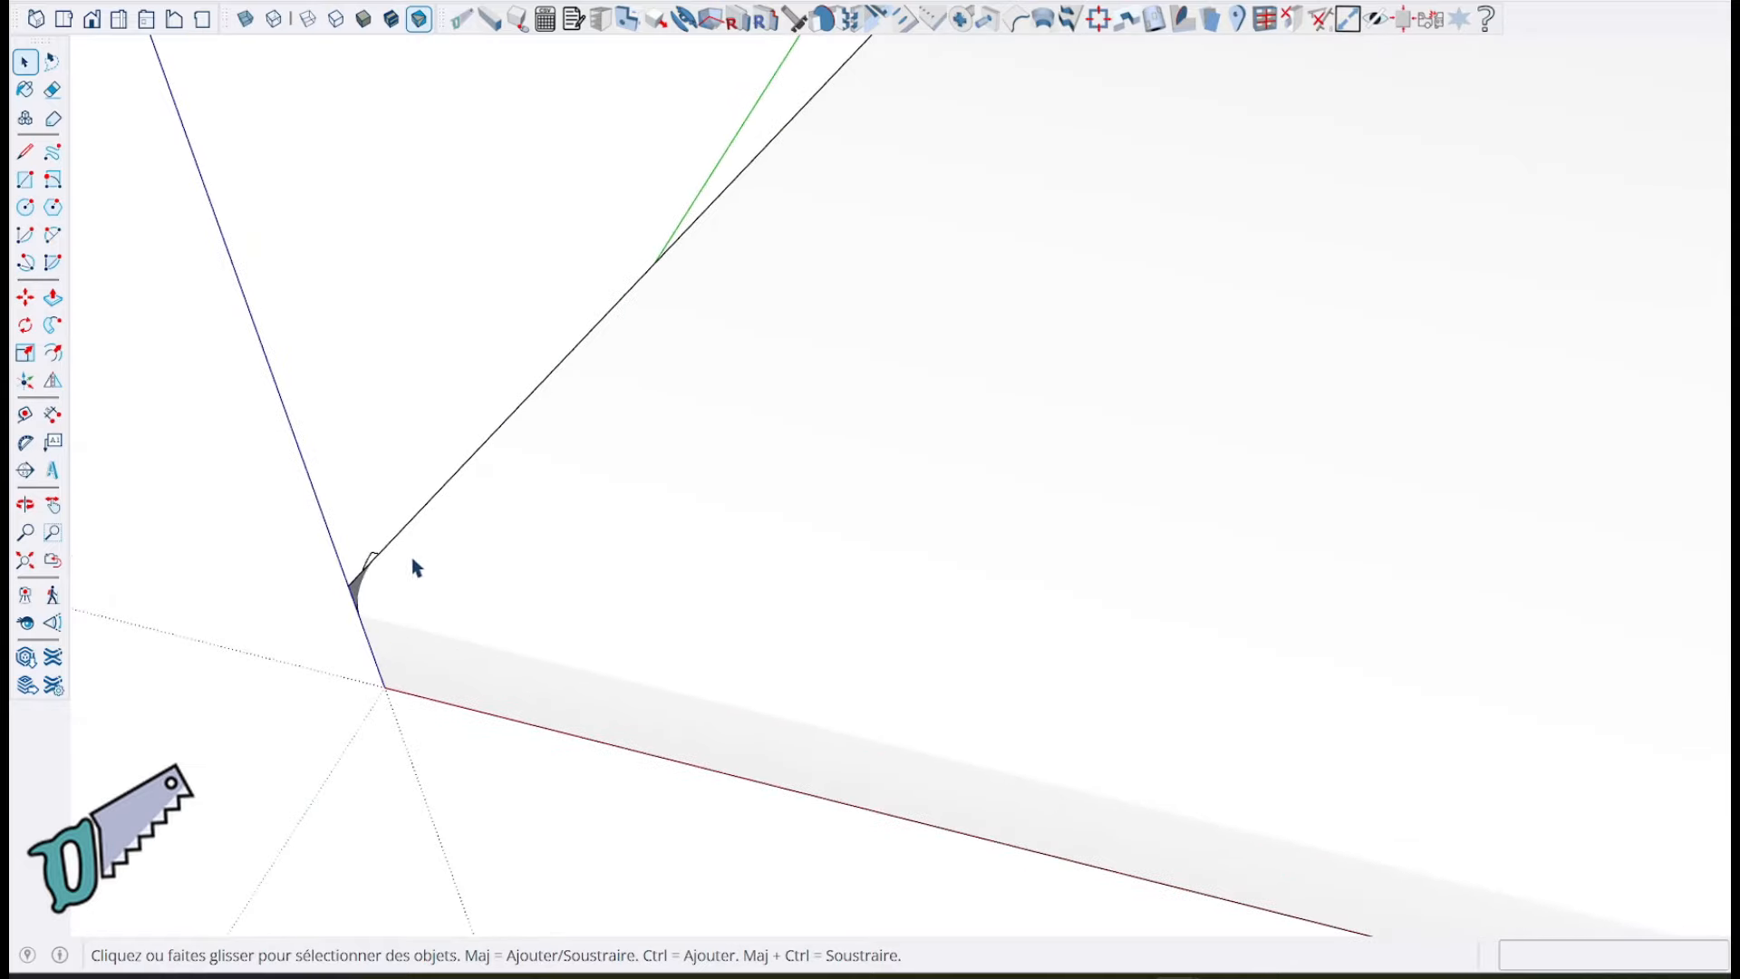
middle_click_drag(453, 580, 635, 655)
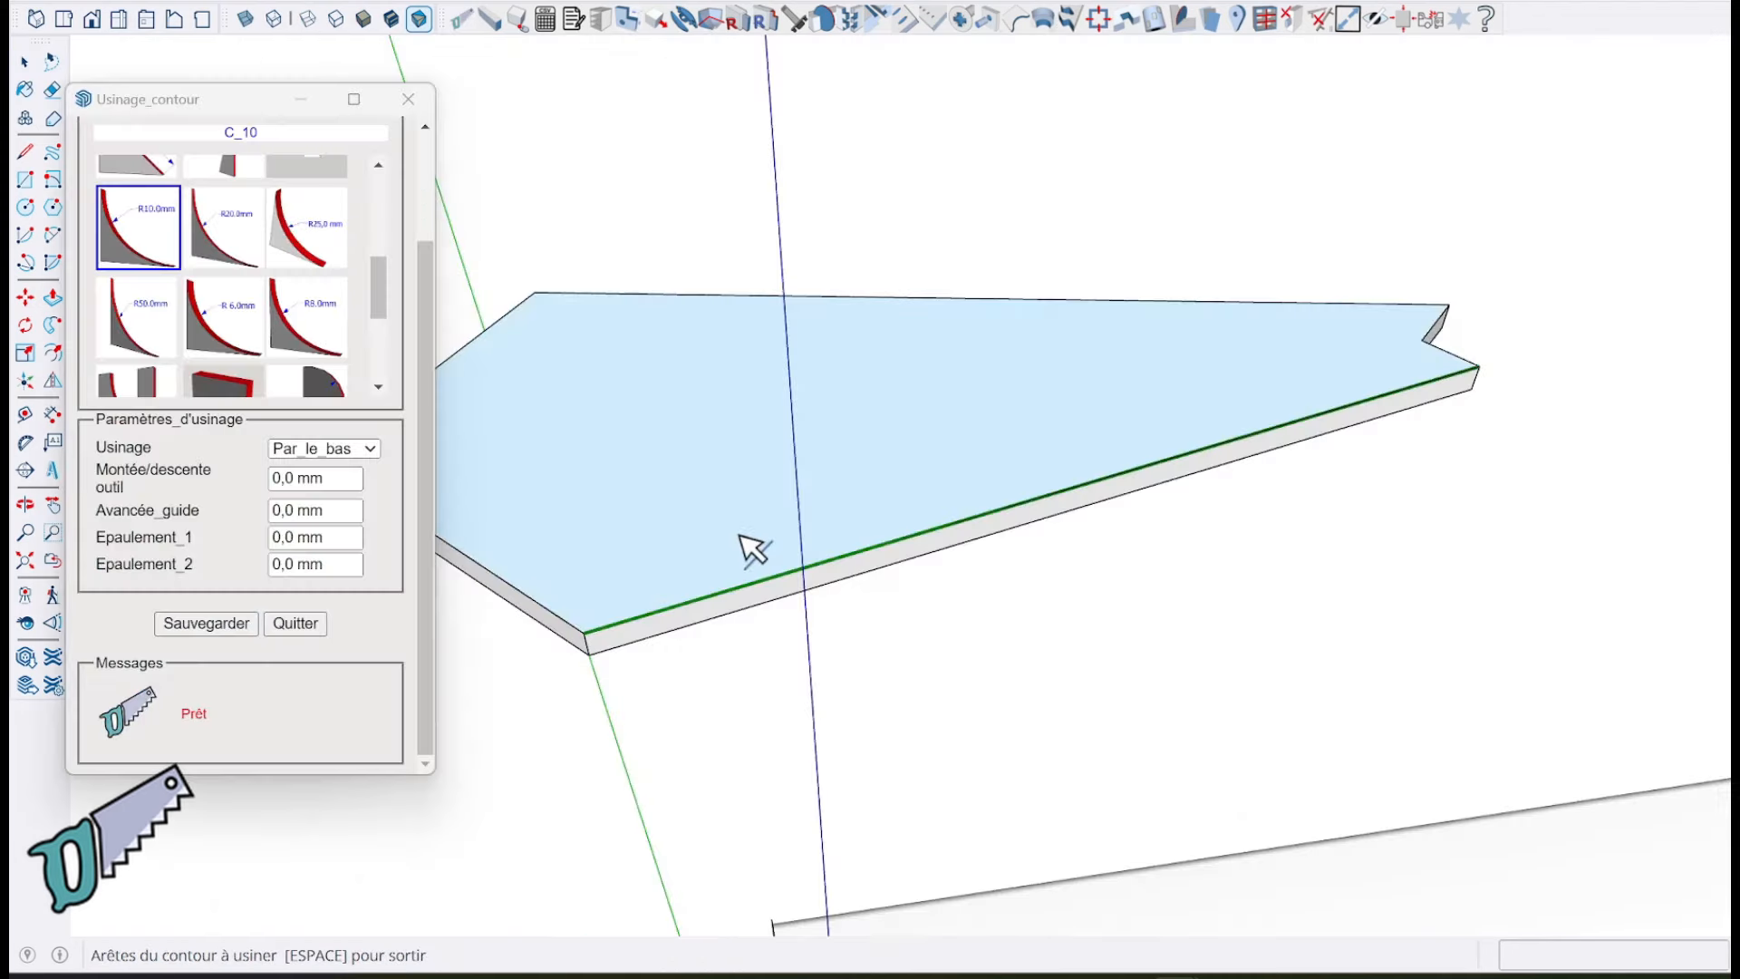
Step: Machine the two long top edges of the notched tread with the 10 mm rounding profile and inspect its corner
left_click(743, 562)
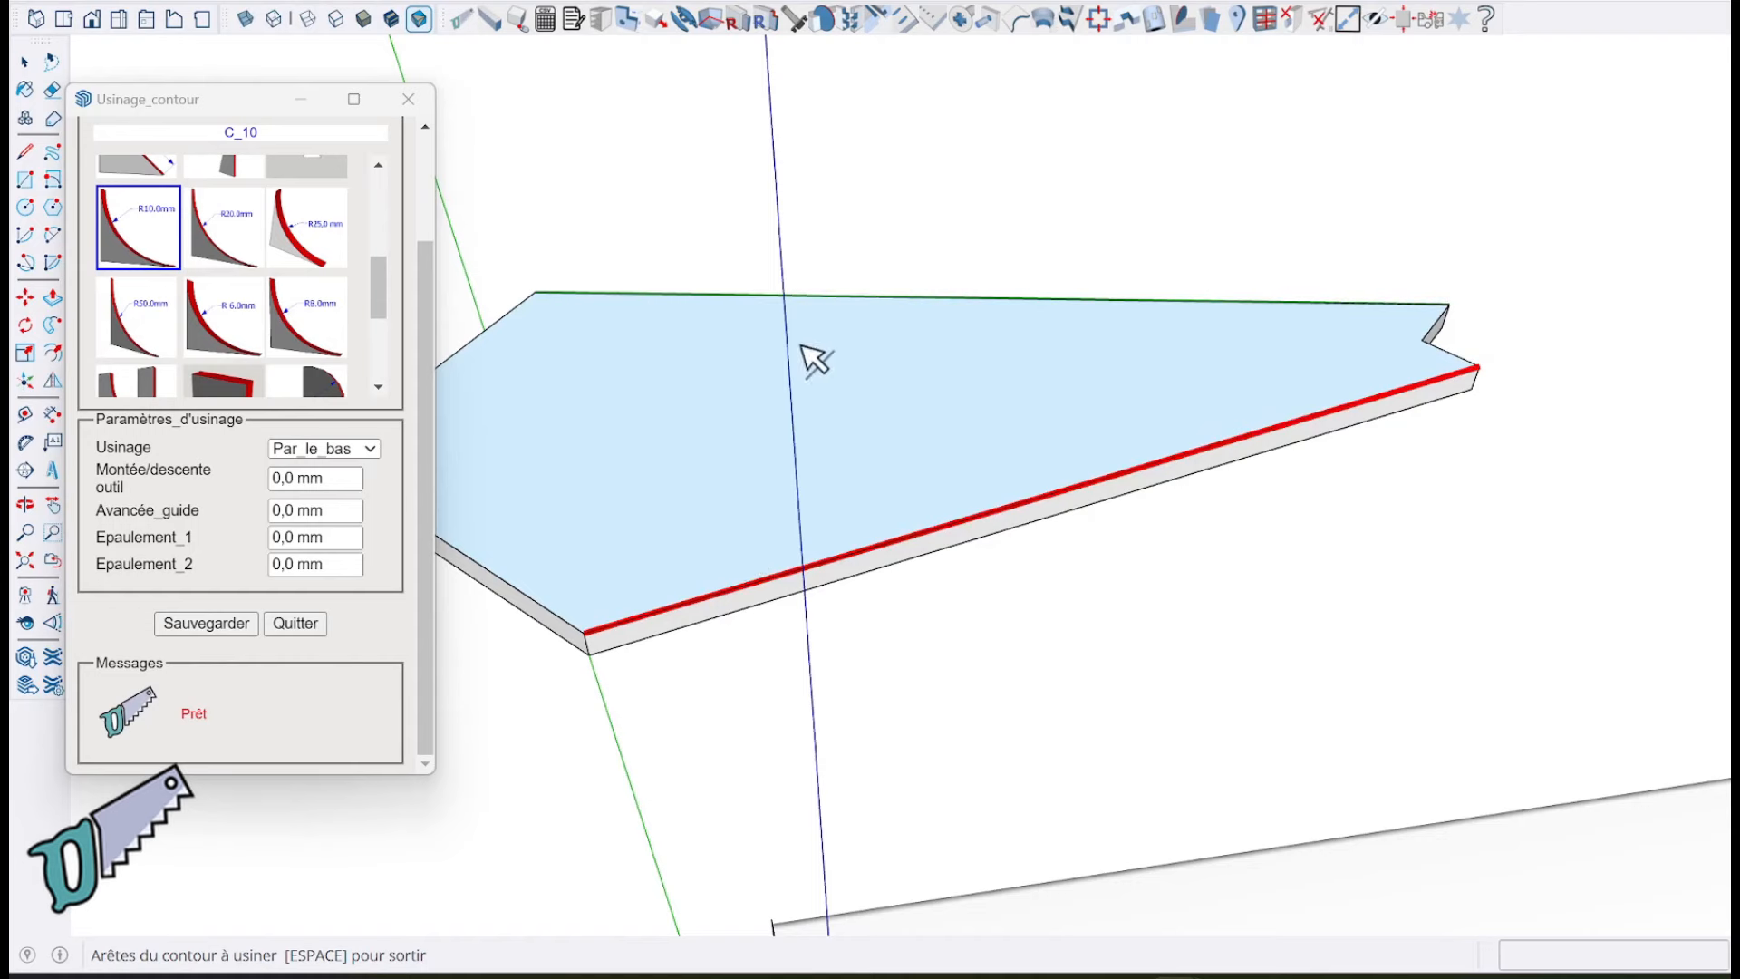
left_click(827, 302)
right_click(818, 311)
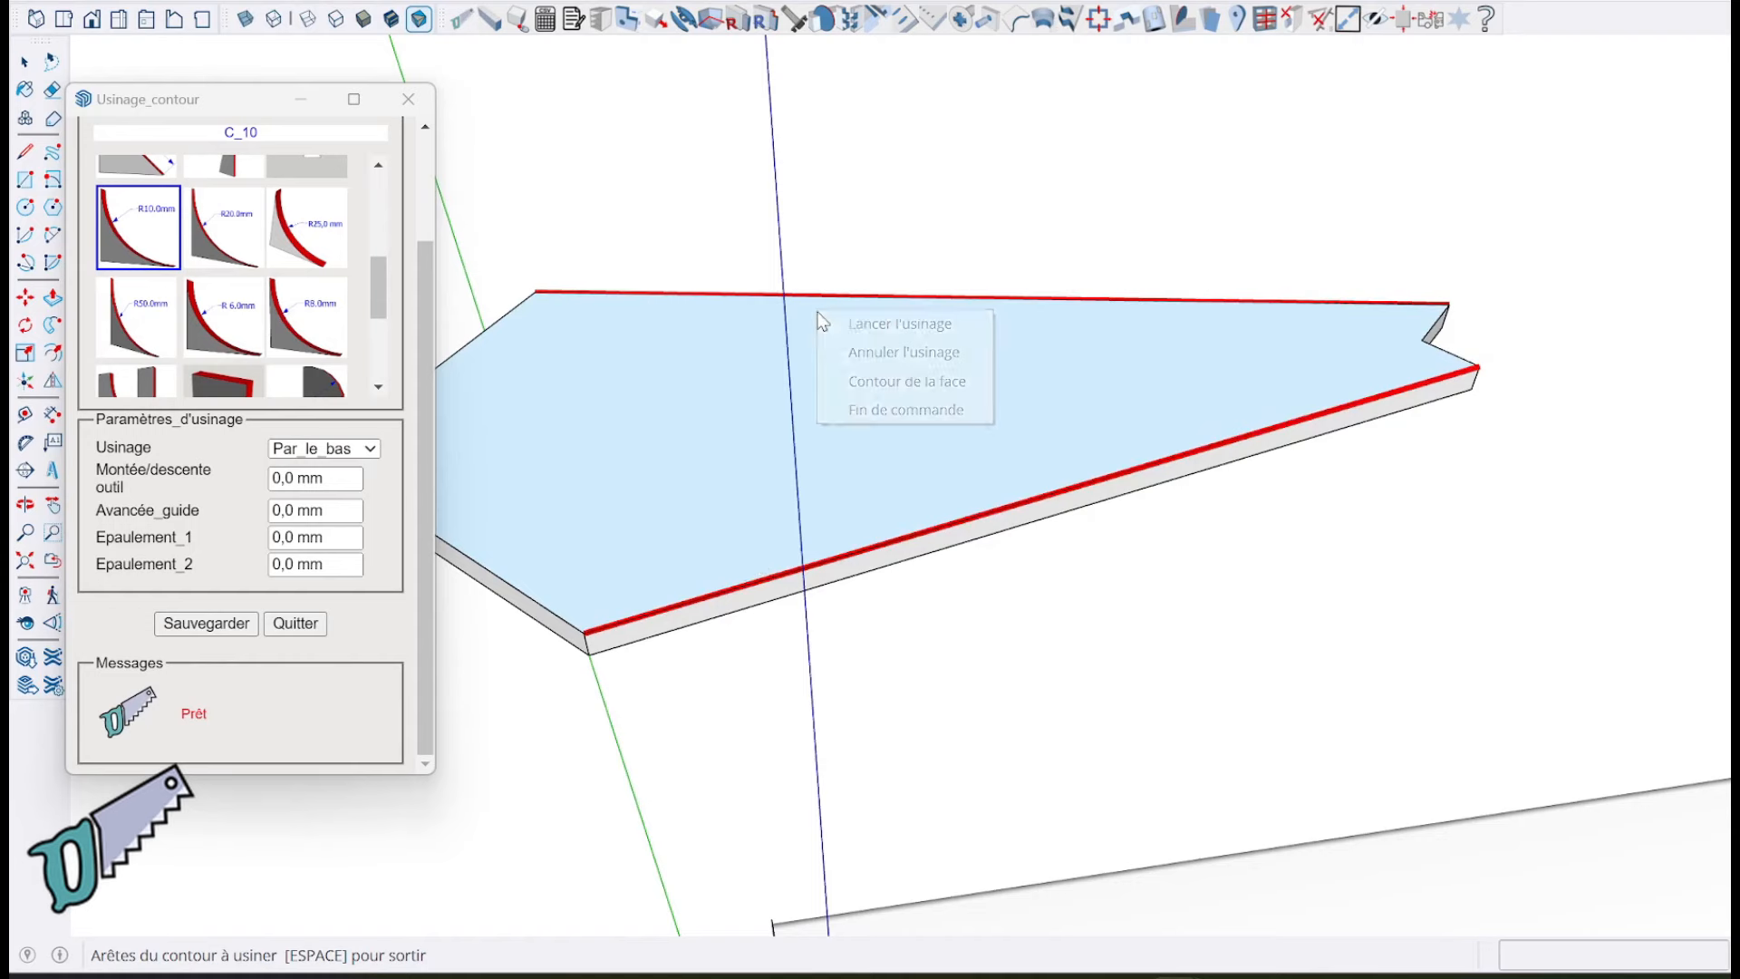
left_click(859, 323)
middle_click_drag(688, 555, 773, 609)
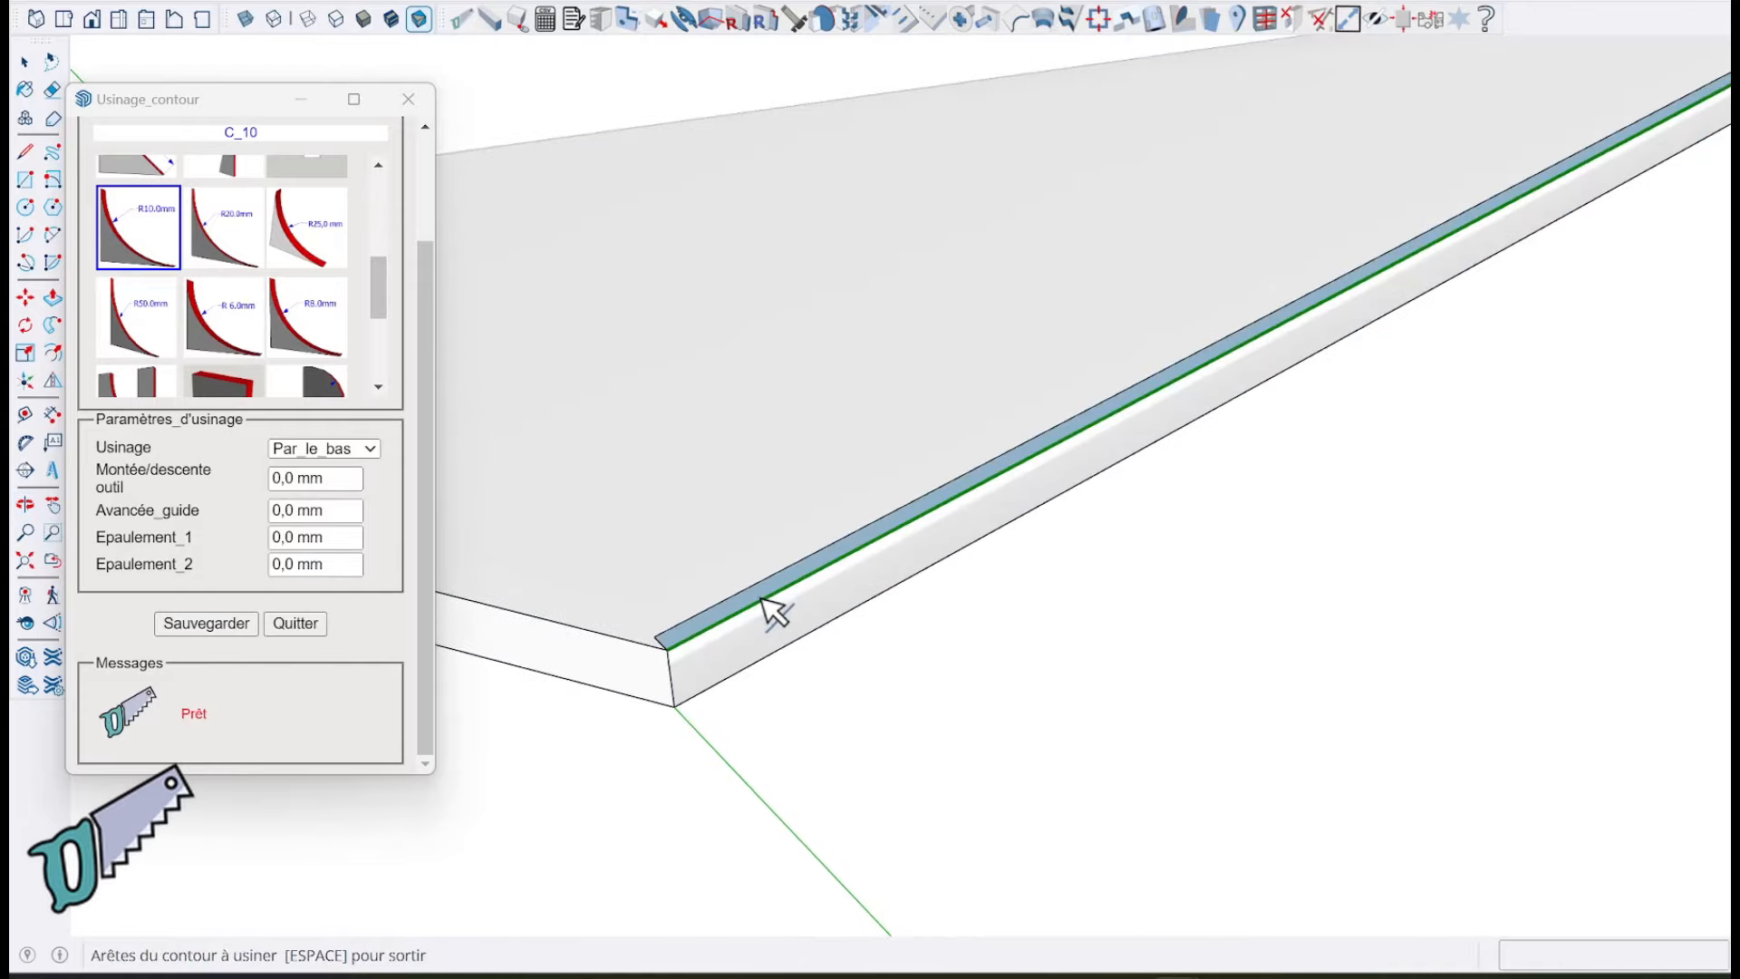
middle_click_drag(640, 439, 922, 533)
Step: Examine the unmachined ends of the two treads and where the treads meet the stringers in the staircase model
middle_click_drag(827, 388, 933, 559)
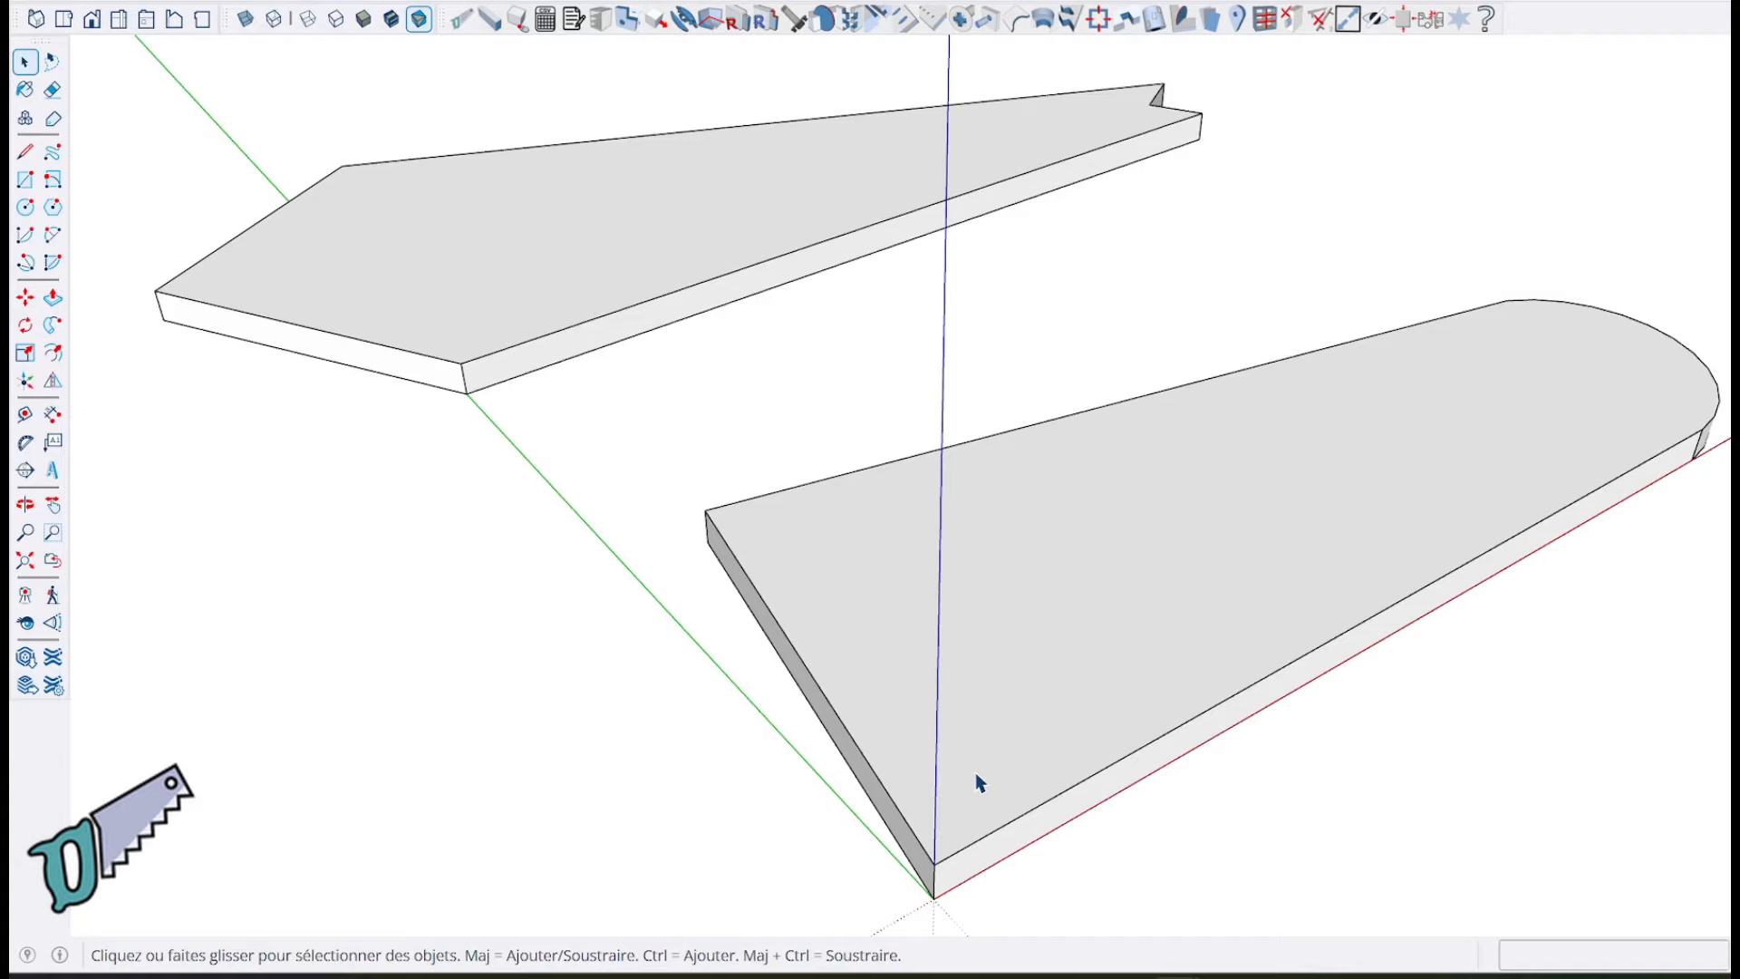
scroll(981, 764, "up", 1)
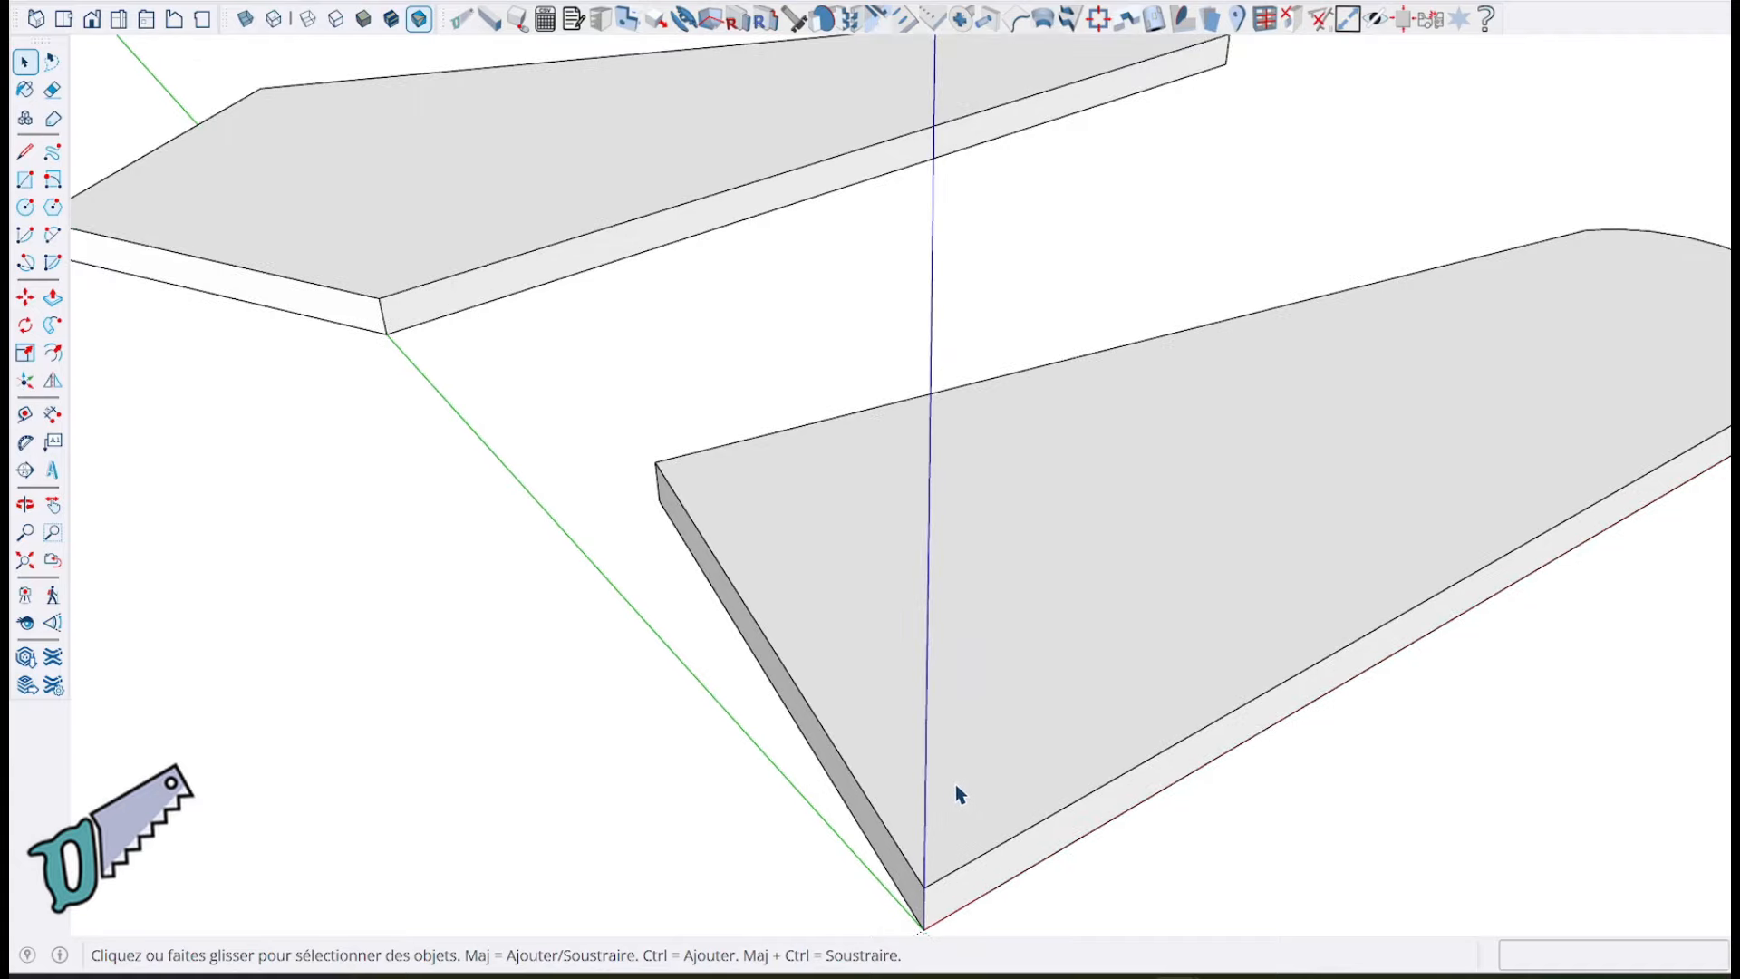
middle_click_drag(958, 784, 962, 666)
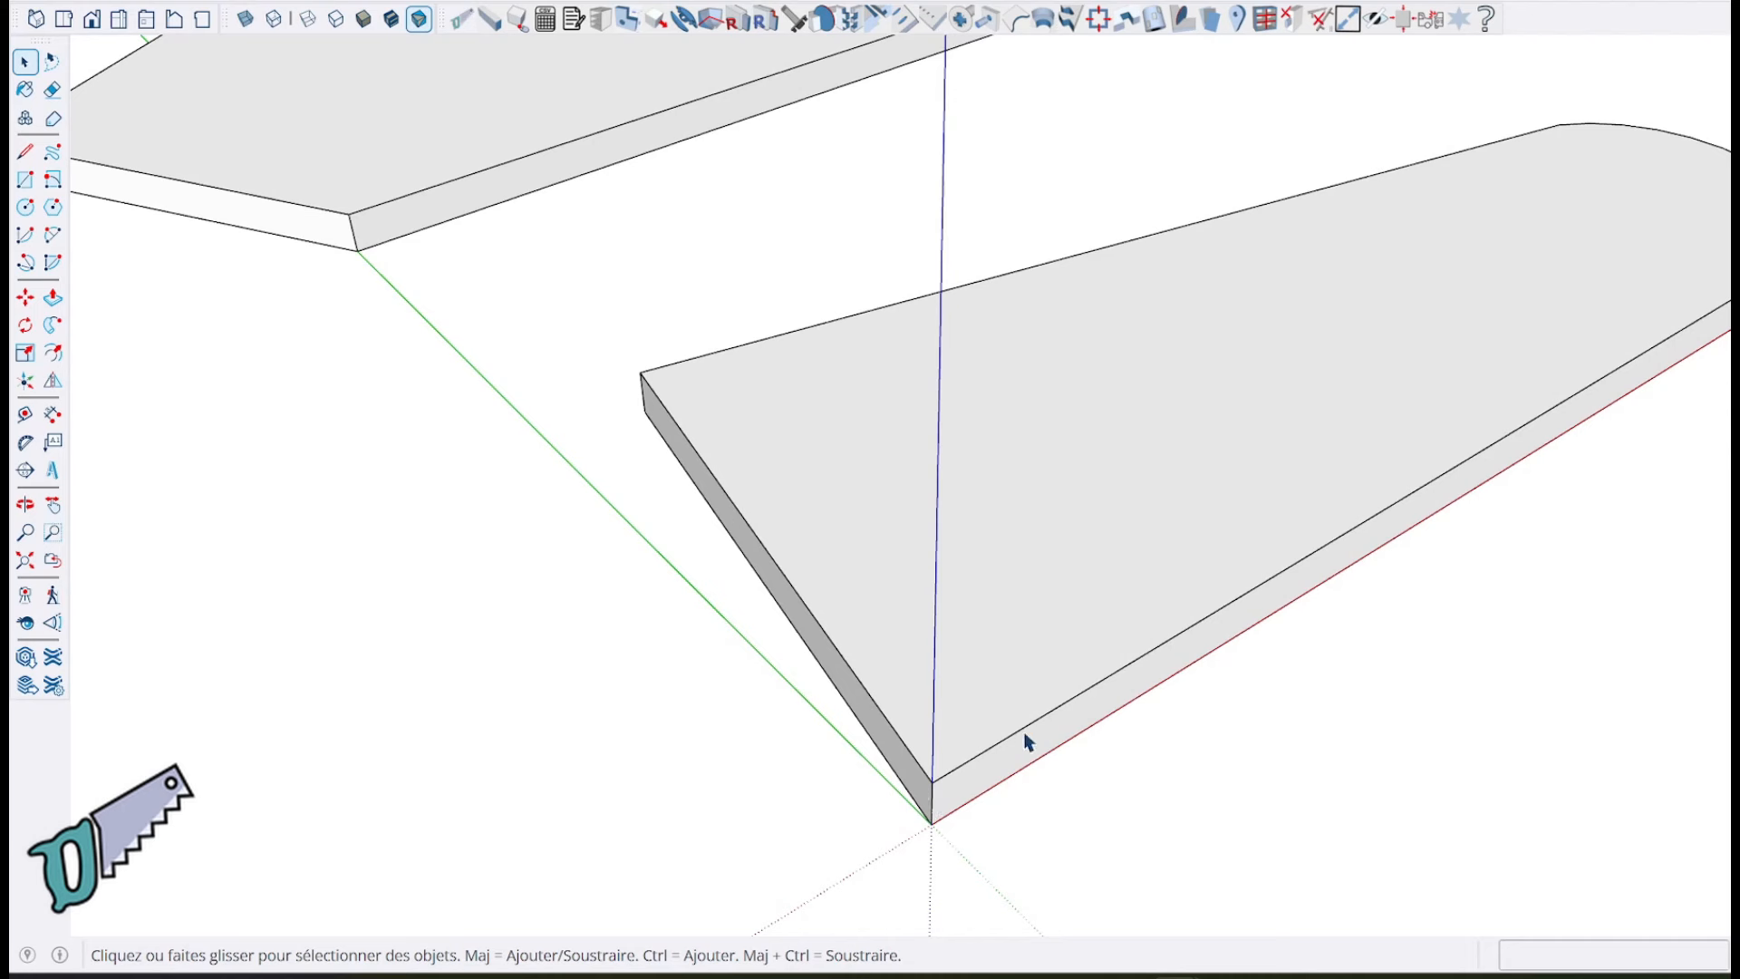
middle_click_drag(480, 180, 757, 458)
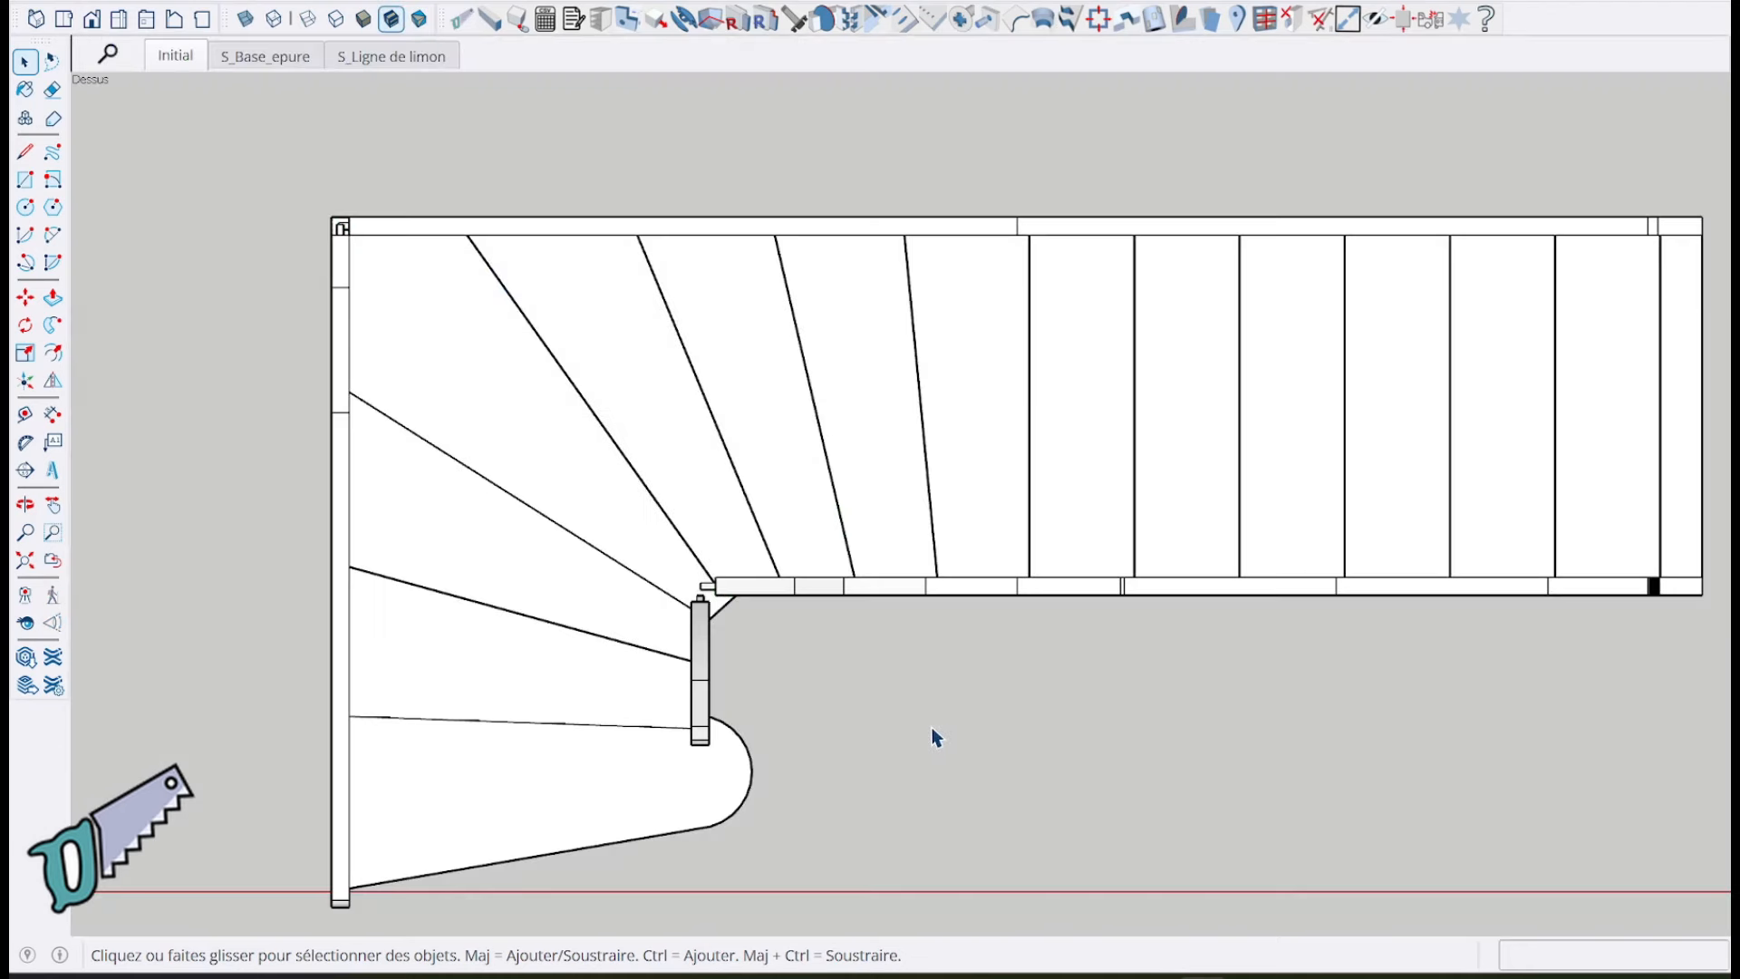
middle_click_drag(949, 703, 1329, 462)
scroll(923, 653, "up", 4)
scroll(924, 661, "up", 2)
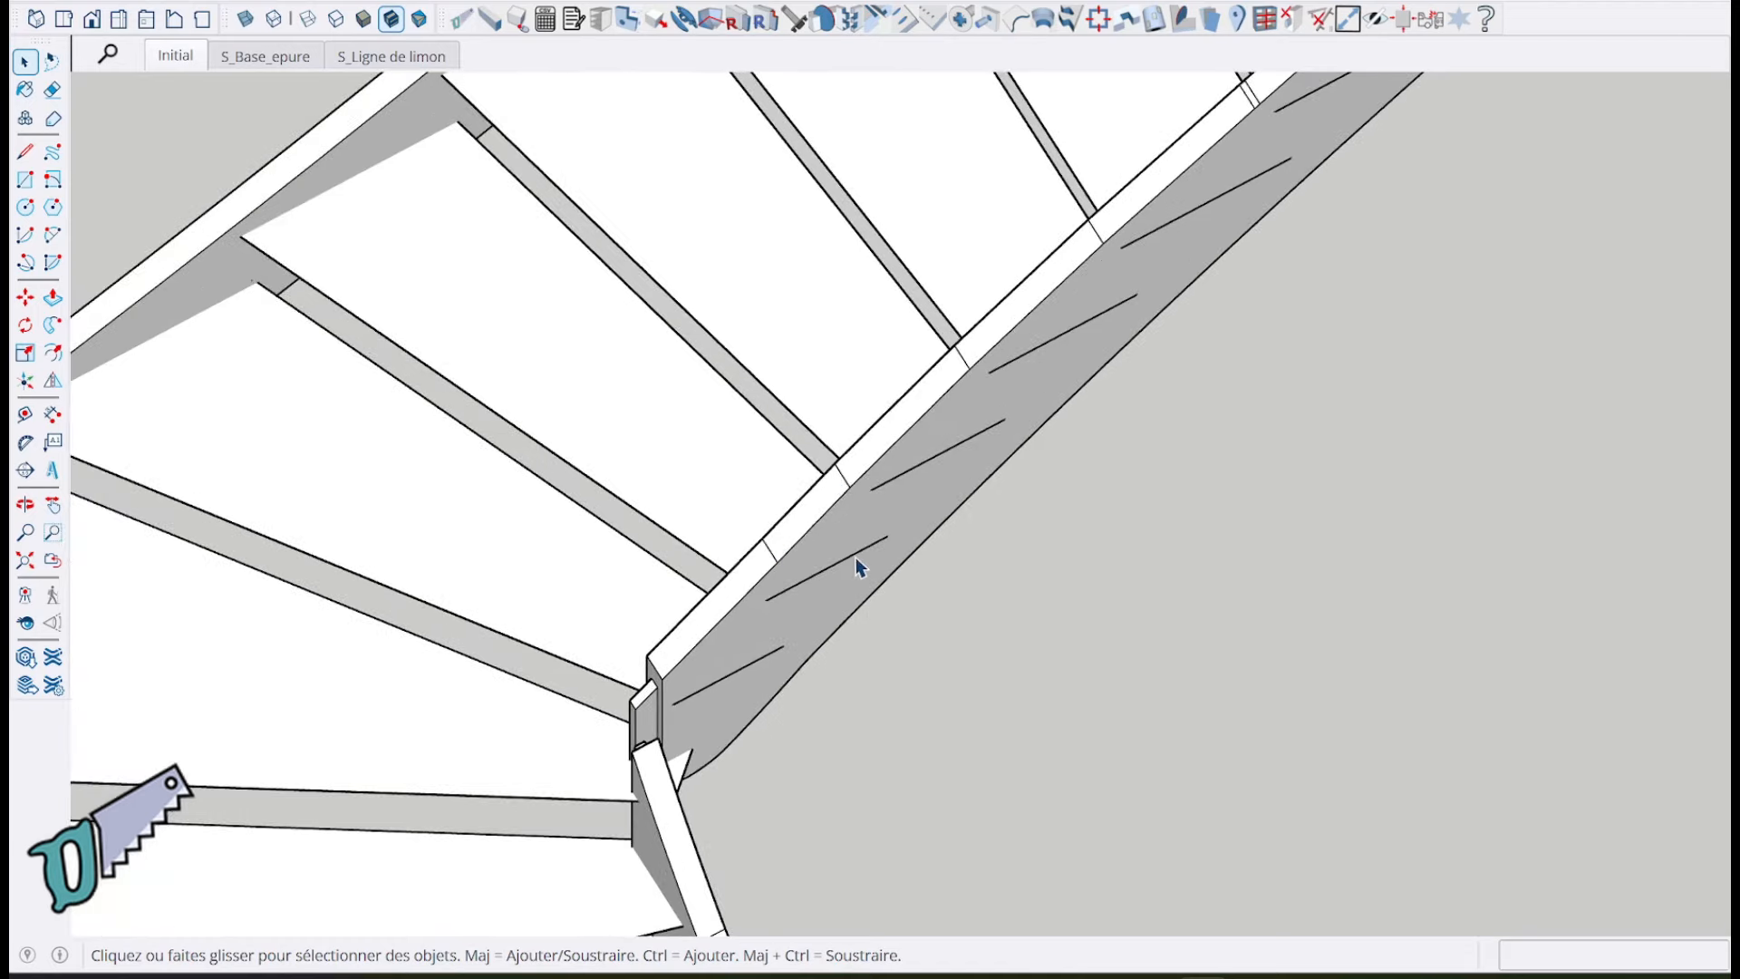
scroll(856, 553, "down", 1)
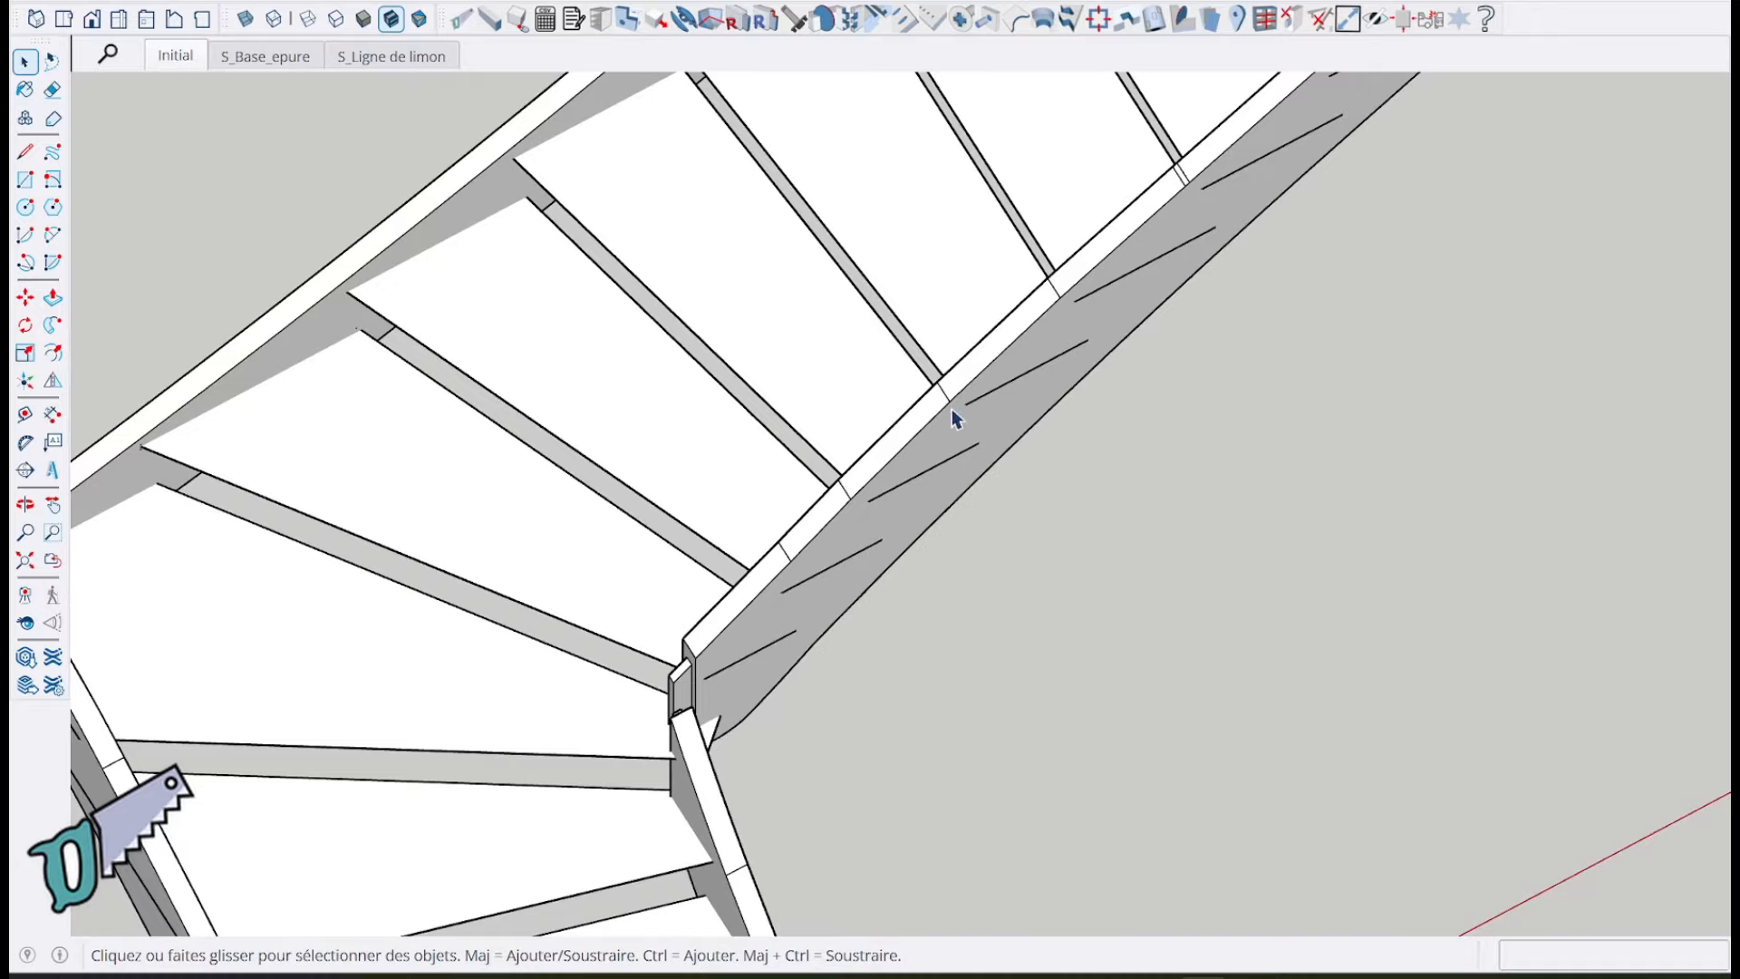
middle_click_drag(367, 371, 231, 287)
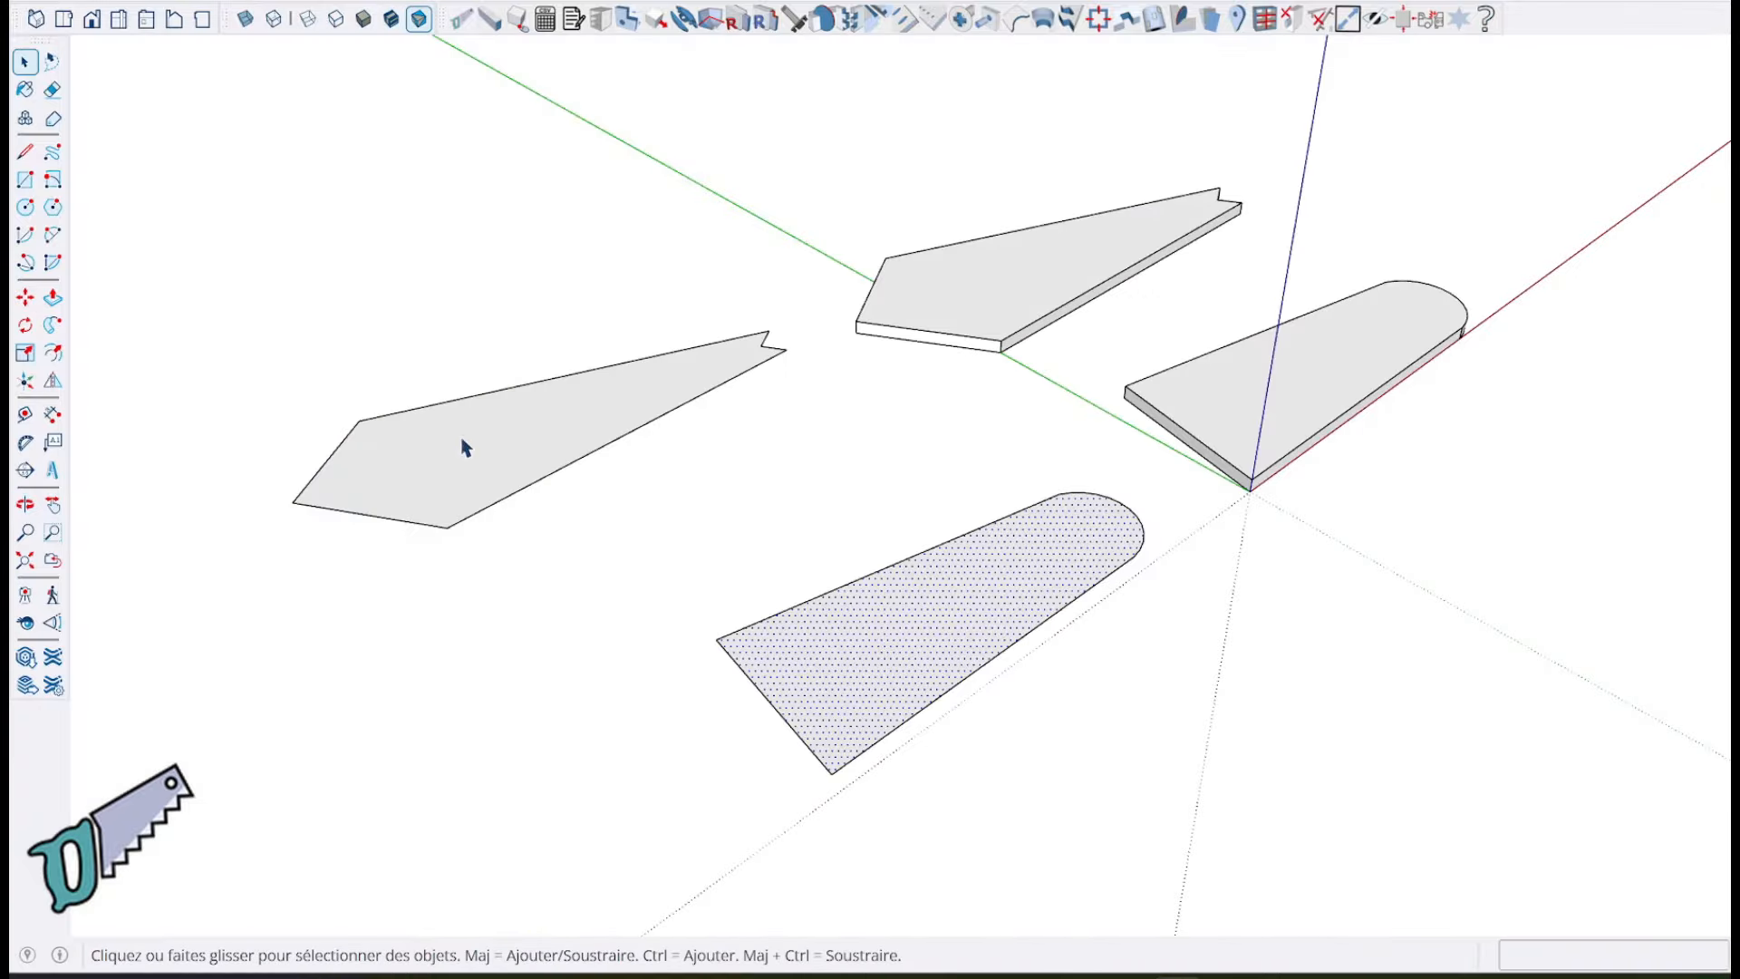
Step: Compare the flat notched outline with the two solid treads by picking each one in turn
left_click(465, 445)
left_click(1285, 383)
left_click(1049, 268)
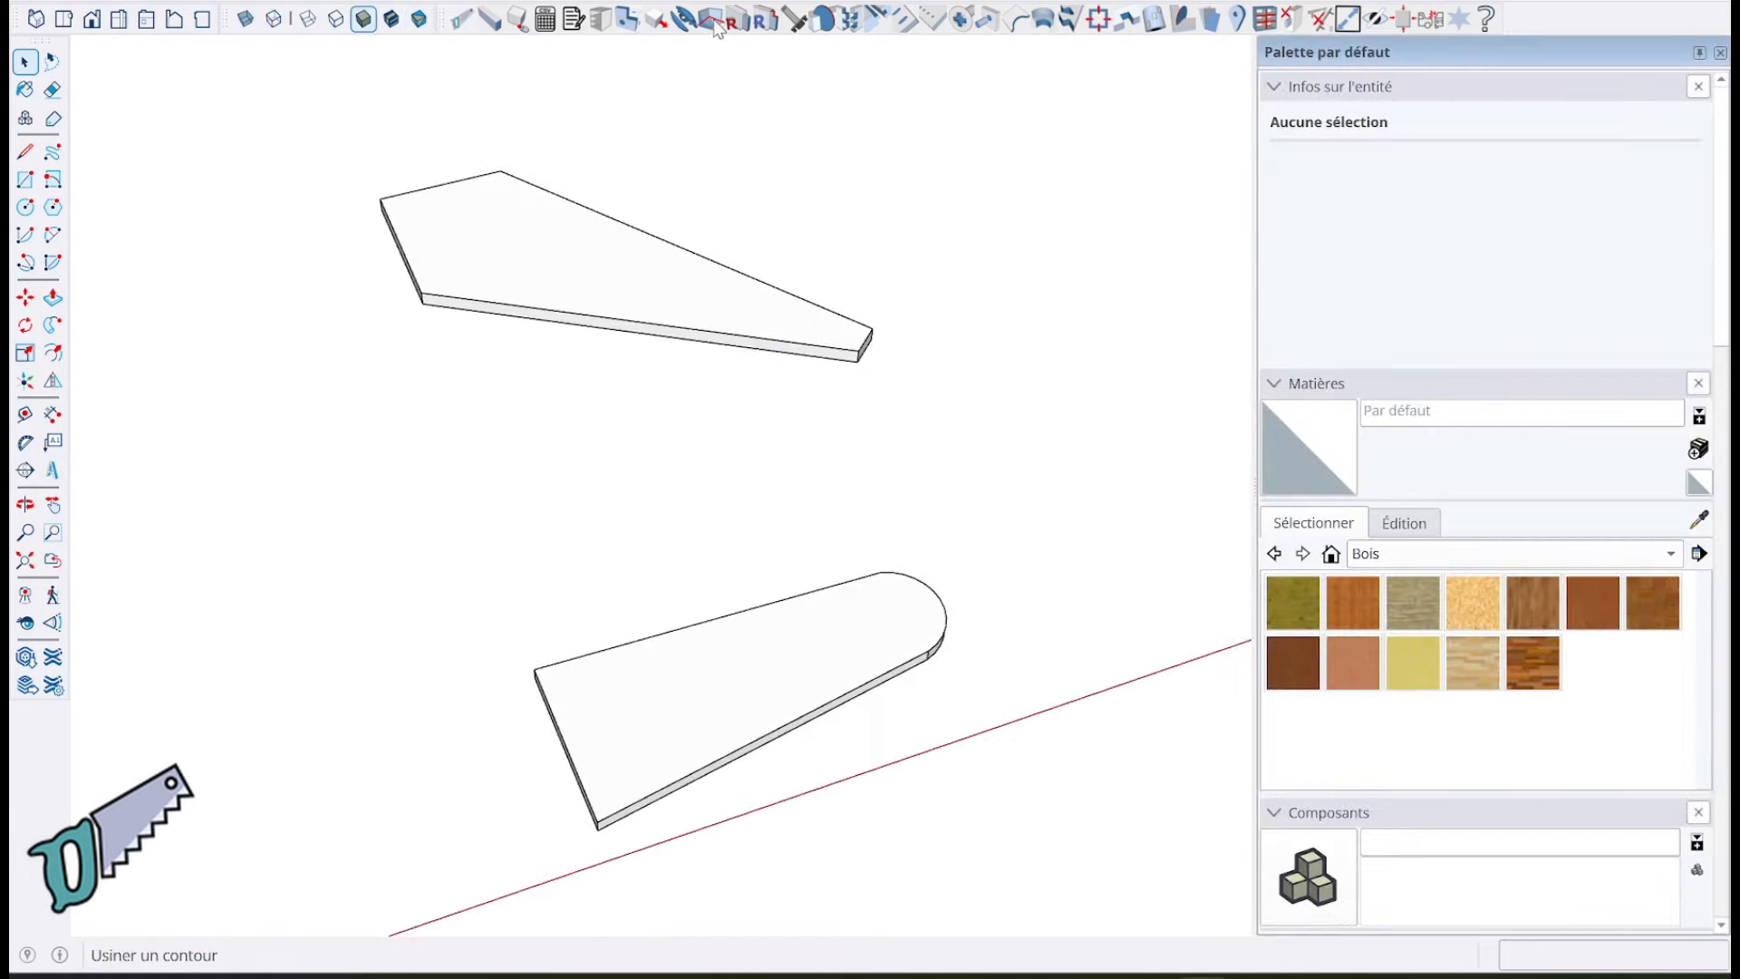
Step: Set up contour machining with the 10 mm radius C_10 profile and set both Epaulement_1 and Epaulement_2 to 10
left_click(716, 25)
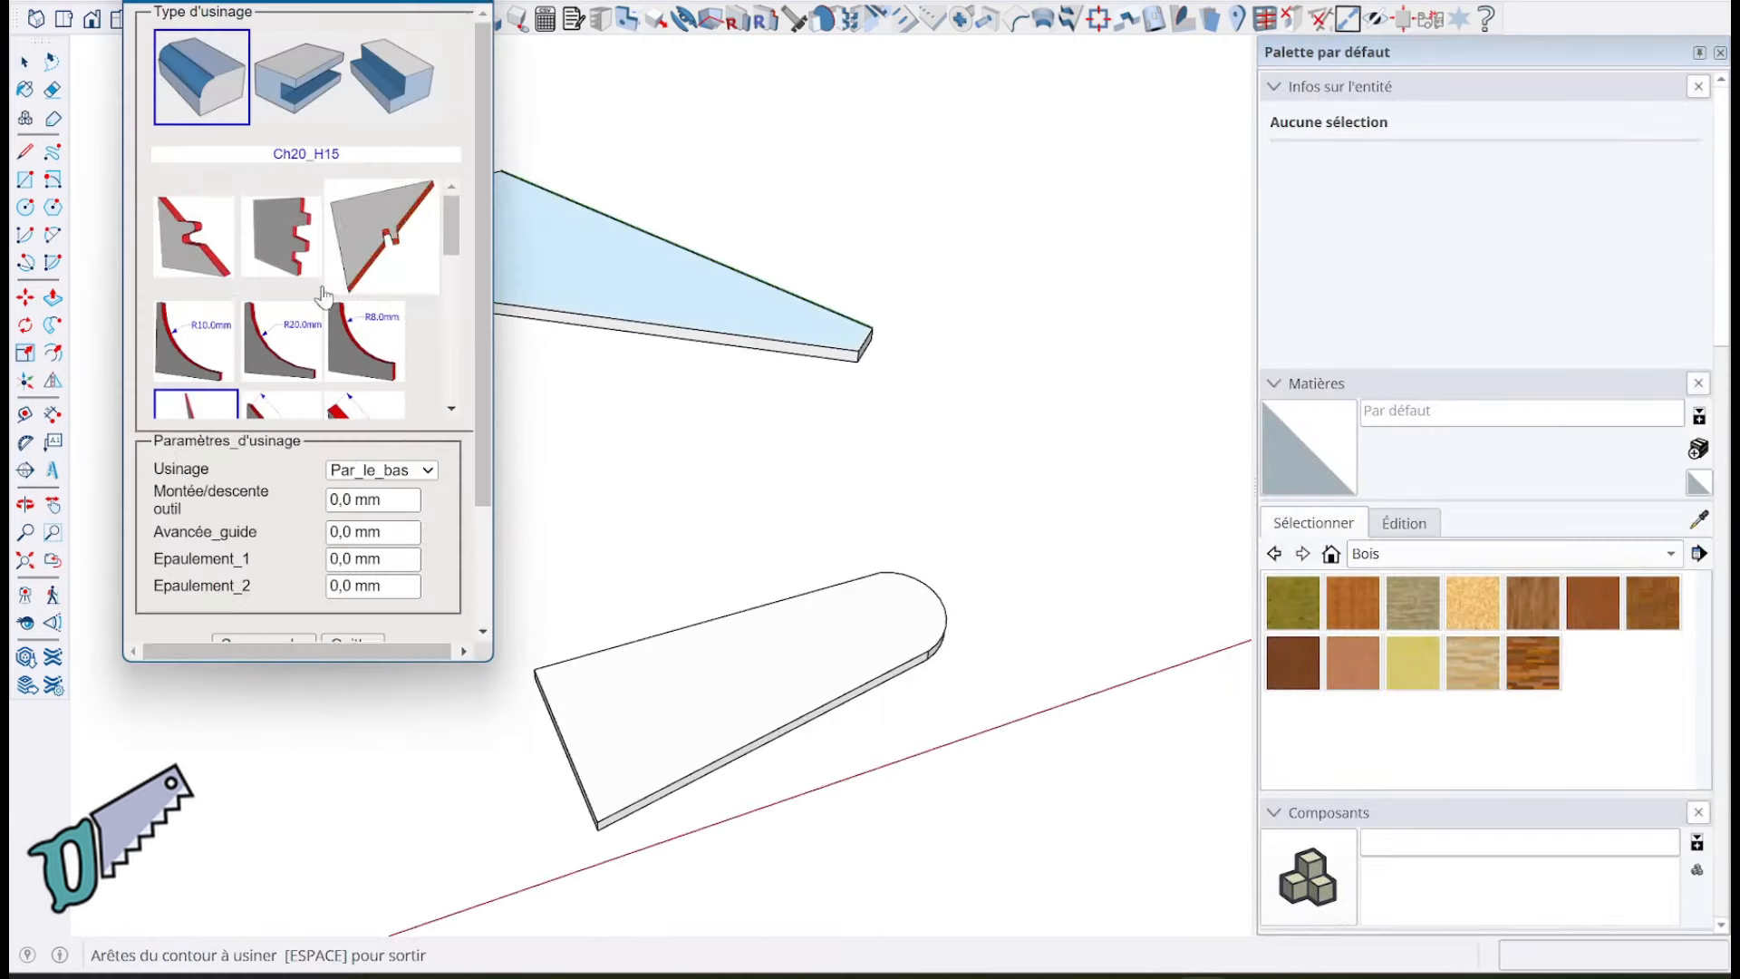
scroll(221, 237, "down", 3)
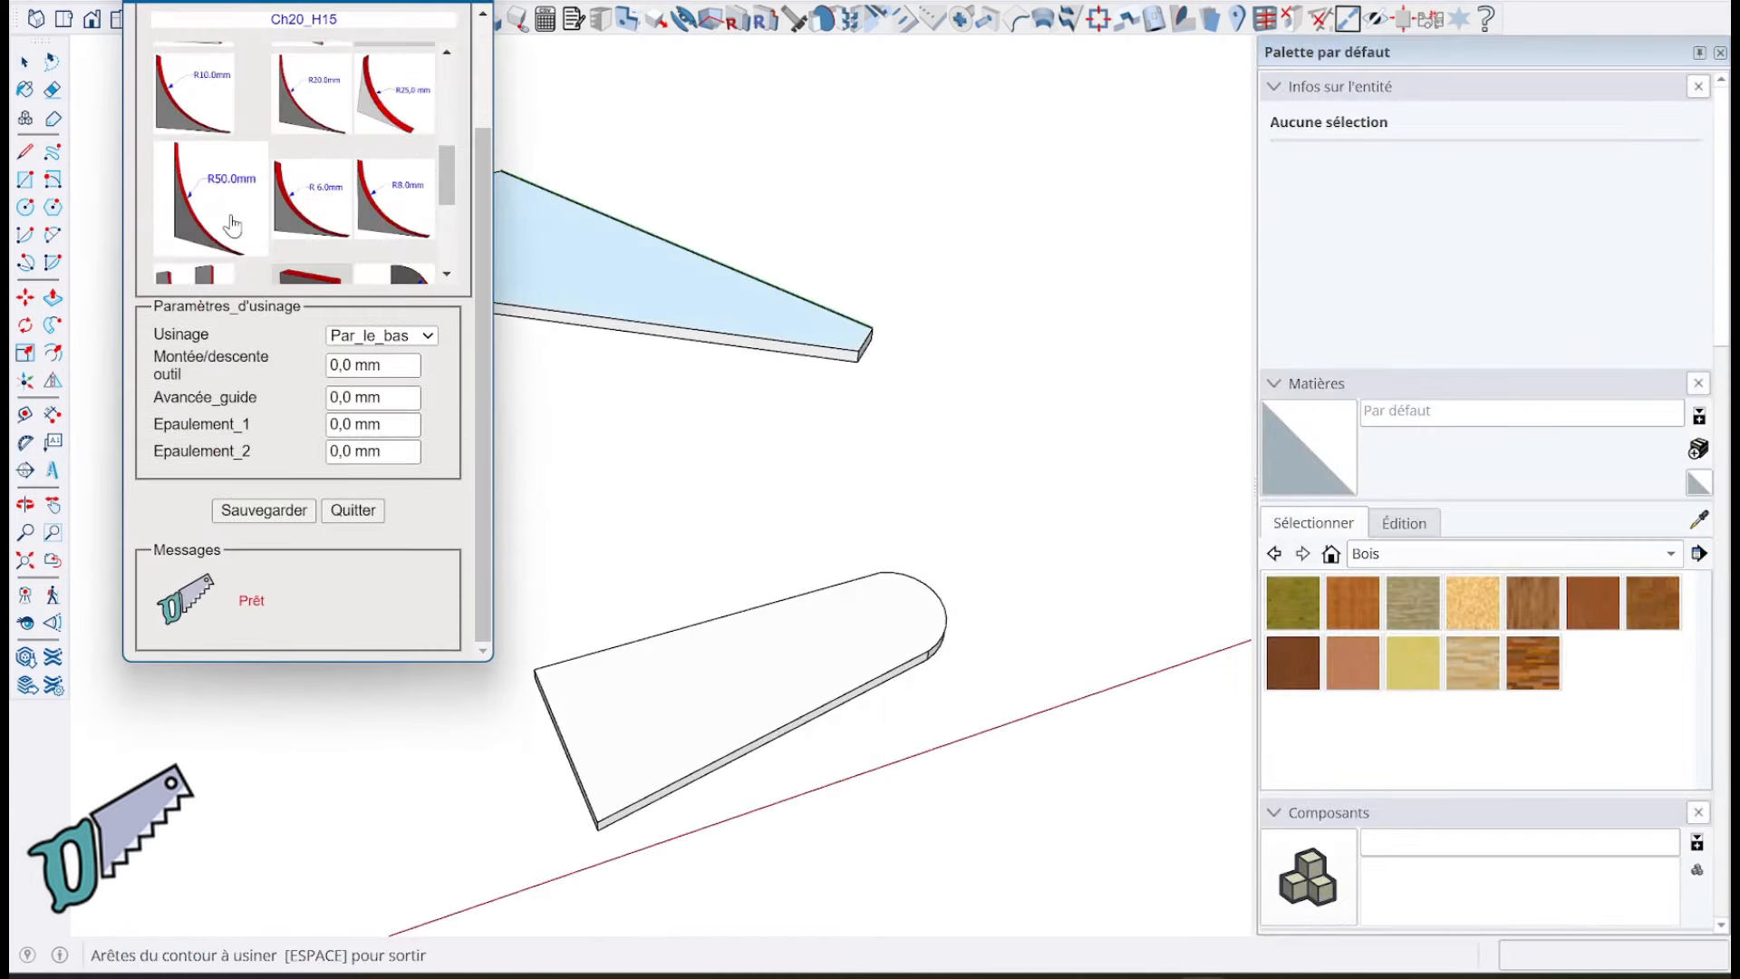
left_click(226, 110)
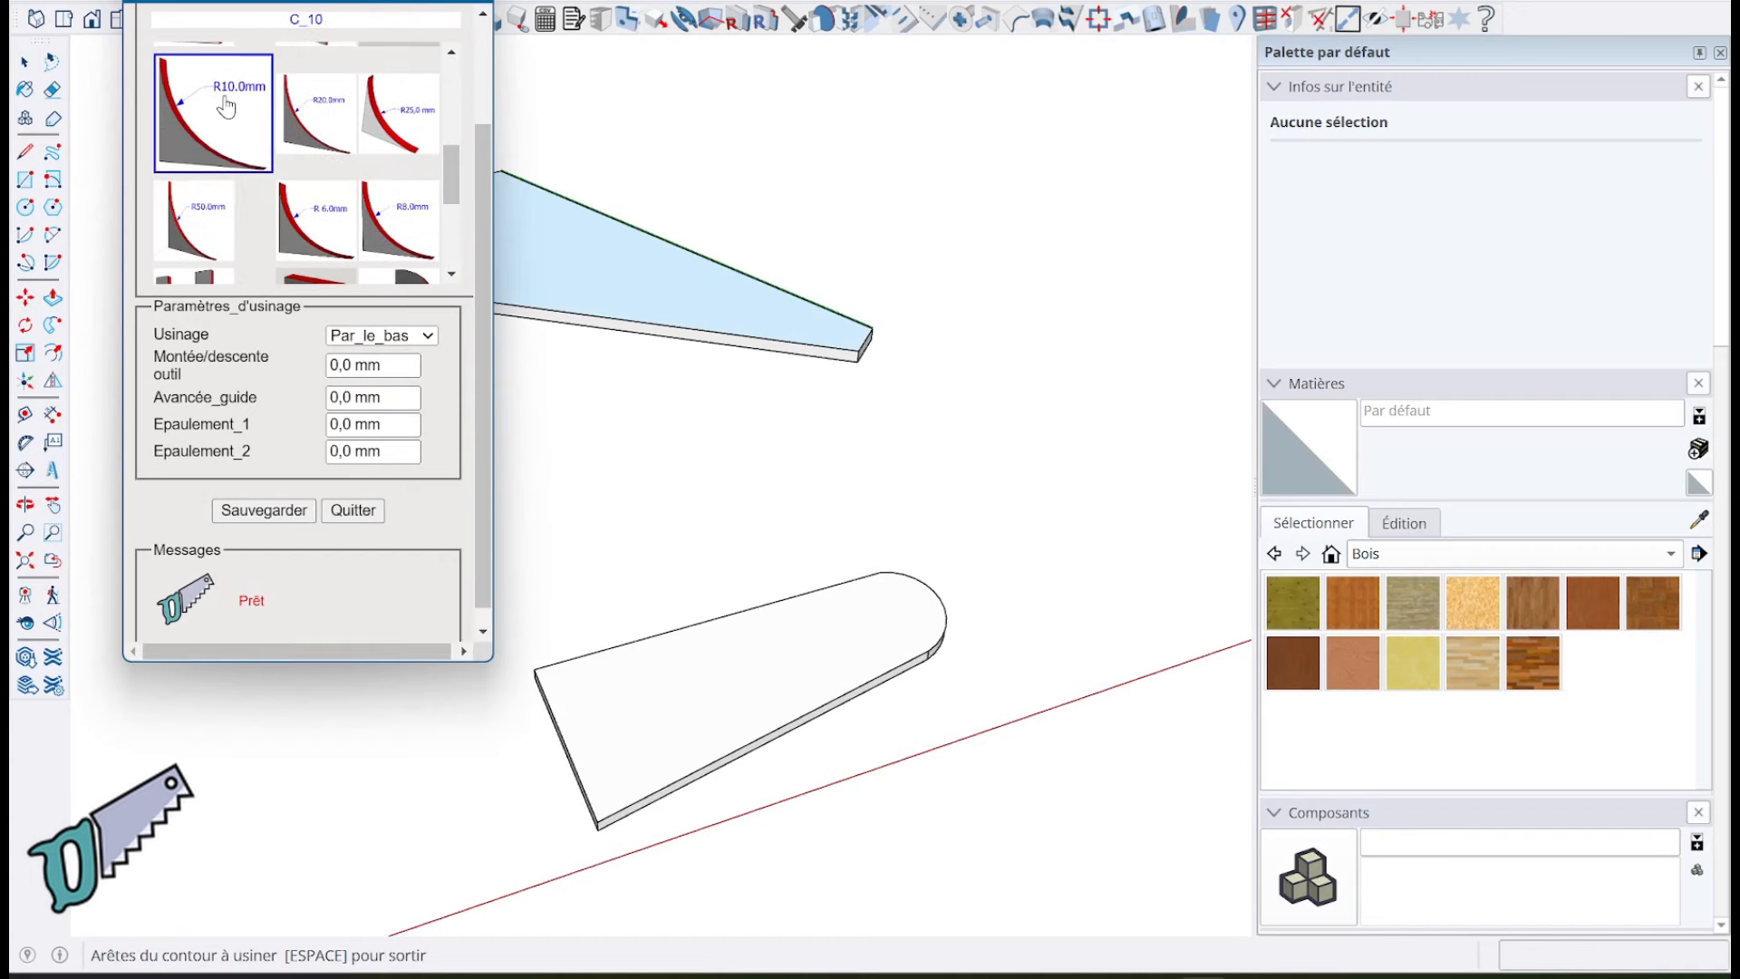
left_click_drag(398, 424, 302, 404)
type("10")
key("Tab")
type("10")
key("Tab")
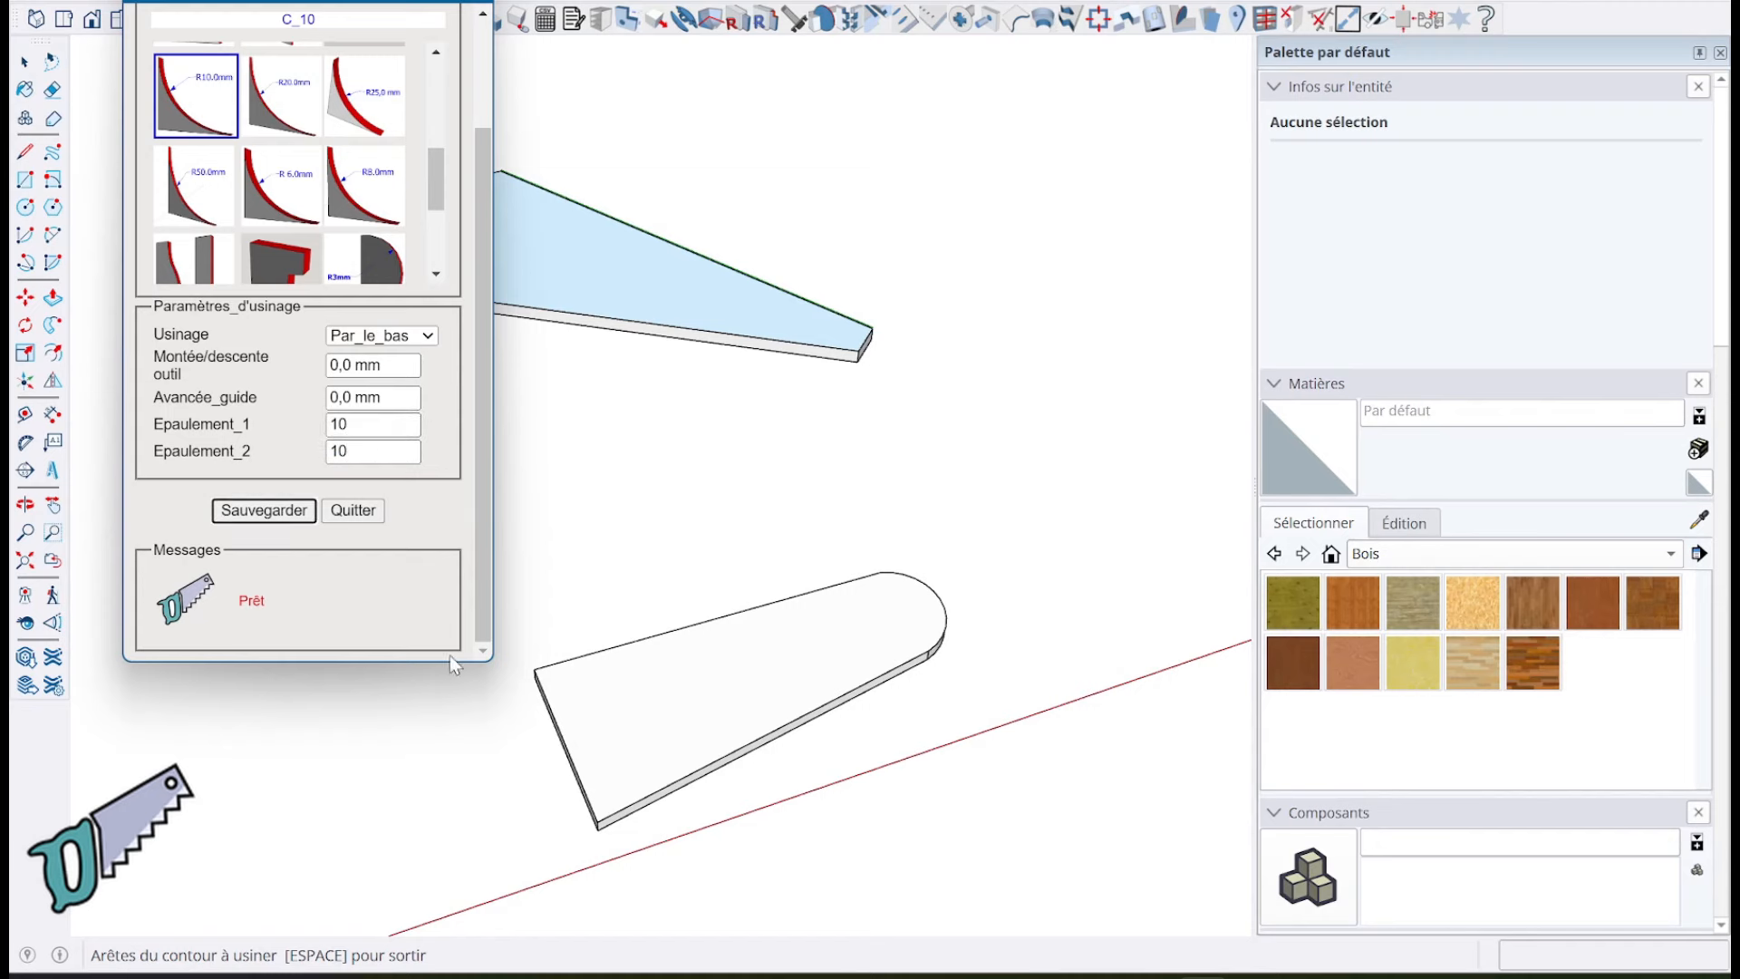
Step: Machine the top long edges and rounded end of the round-nosed tread with the 10 mm rounding profile
left_click(607, 663)
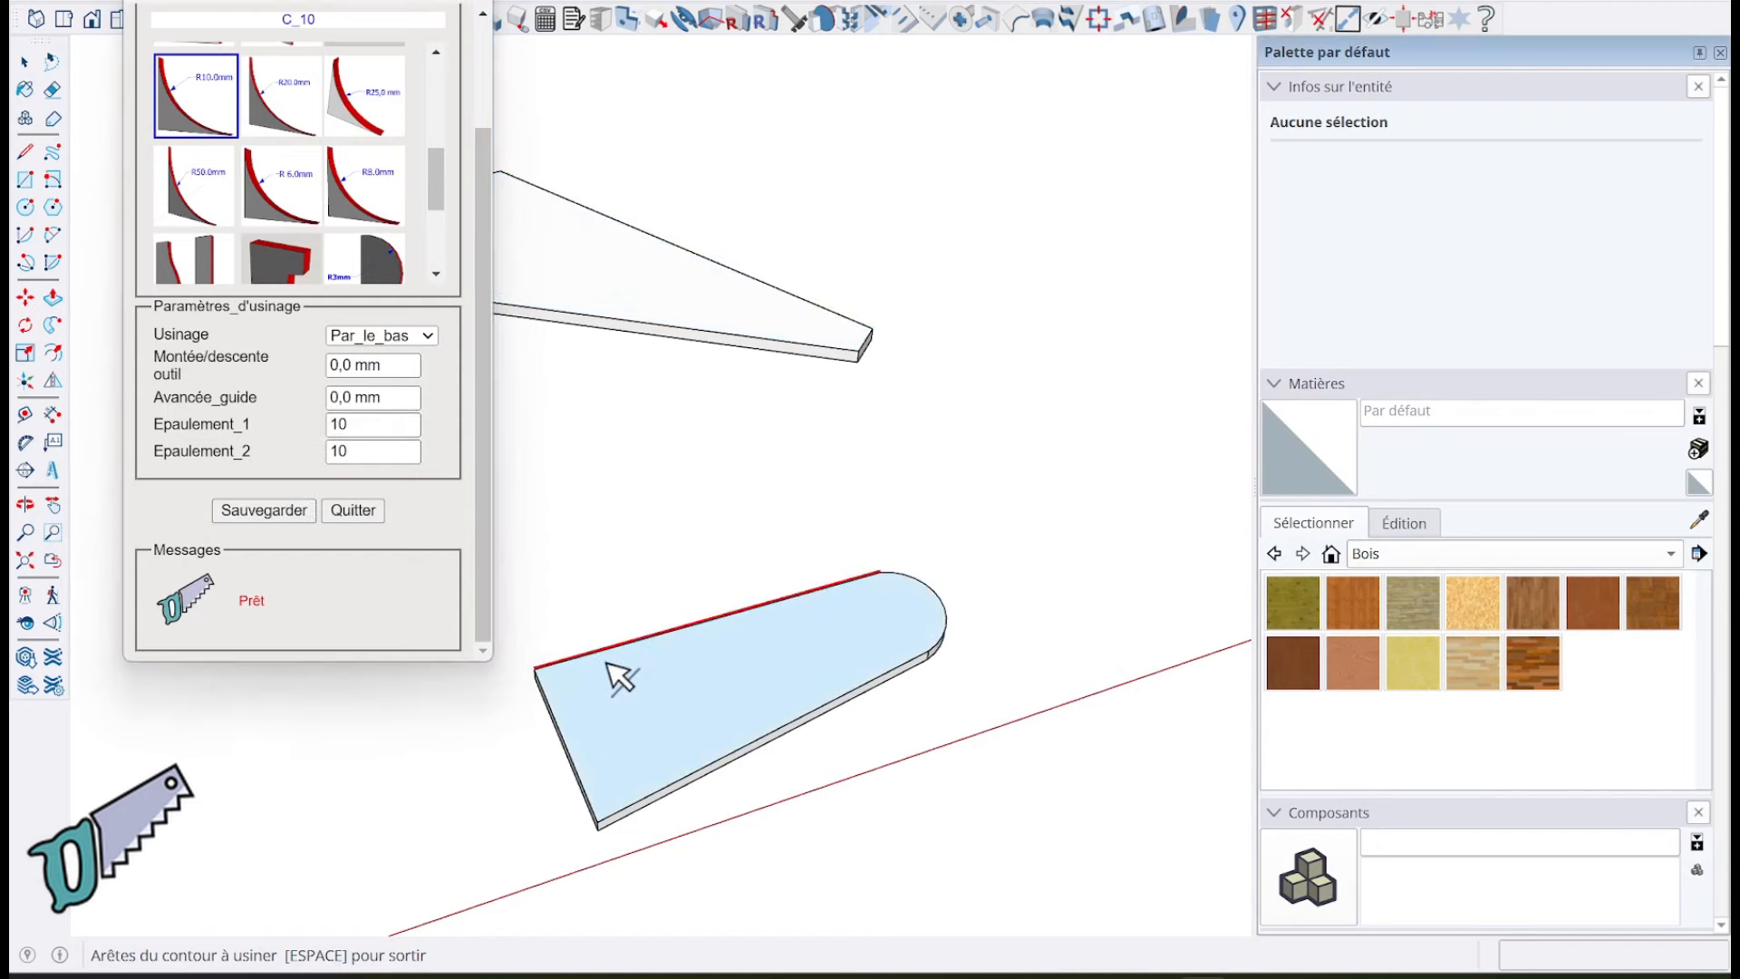
left_click(911, 588)
left_click(833, 673)
right_click(826, 663)
left_click(870, 686)
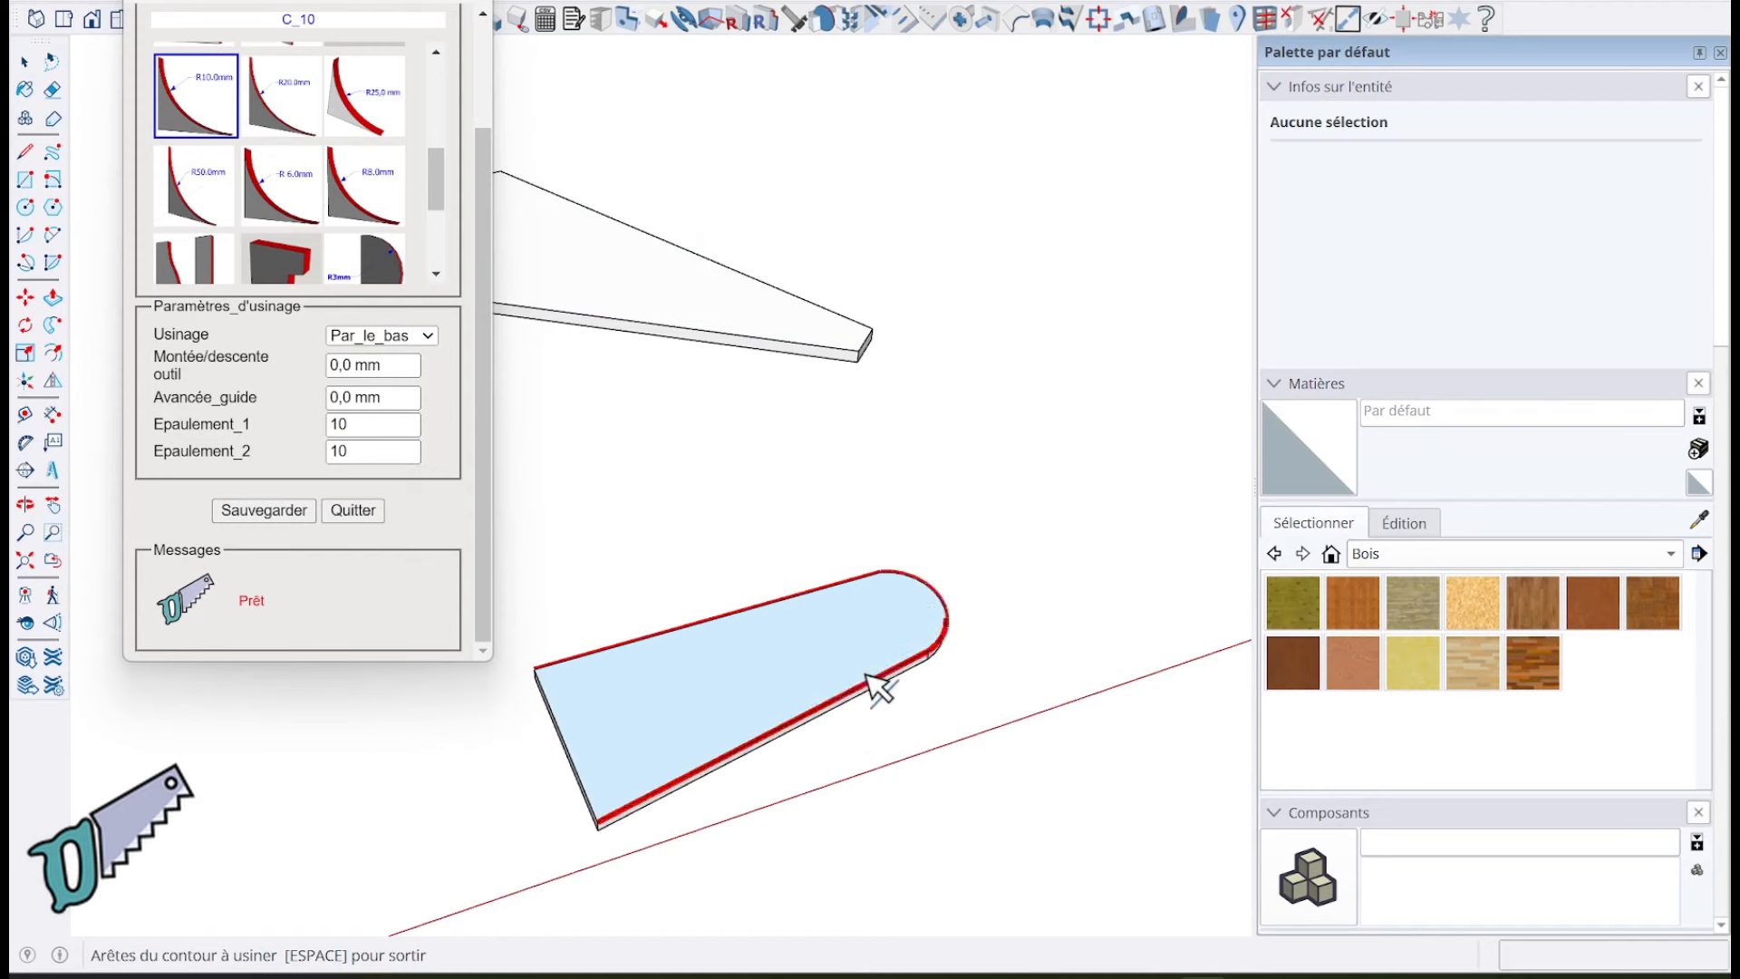
Step: Machine the underside long edges and rounded end of the round-nosed tread with the same 10 mm profile
middle_click_drag(812, 808, 661, 280)
left_click(630, 319)
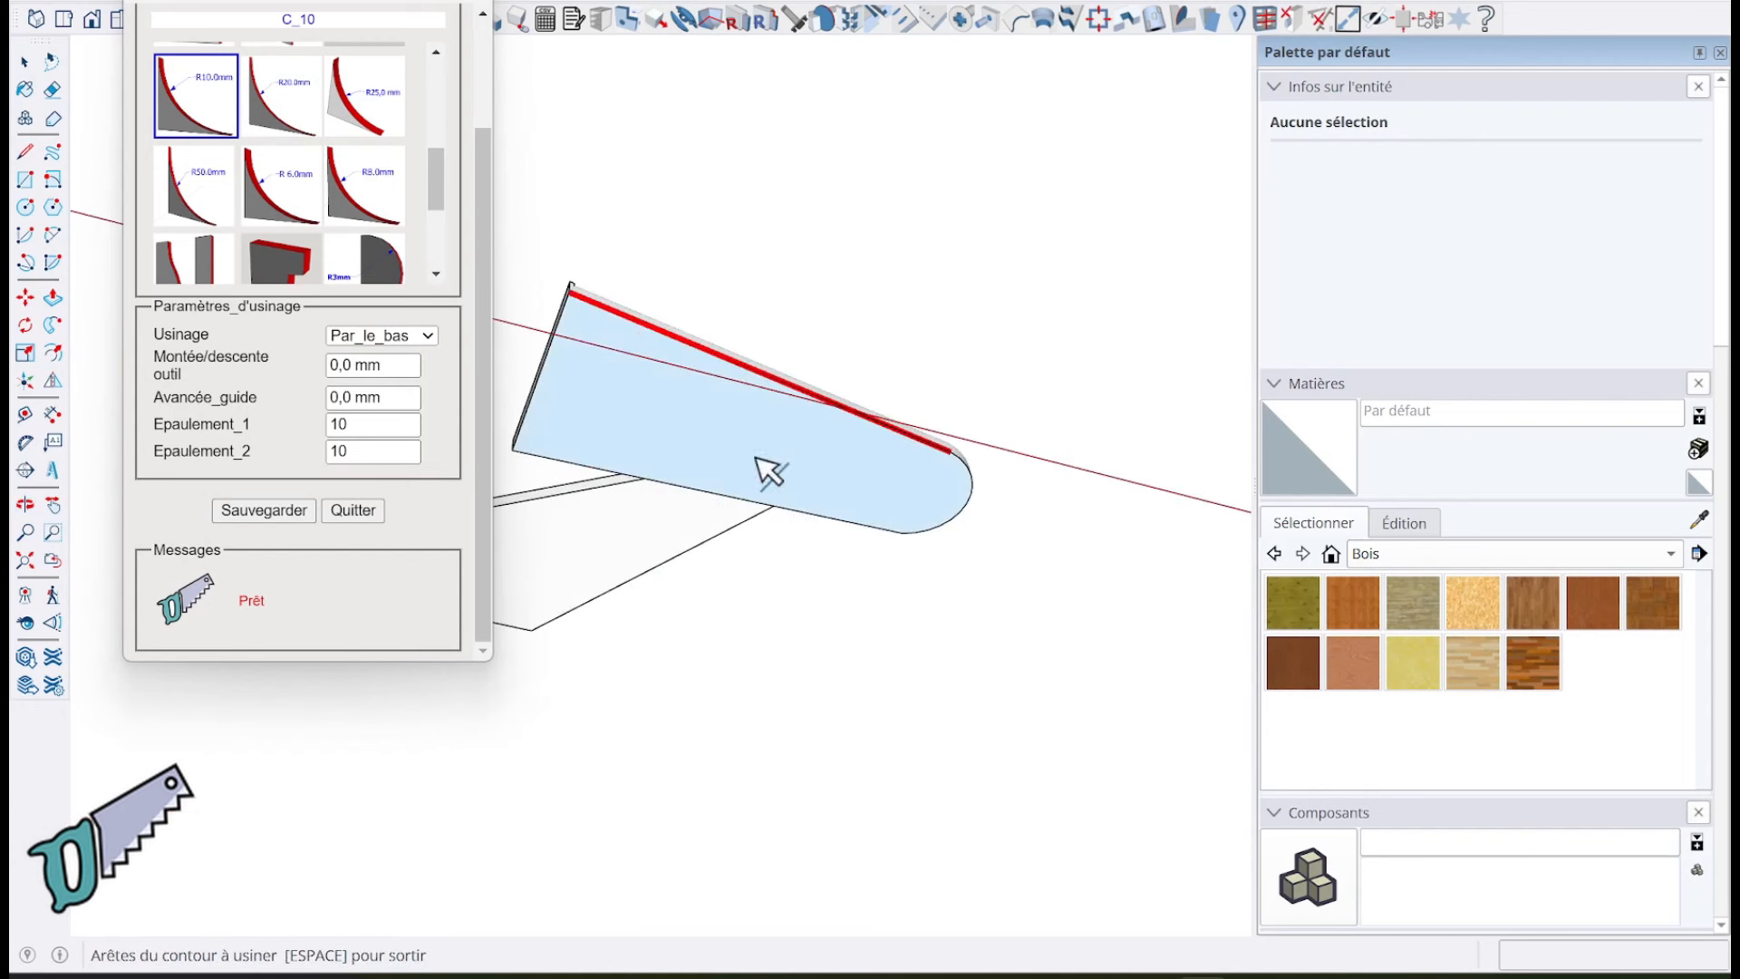
left_click(925, 498)
left_click(779, 491)
right_click(779, 499)
left_click(812, 500)
Step: Round the two long top edges of the pointed tread with the 10 mm profile
middle_click_drag(777, 291, 730, 802)
middle_click_drag(749, 418, 978, 826)
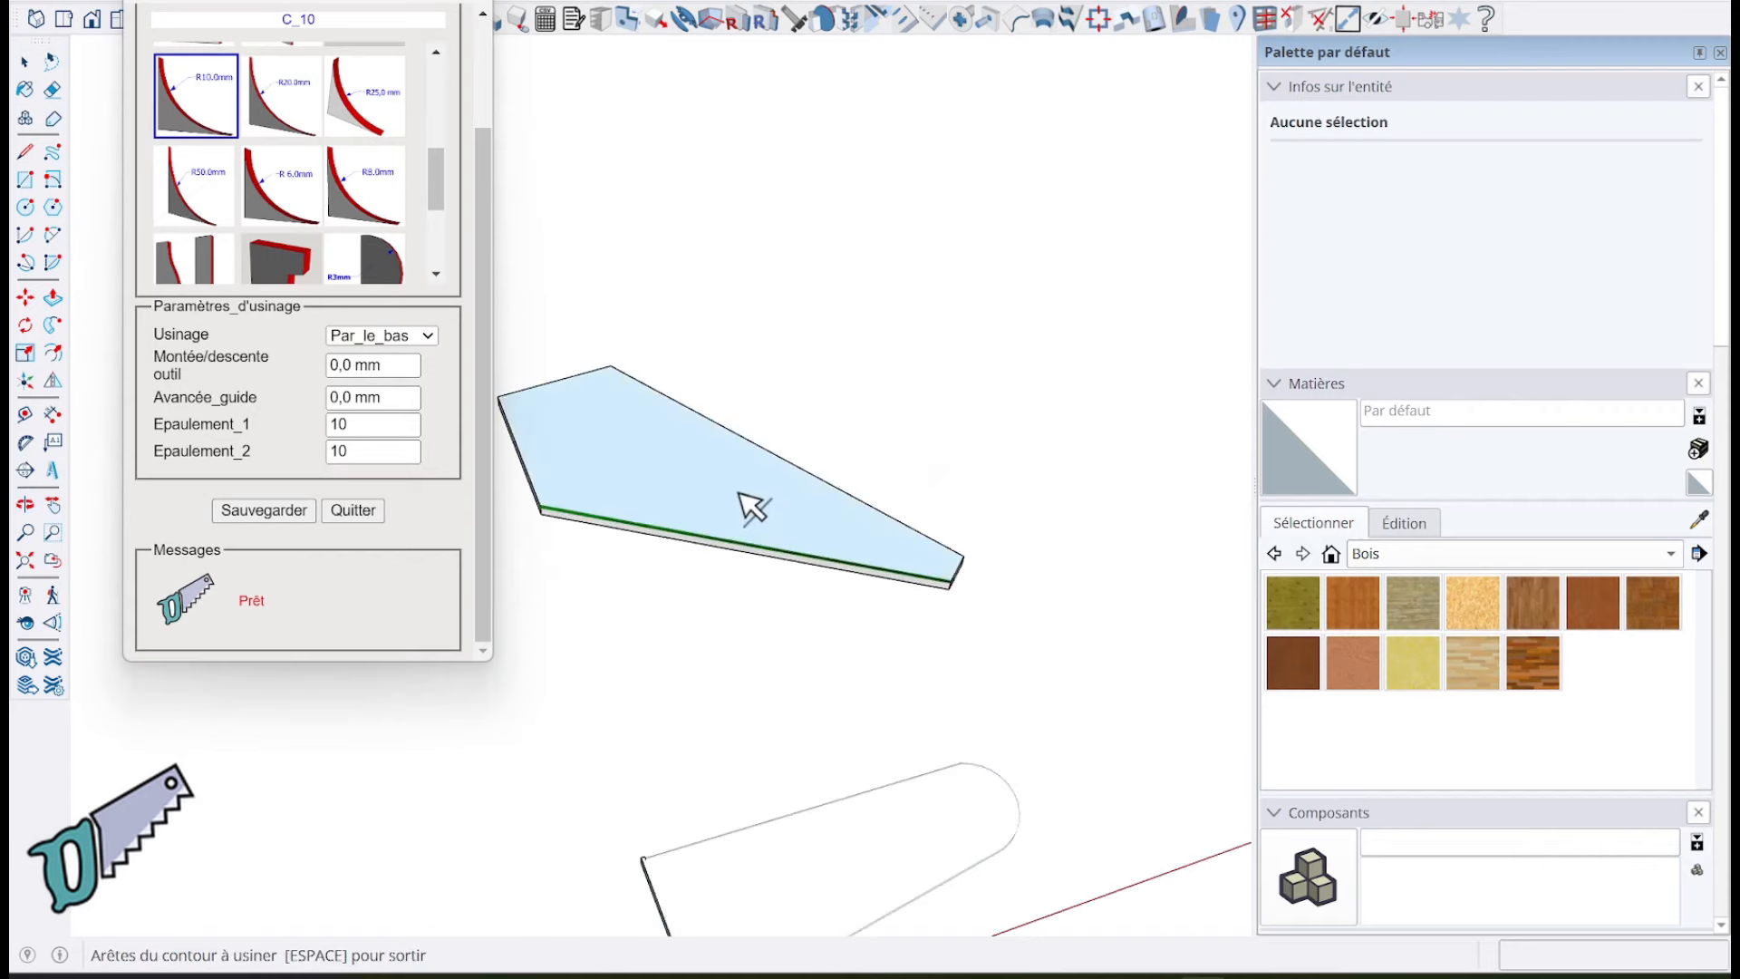
left_click(767, 472)
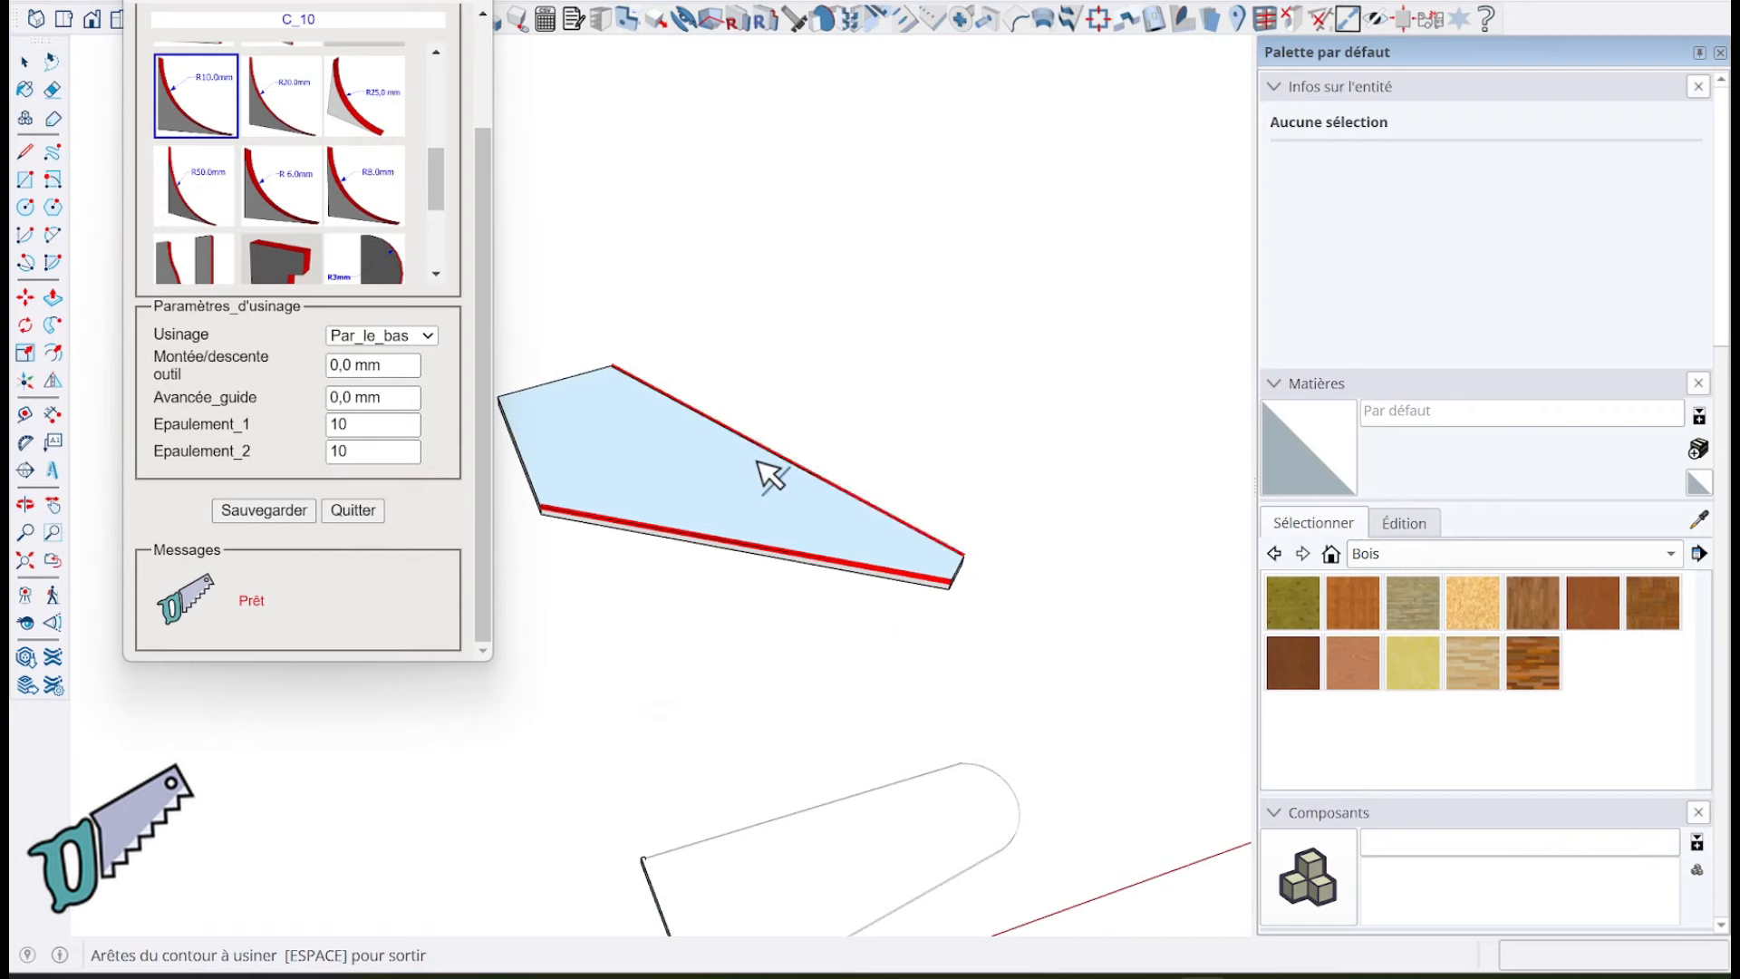
right_click(757, 465)
left_click(787, 476)
Step: Round the two long underside edges of the pointed tread with the 10 mm profile, quit contour machining and inspect the shoulders
middle_click_drag(749, 614, 525, 535)
left_click(619, 558)
left_click(627, 605)
right_click(629, 605)
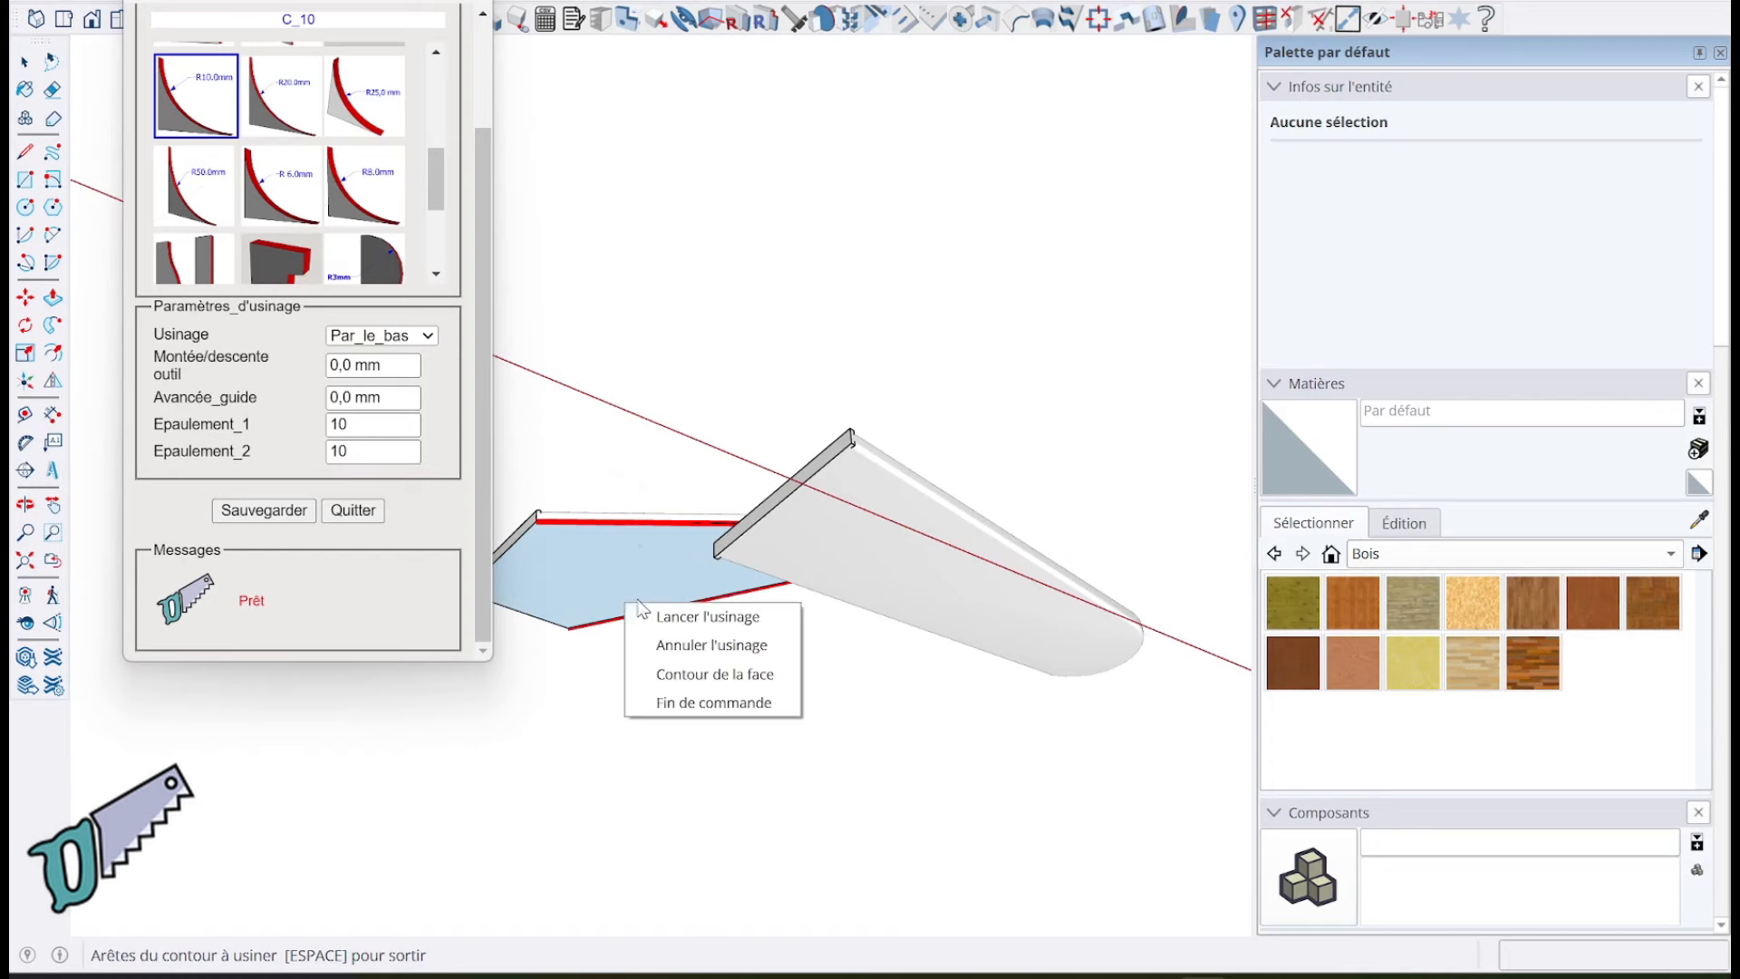
left_click(667, 612)
left_click(352, 510)
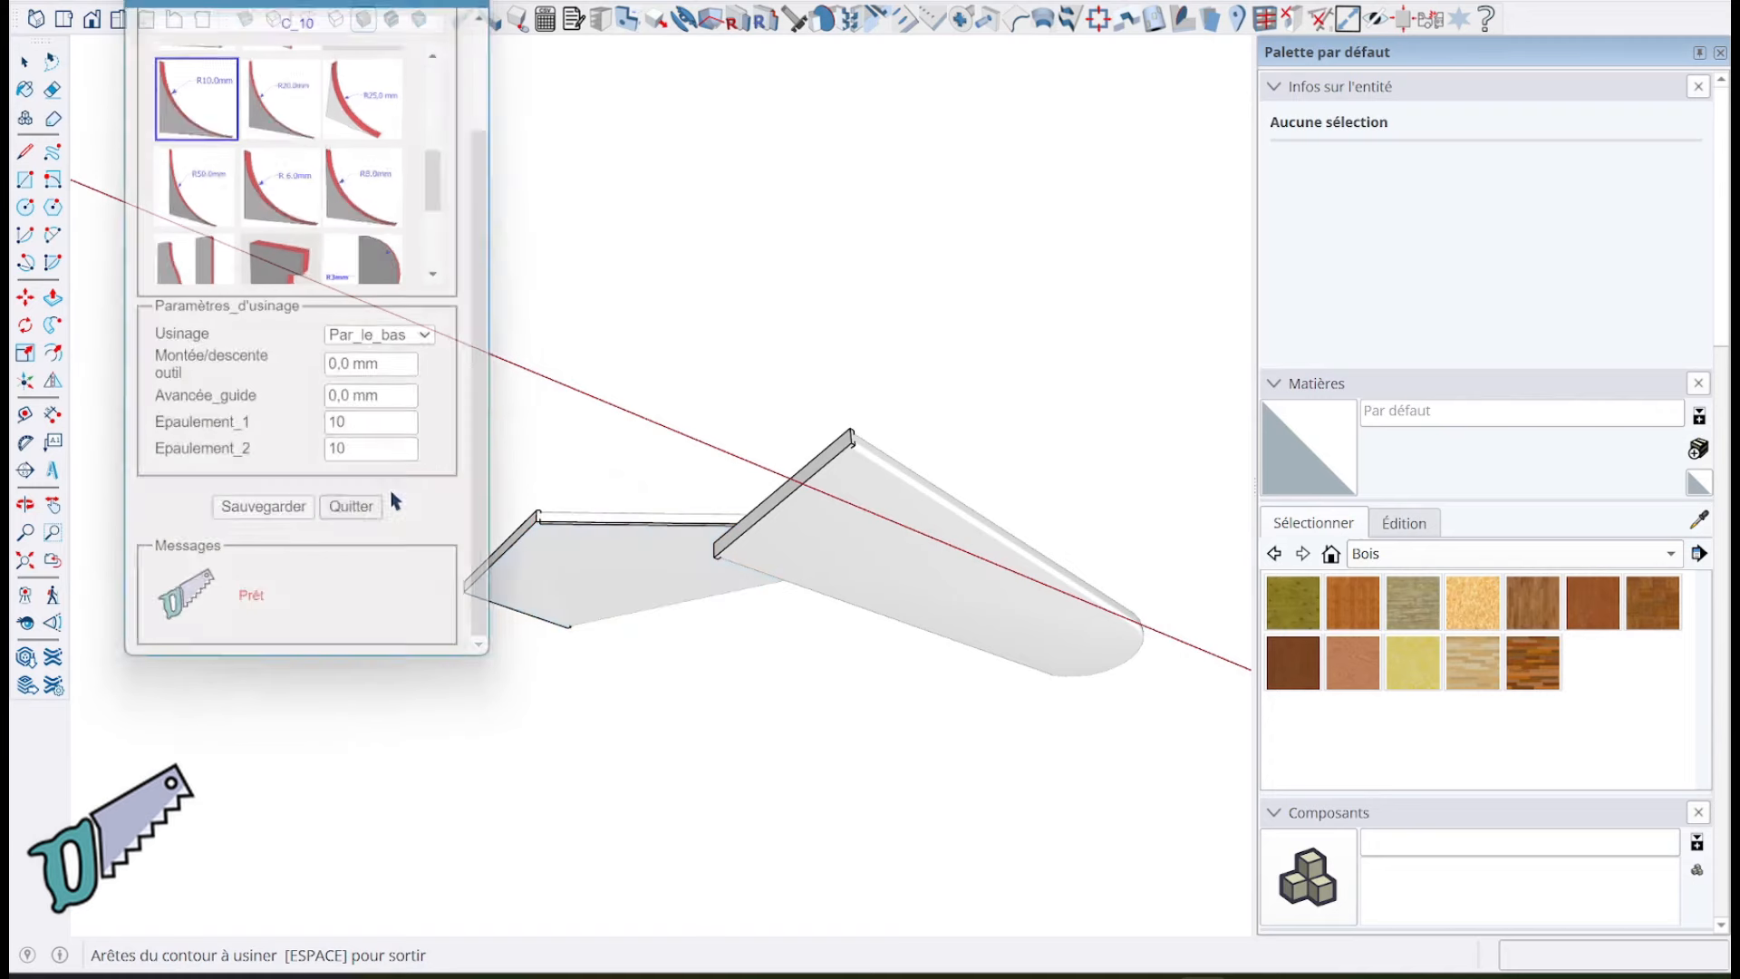
middle_click_drag(621, 377, 586, 827)
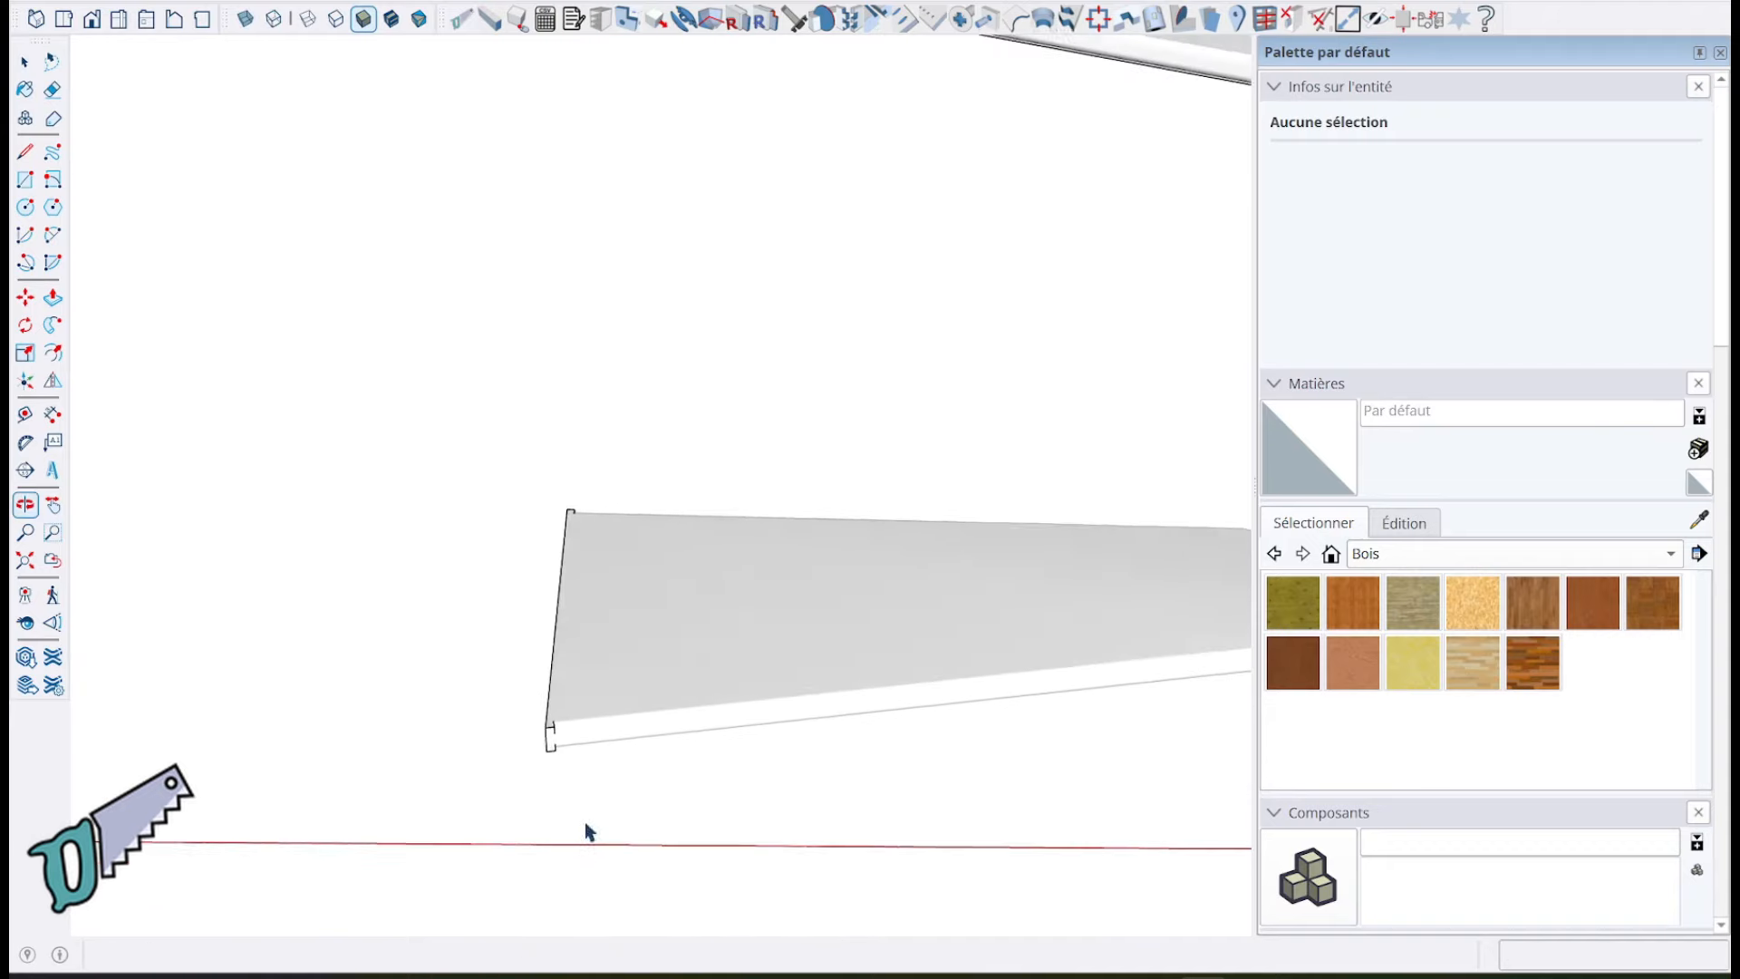
mouse_move(617, 583)
middle_mouse_down()
mouse_move(415, 665)
mouse_move(291, 634)
mouse_move(568, 644)
middle_mouse_up()
Step: Saw the wall ends of all four treads together parallel to the dark wall plane, cutting through the back corner of the uppermost tread
mouse_move(474, 302)
middle_mouse_down()
mouse_move(419, 284)
mouse_move(602, 530)
mouse_move(788, 622)
mouse_move(577, 510)
middle_mouse_up()
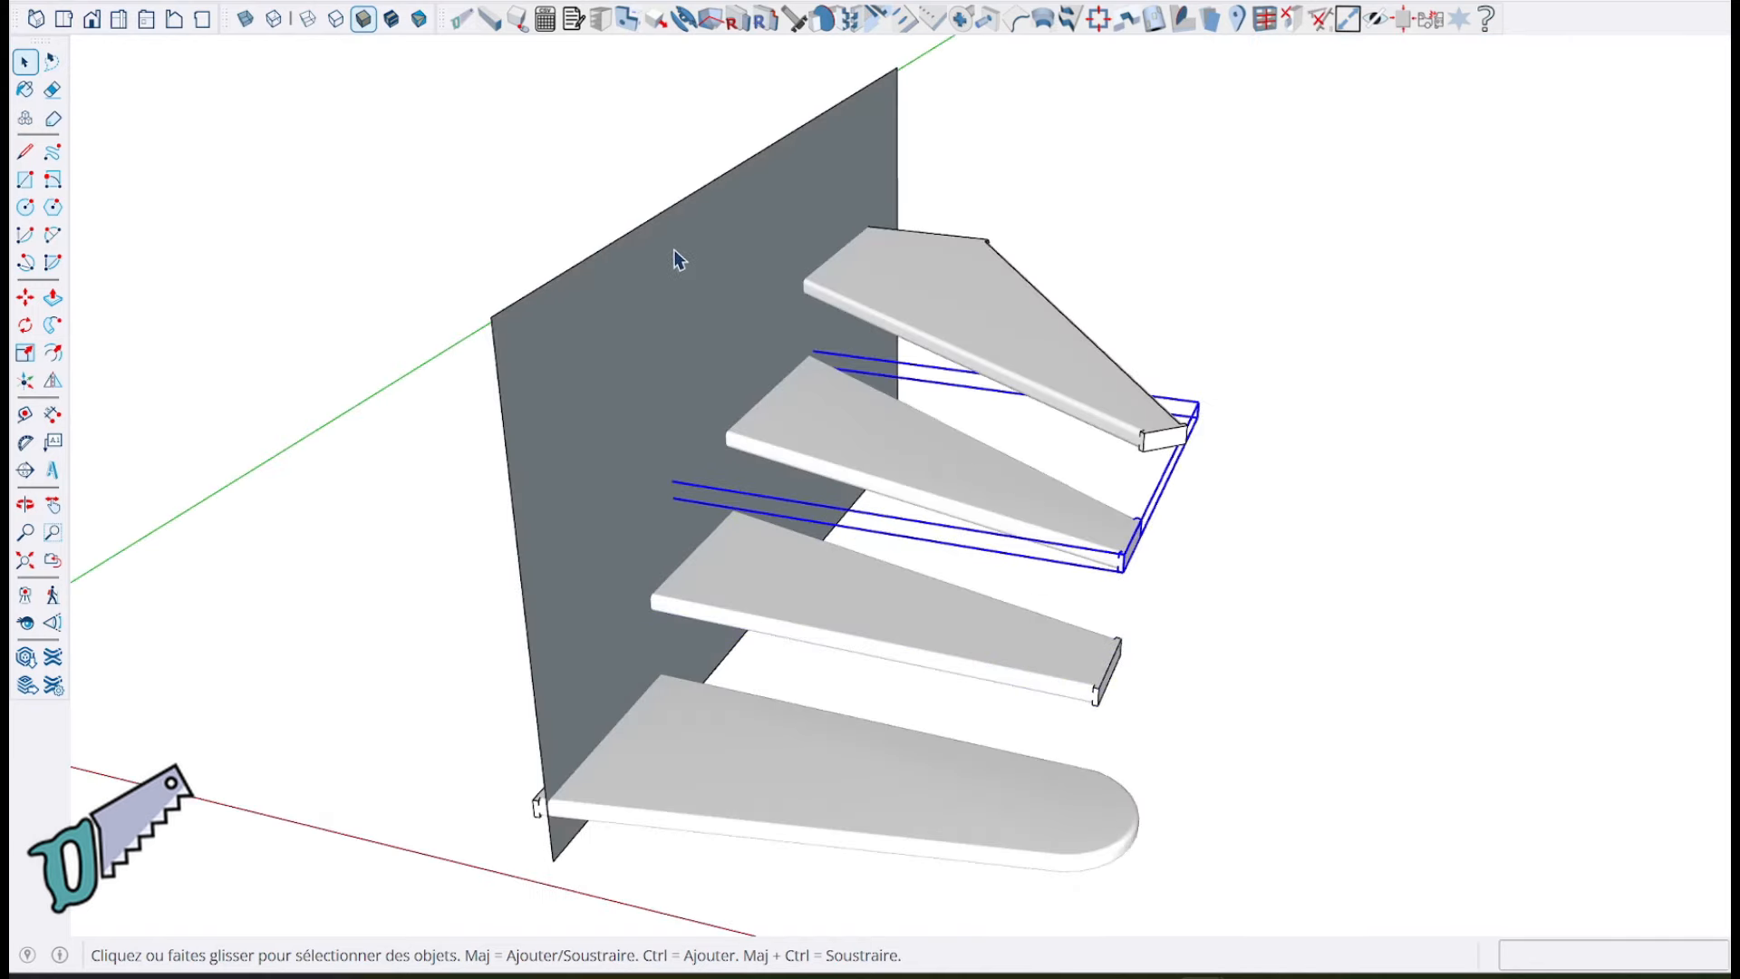
middle_click_drag(645, 338, 584, 493)
middle_click_drag(622, 427, 933, 357)
left_click(901, 580, "shift")
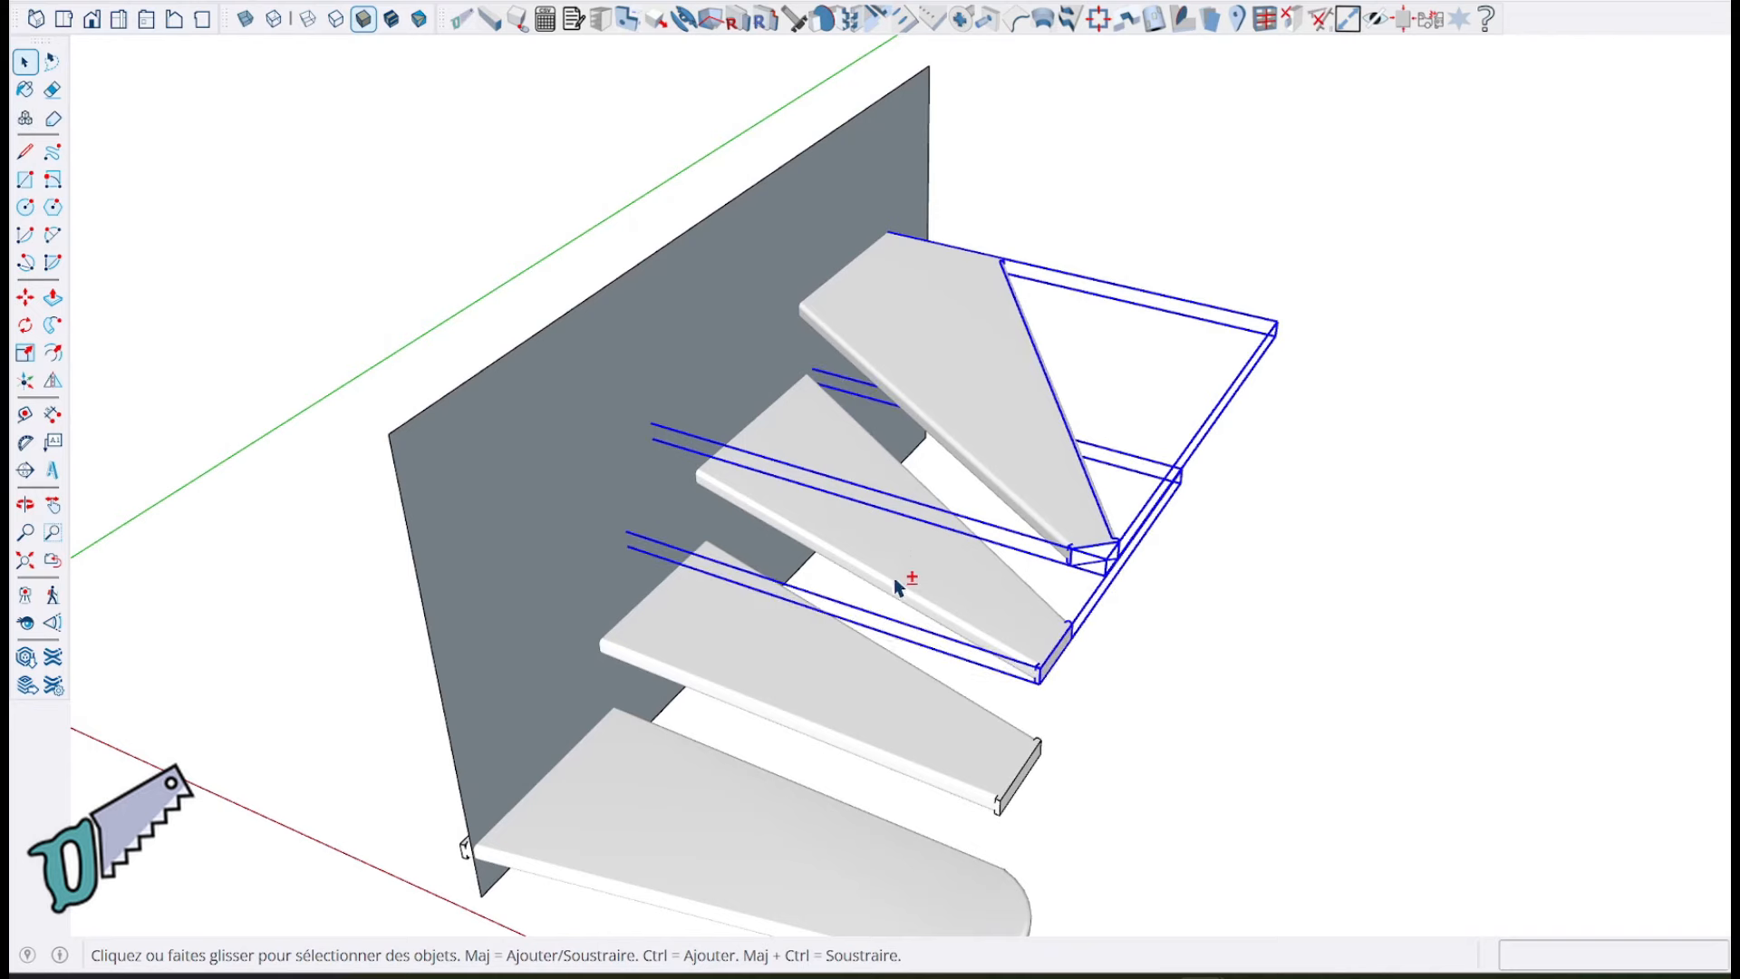
left_click(893, 688, "shift")
left_click(785, 906, "shift")
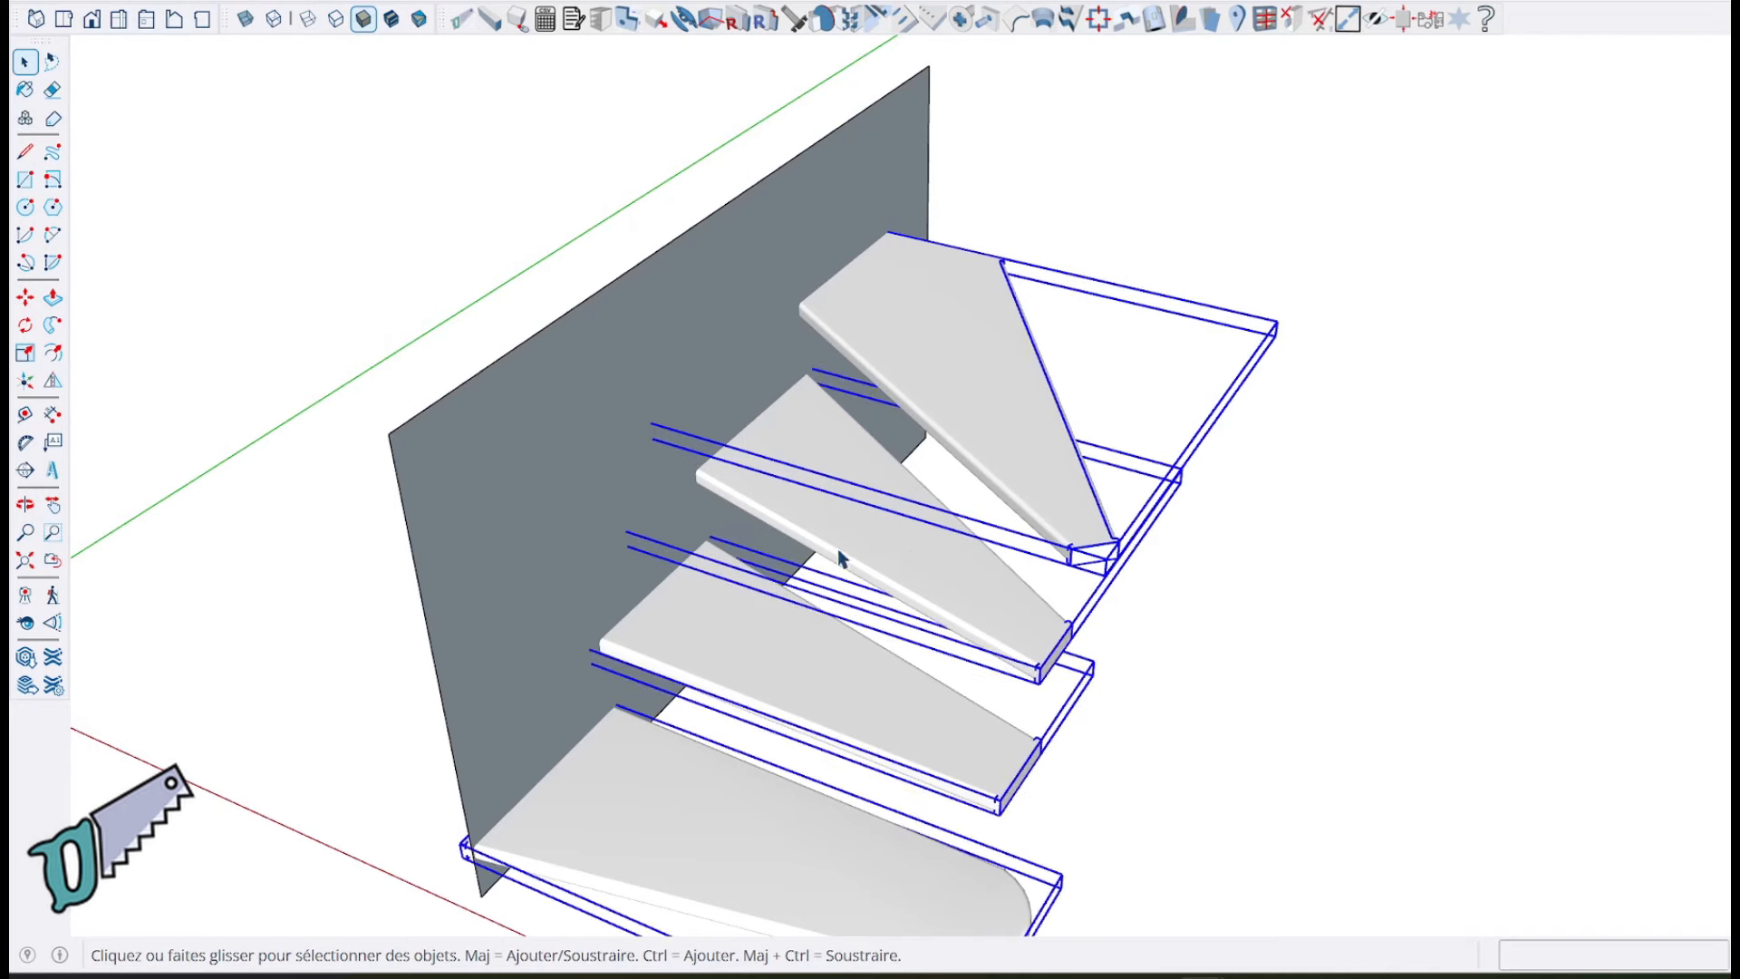
middle_click_drag(738, 426, 665, 350)
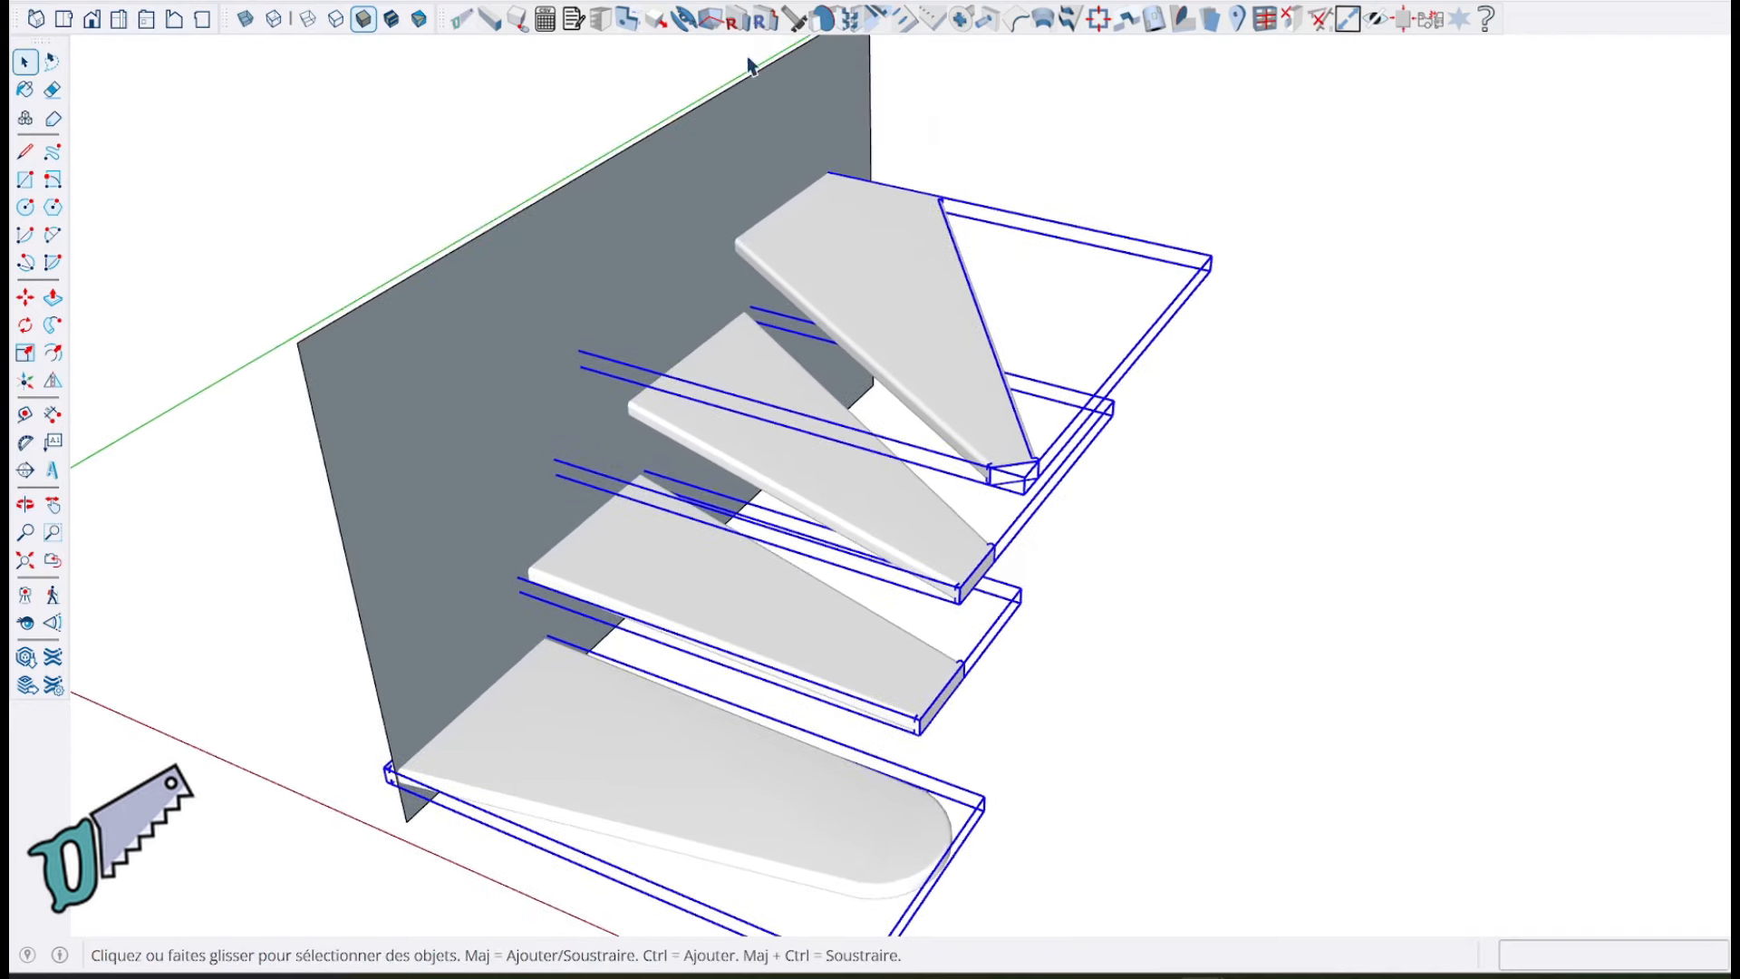
left_click(827, 20)
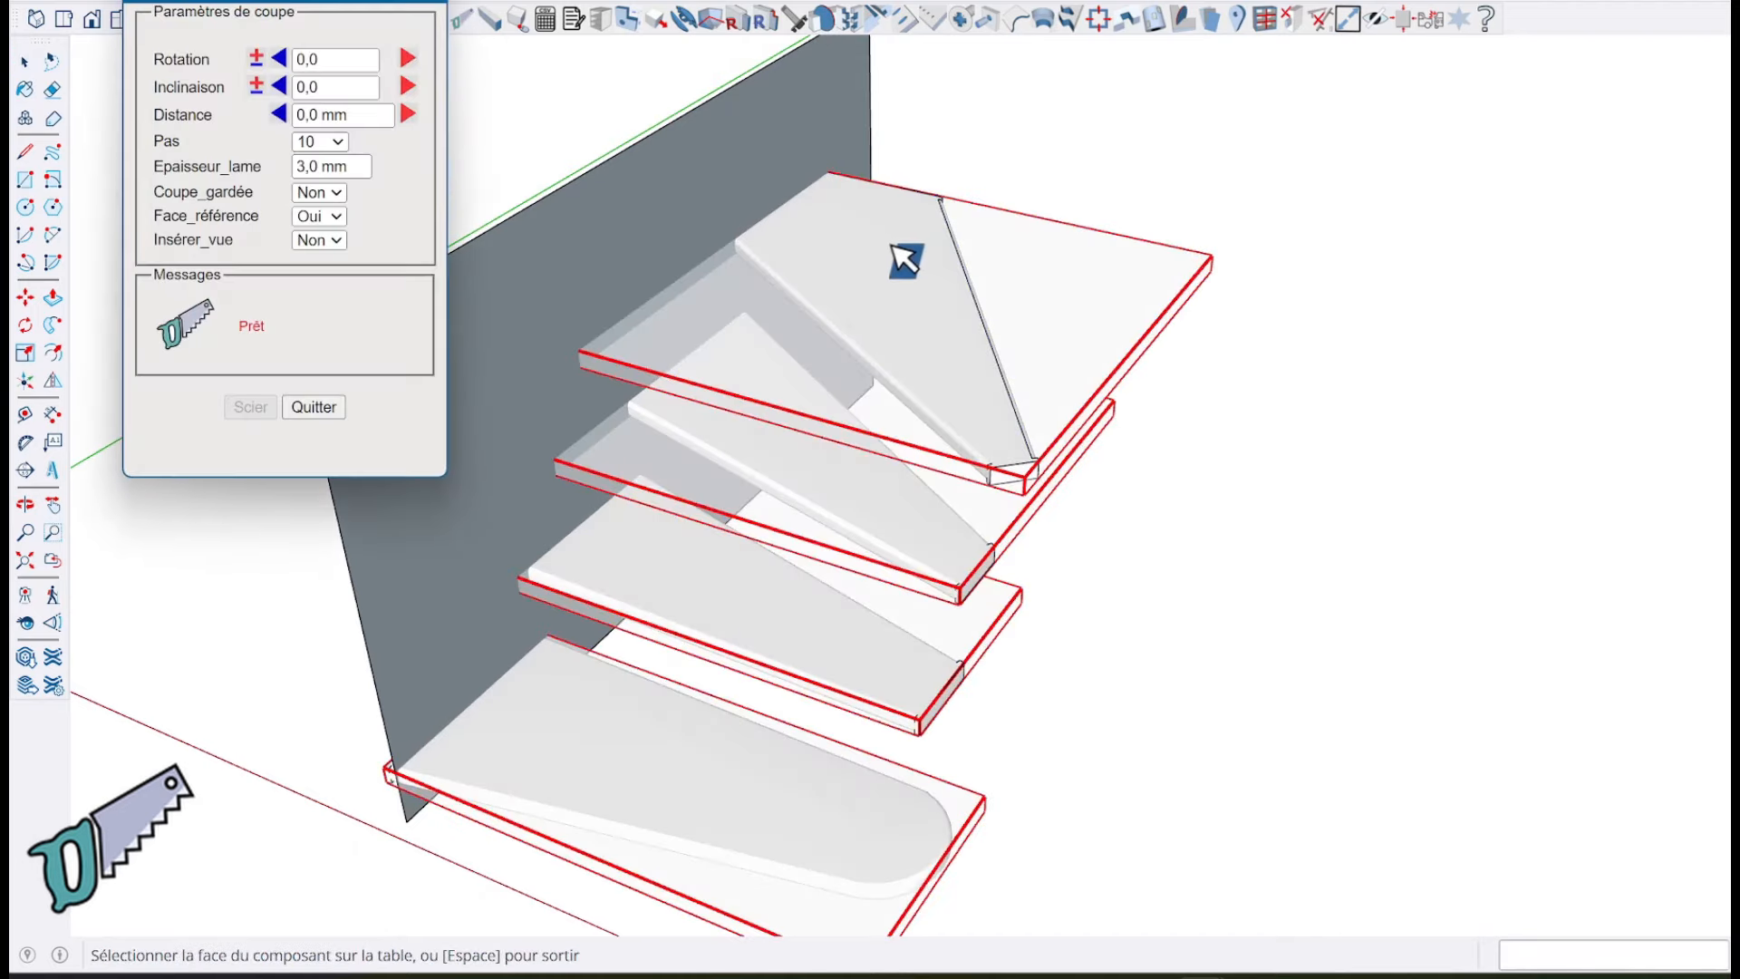
scroll(903, 252, "up", 3)
scroll(870, 150, "up", 3)
left_click(868, 147)
scroll(815, 140, "up", 2)
scroll(789, 137, "up", 1)
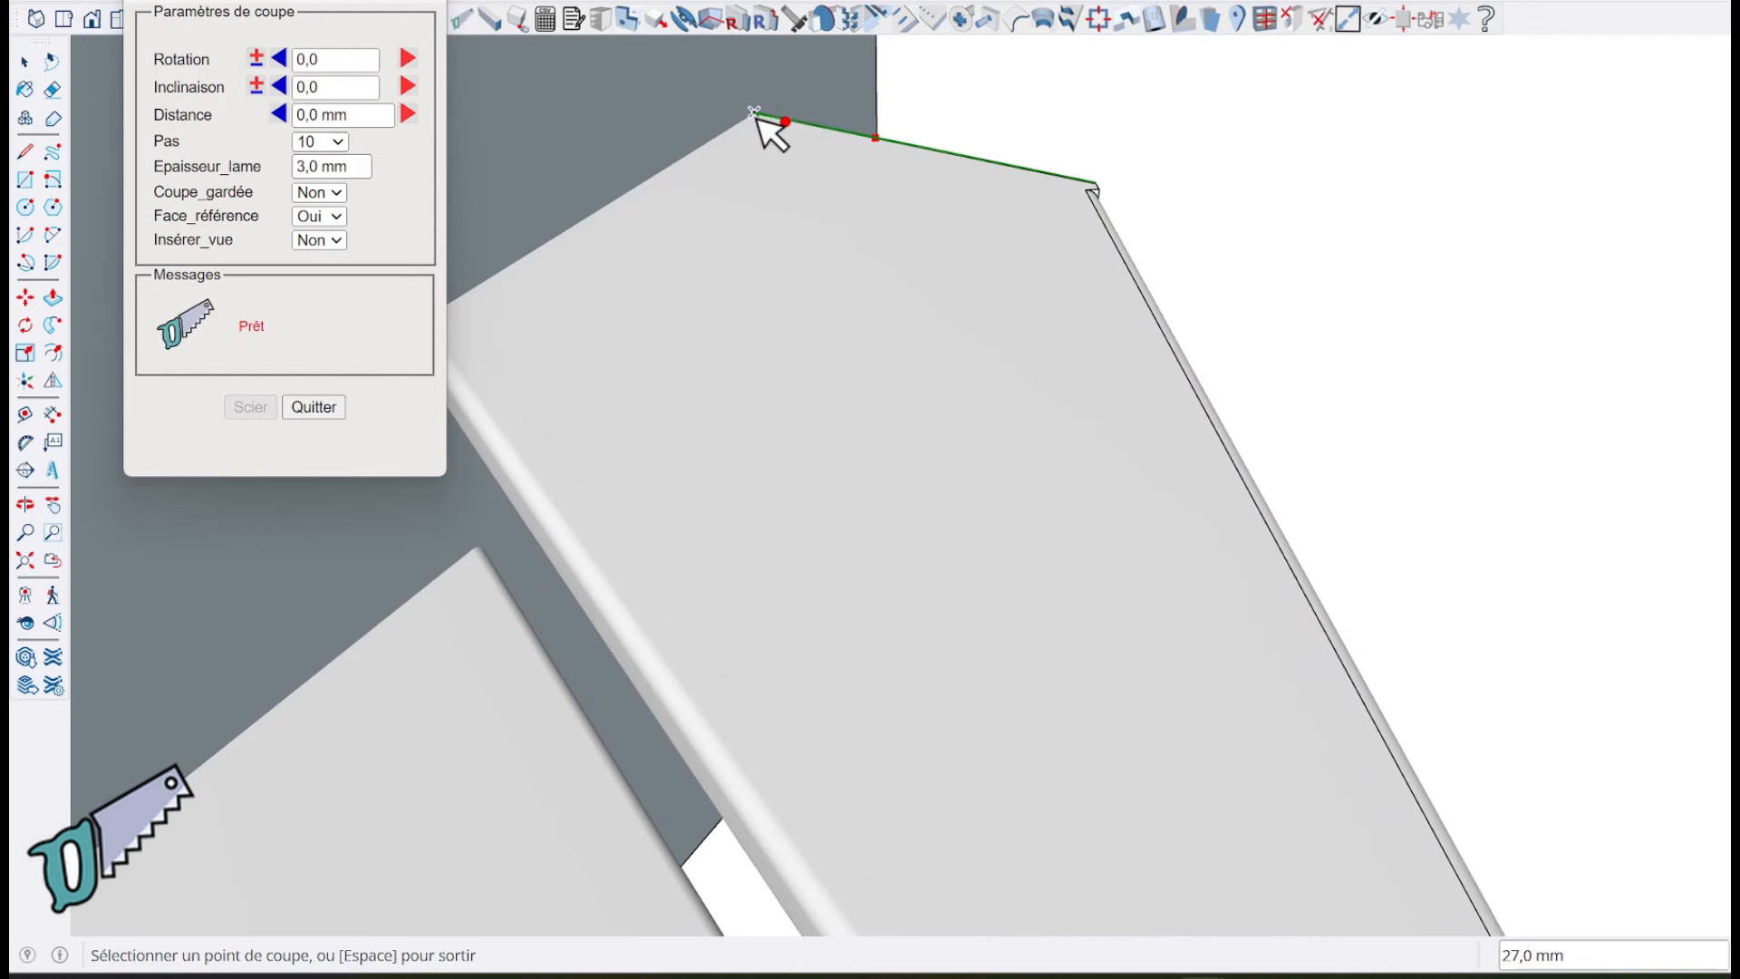
left_click(755, 118)
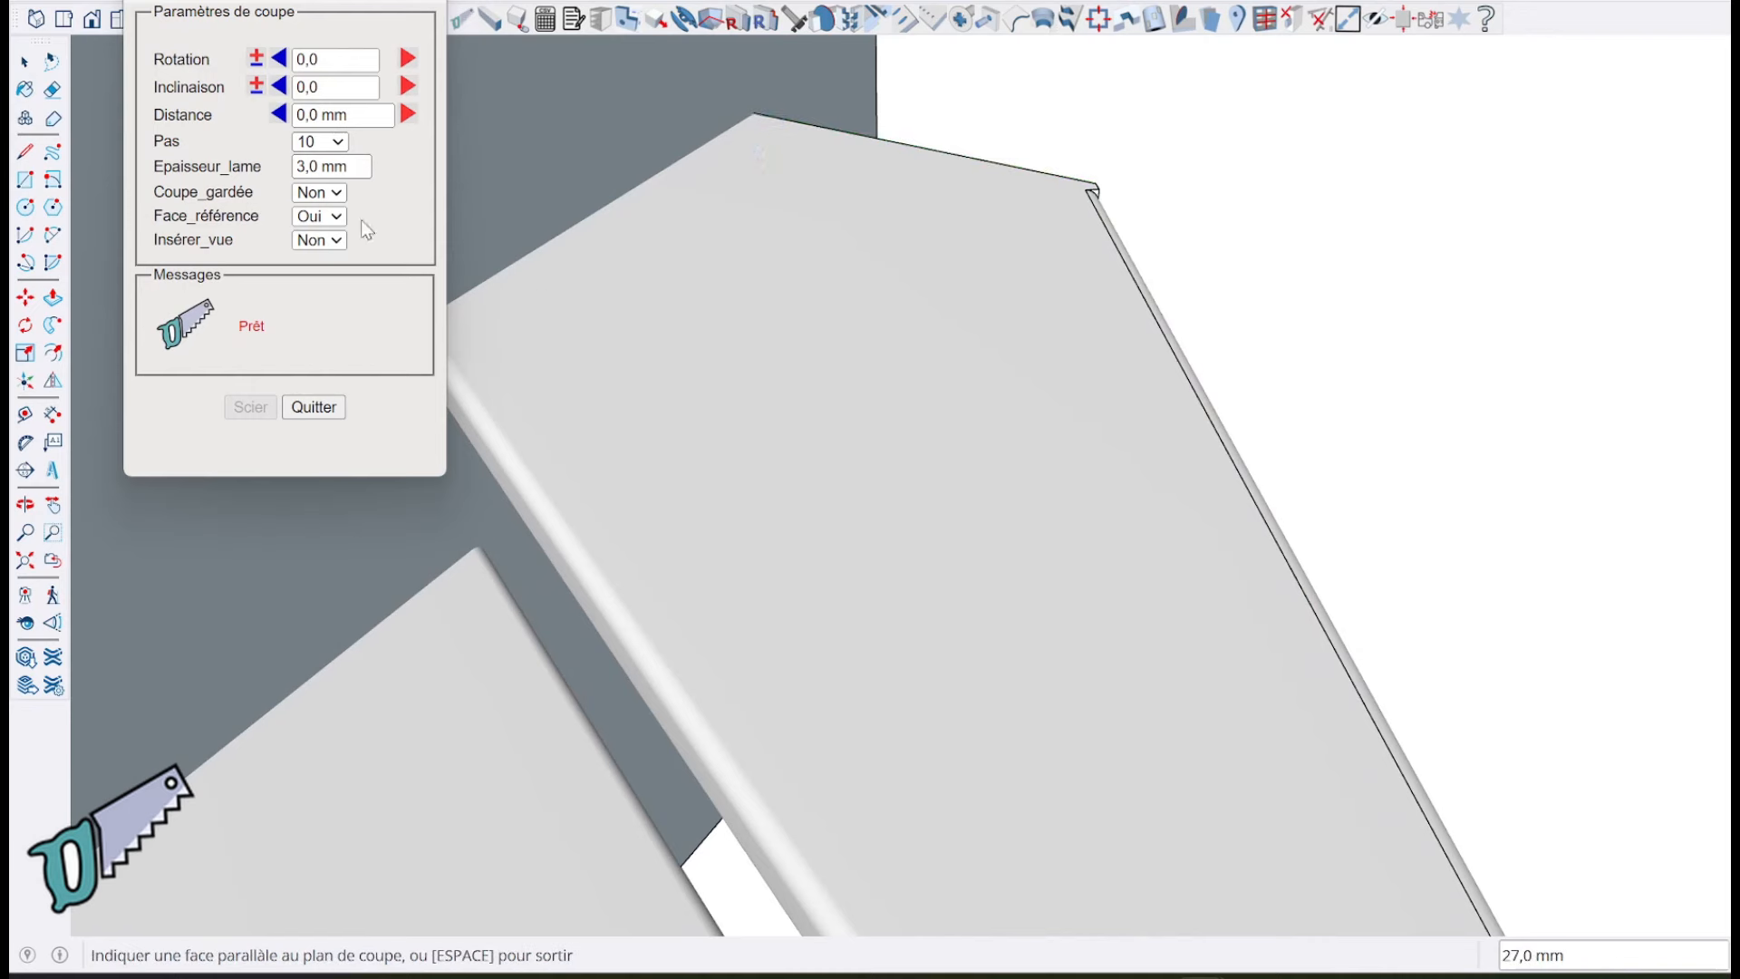
left_click(562, 145)
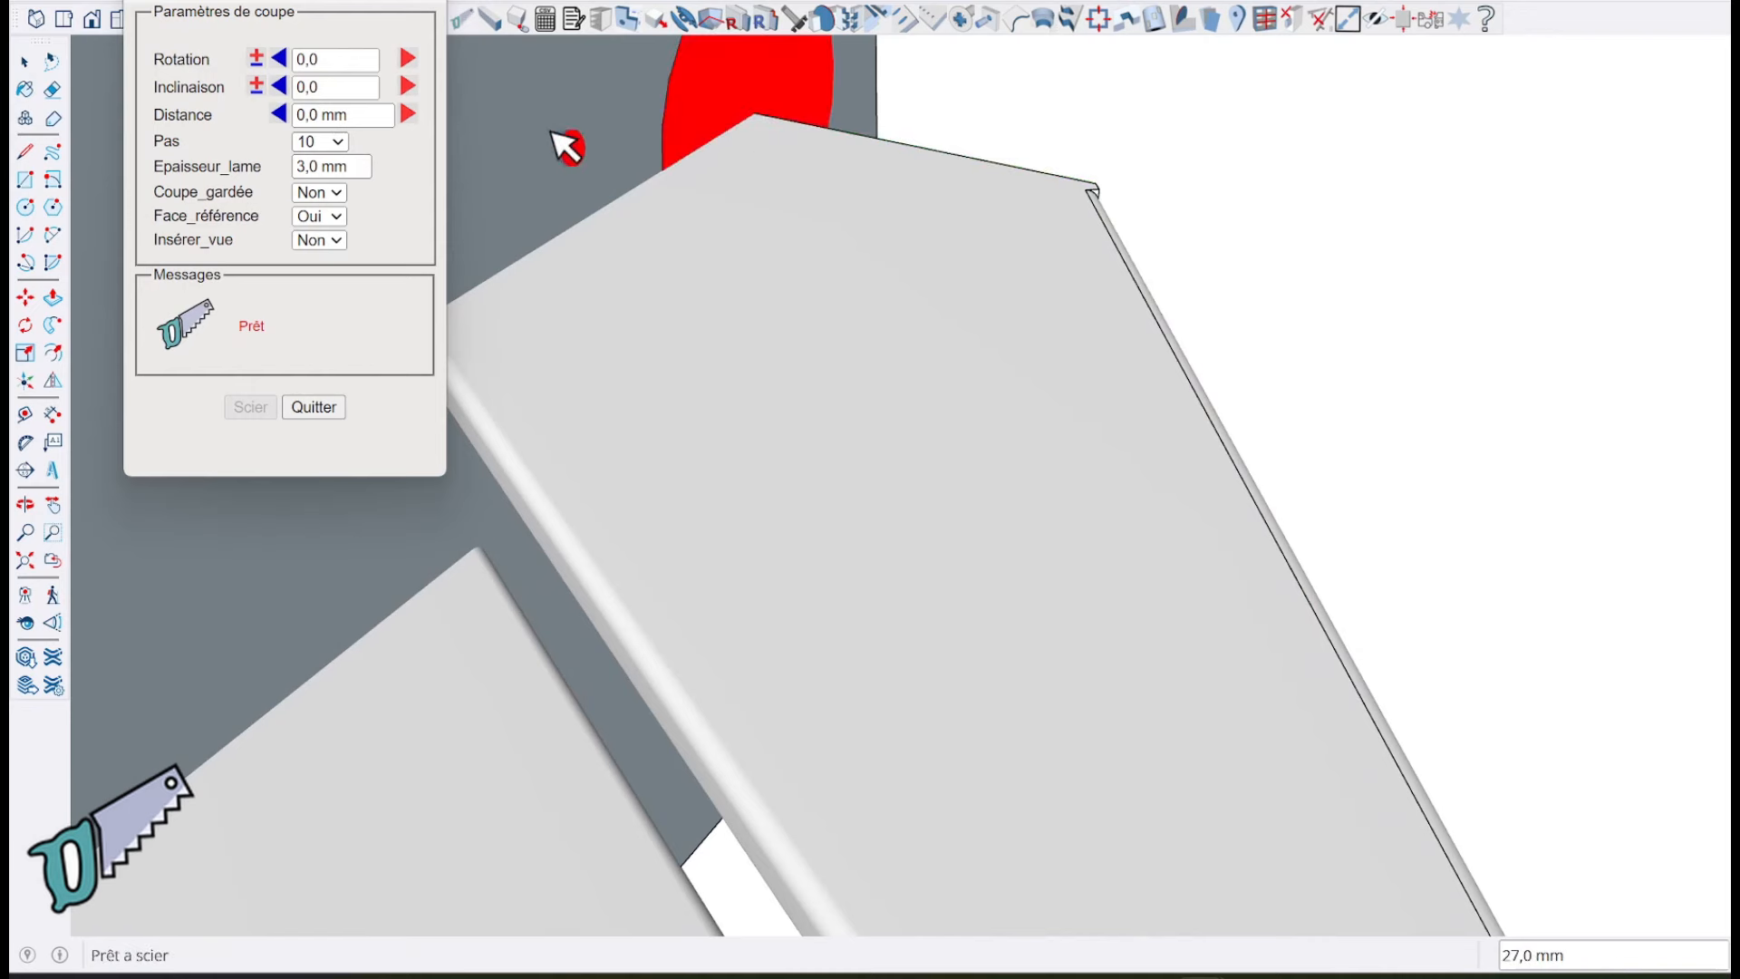
left_click(249, 407)
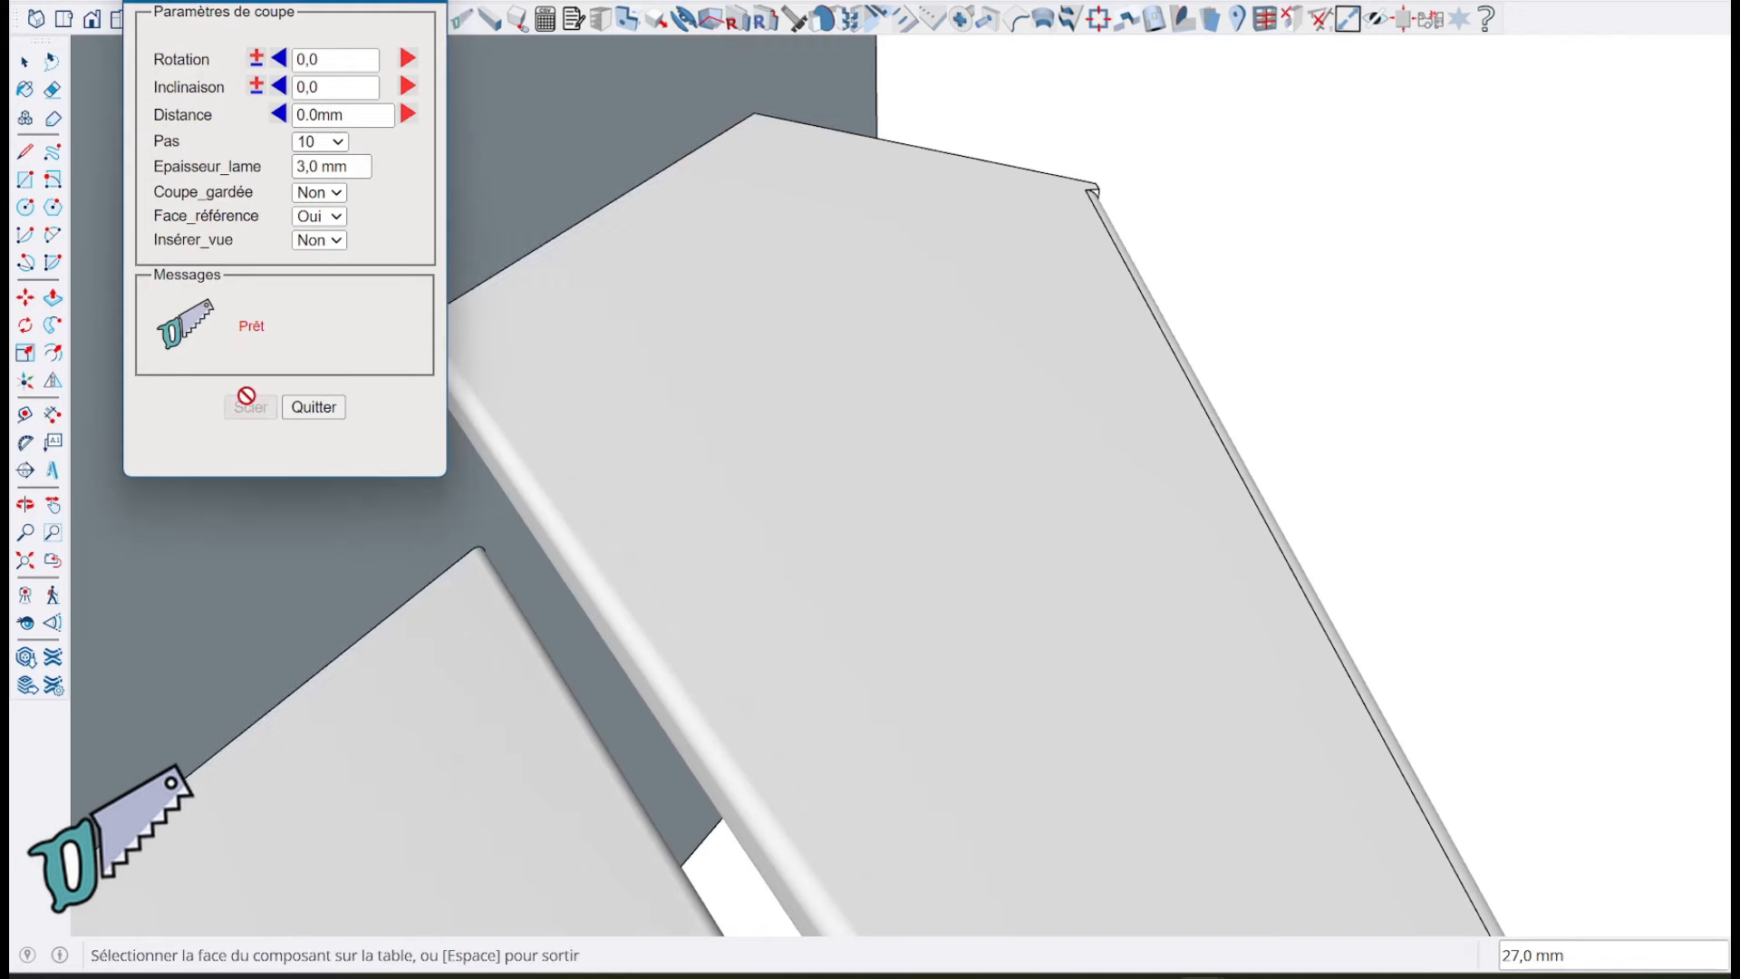
left_click(311, 408)
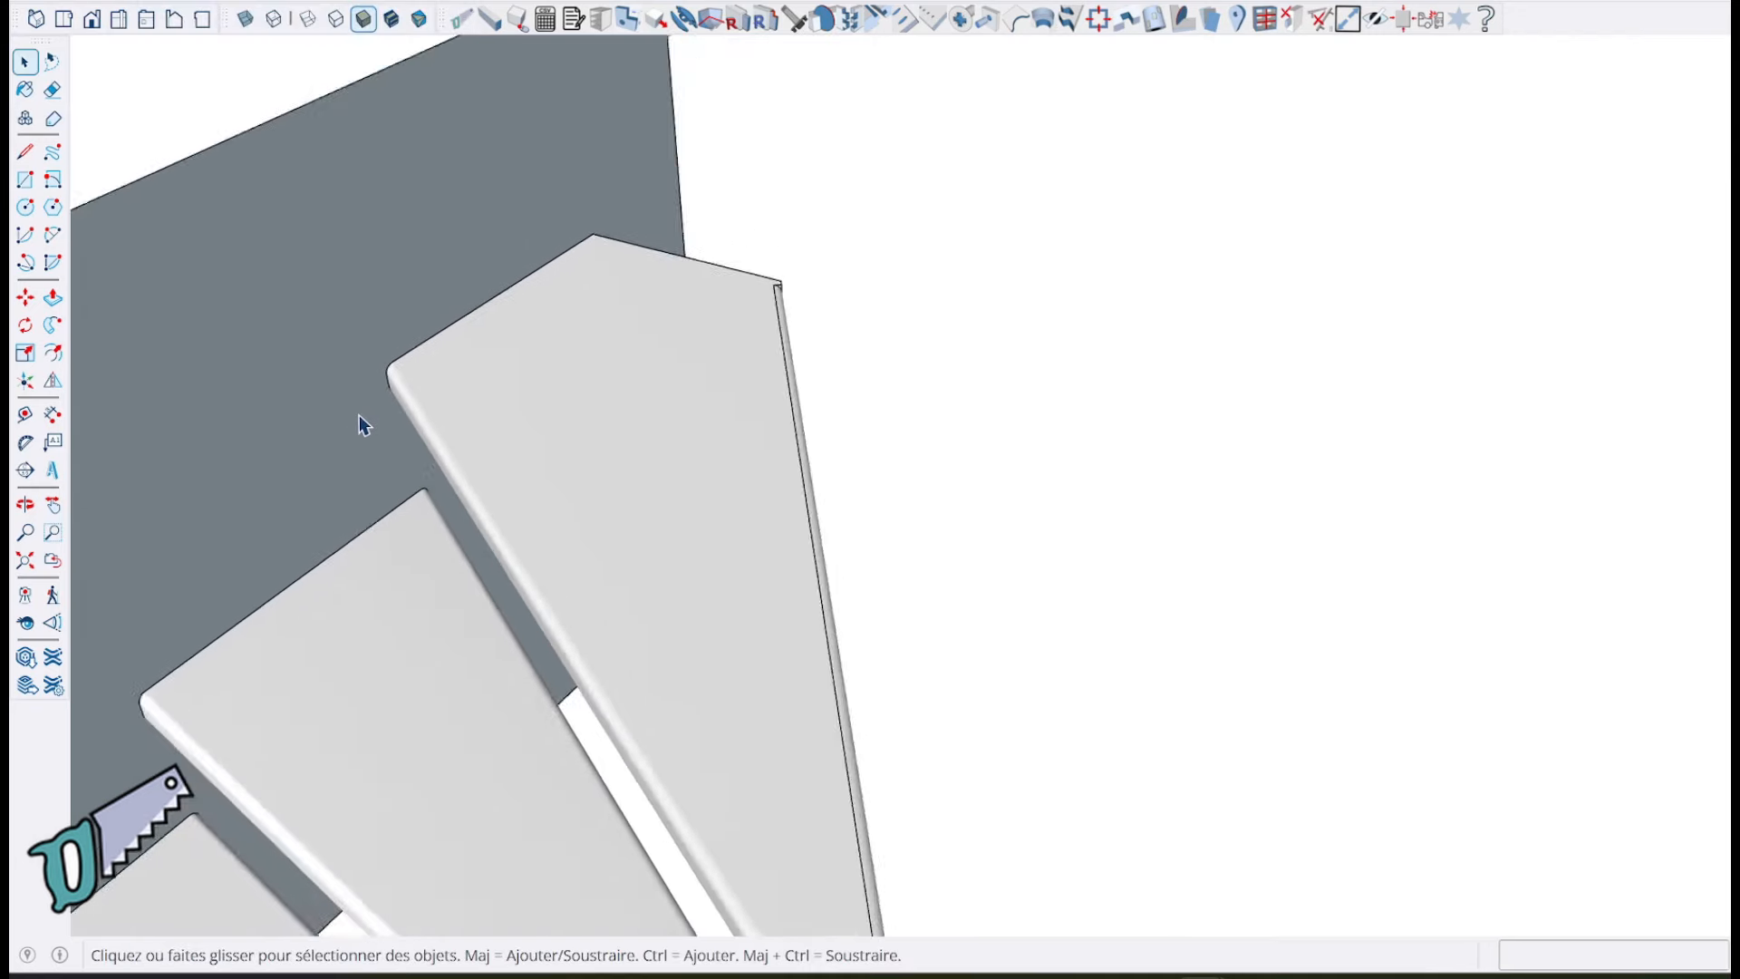
Step: Delete the dark wall plane and inspect the sawn ends of the four treads
left_click(331, 402)
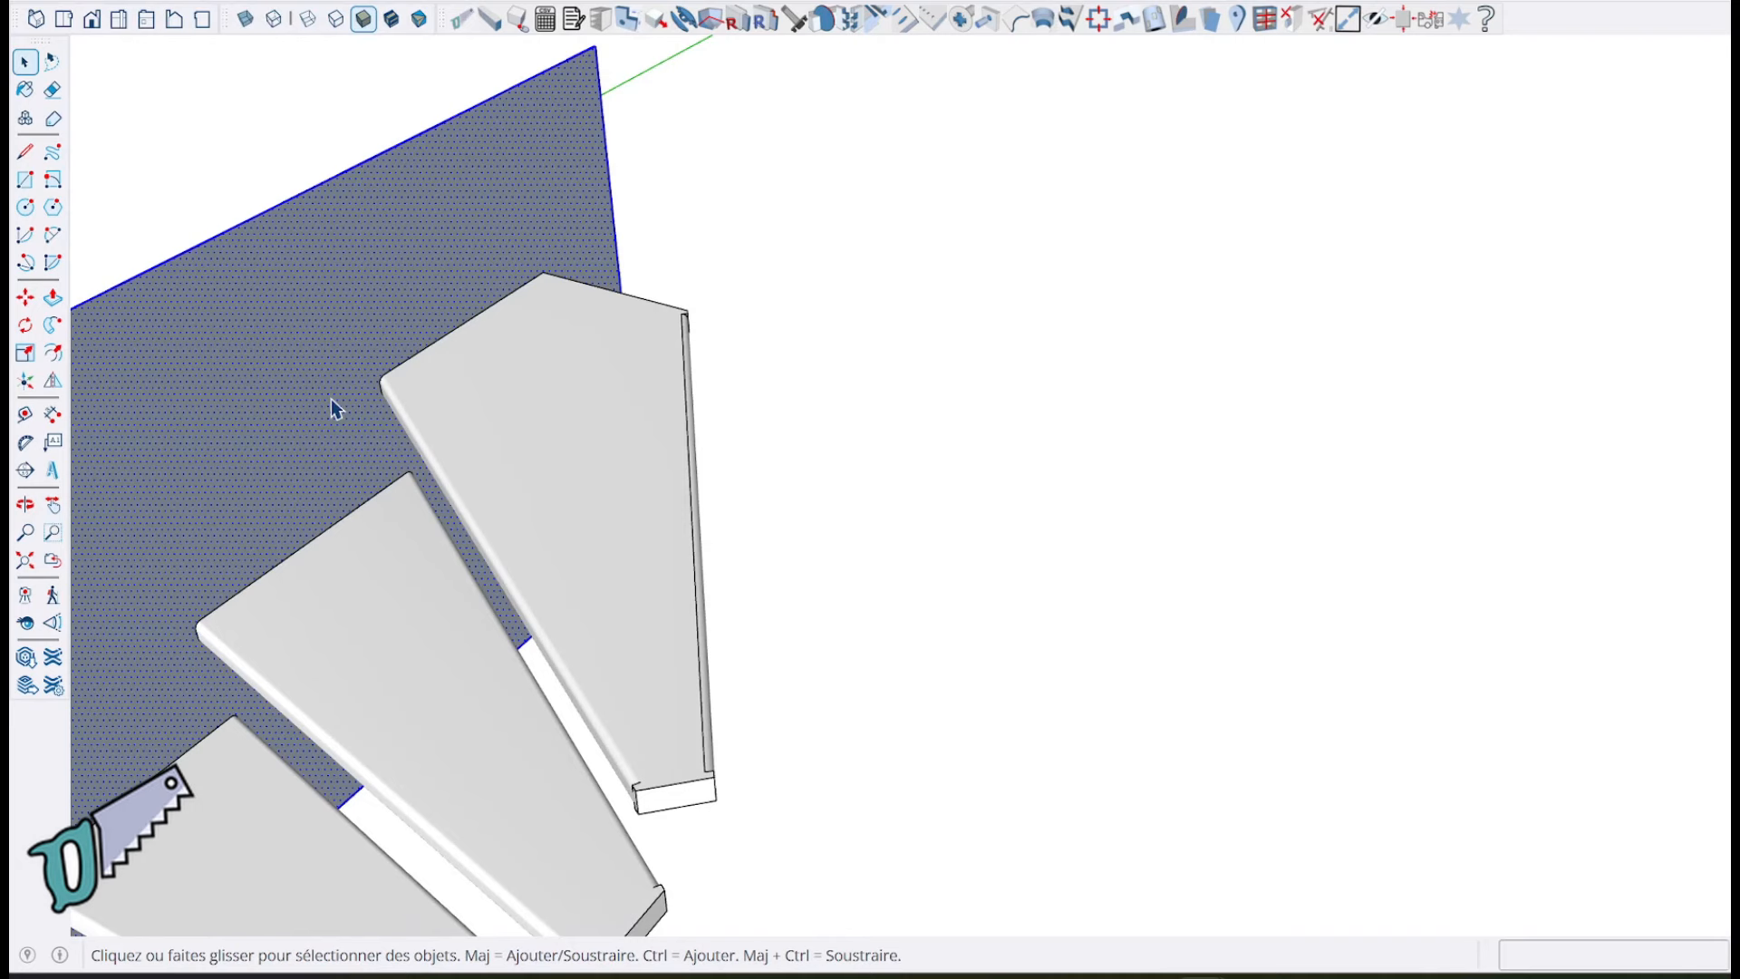
key("Delete")
scroll(330, 401, "down", 1)
middle_click_drag(261, 616, 1094, 399)
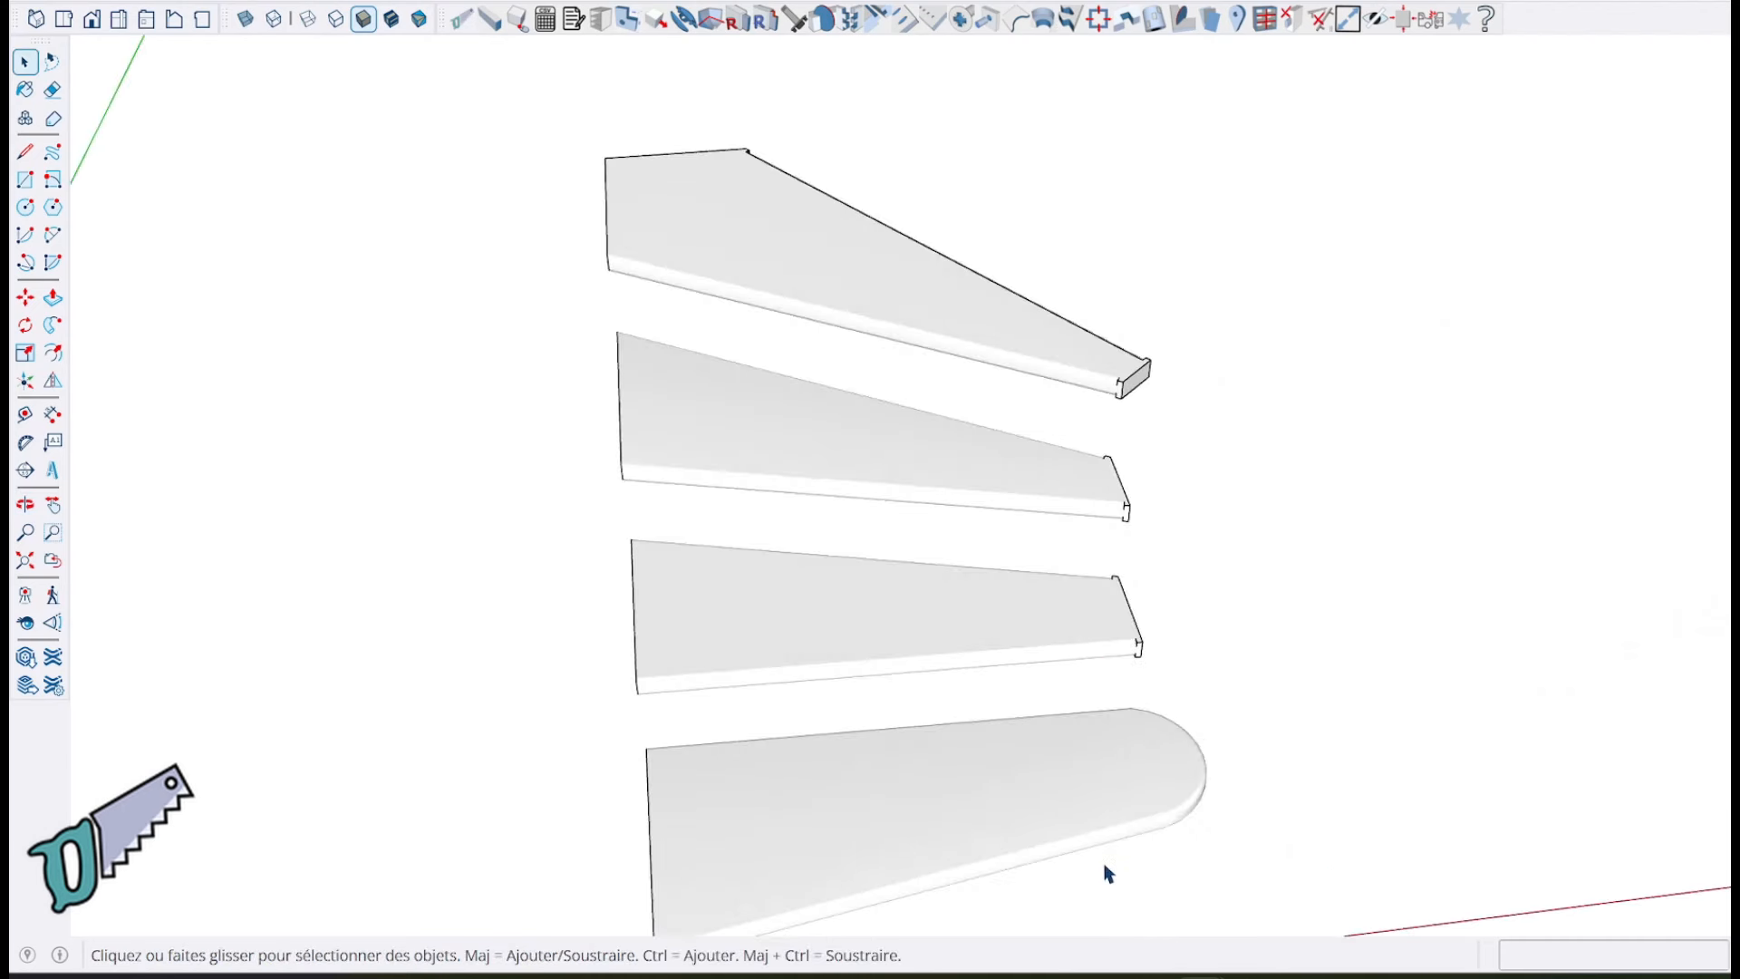
scroll(1476, 312, "down", 2)
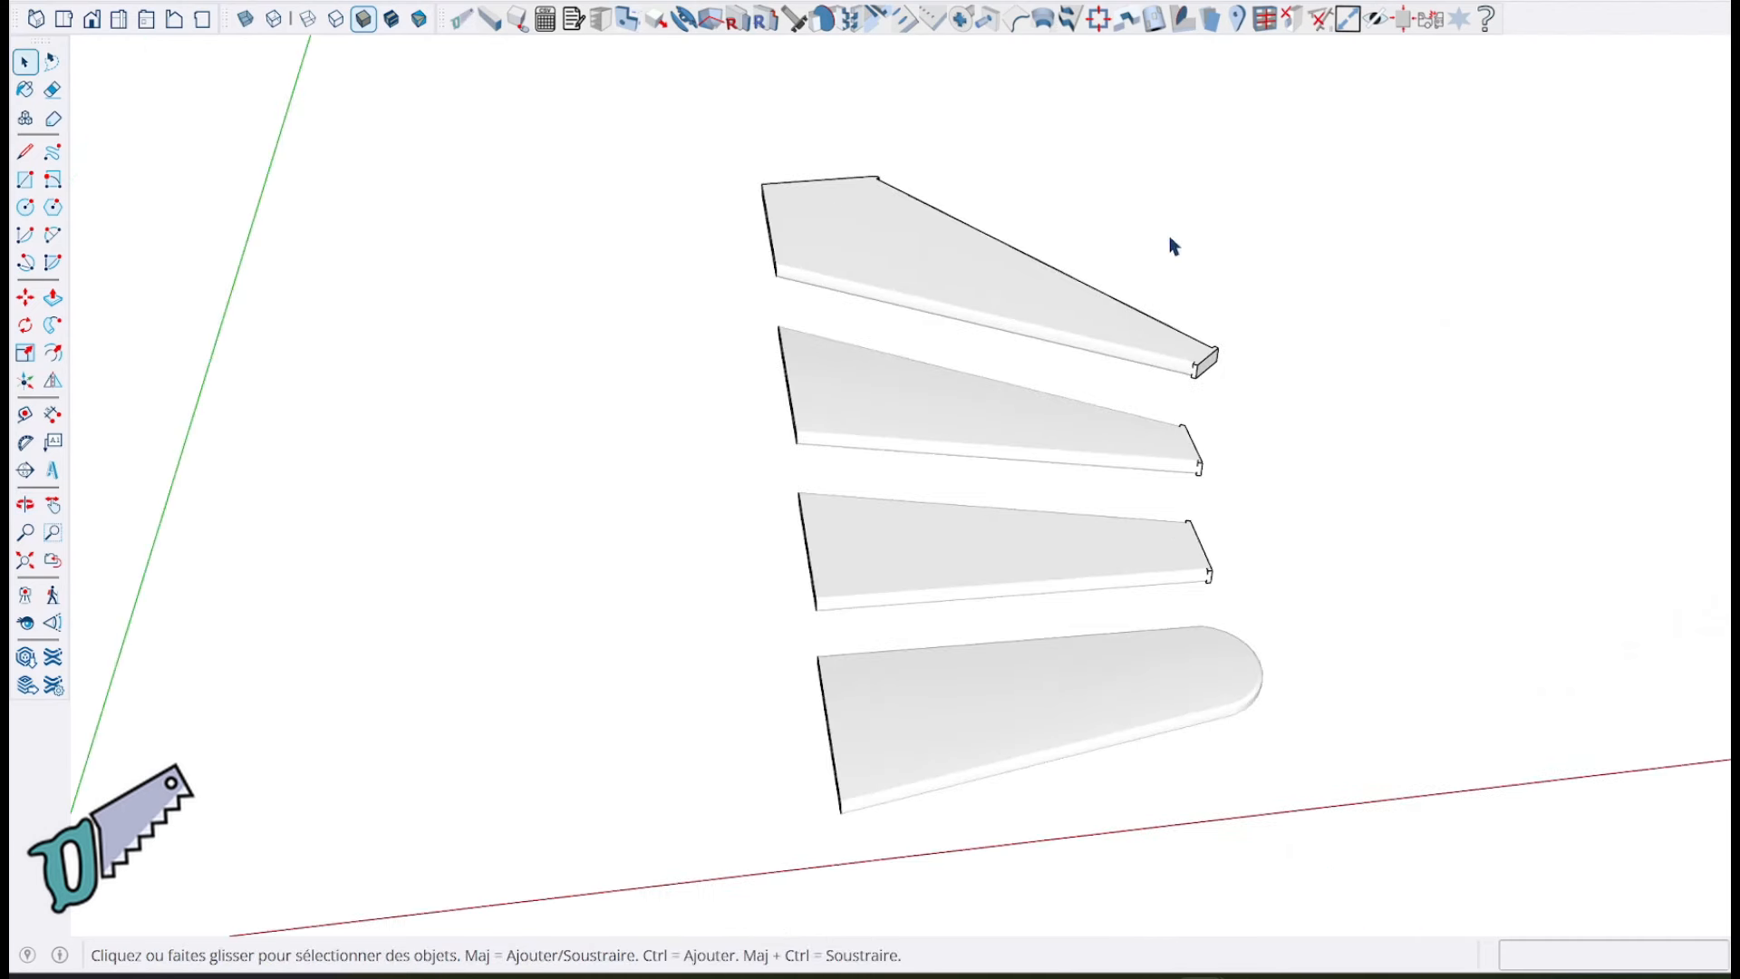
middle_click_drag(1174, 270, 1052, 532)
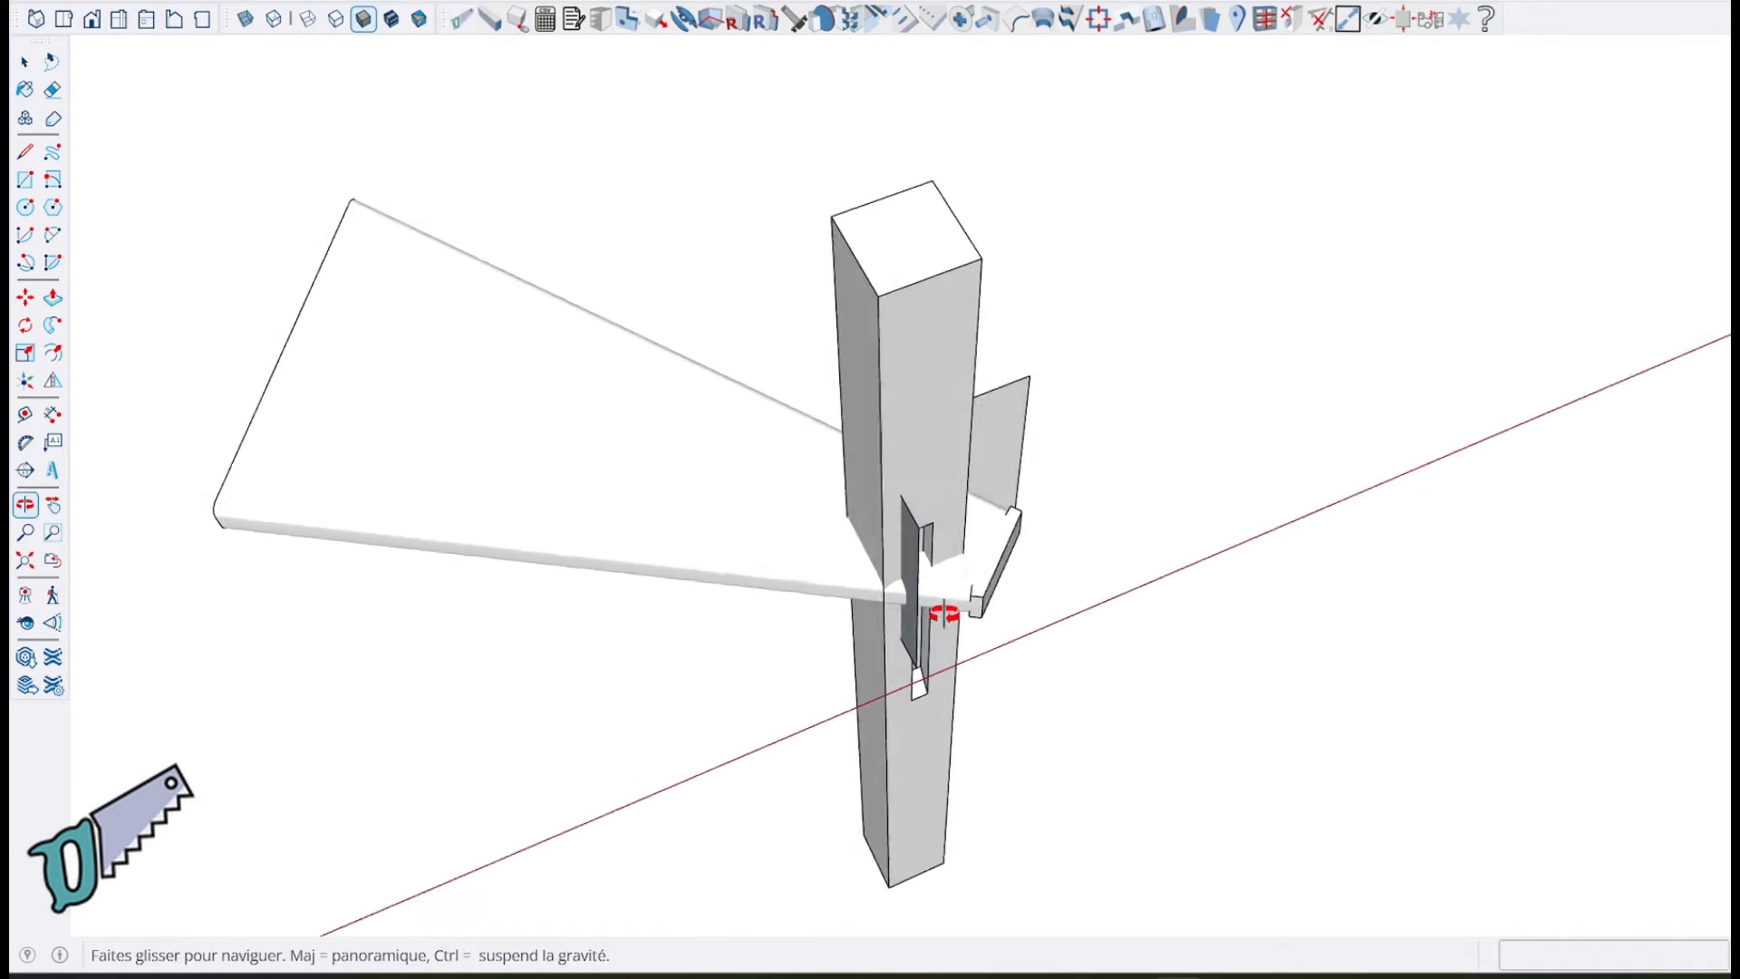
Step: Inspect the tread's joint with the newel post from several sides and hide the post
middle_click_drag(943, 614, 1018, 601)
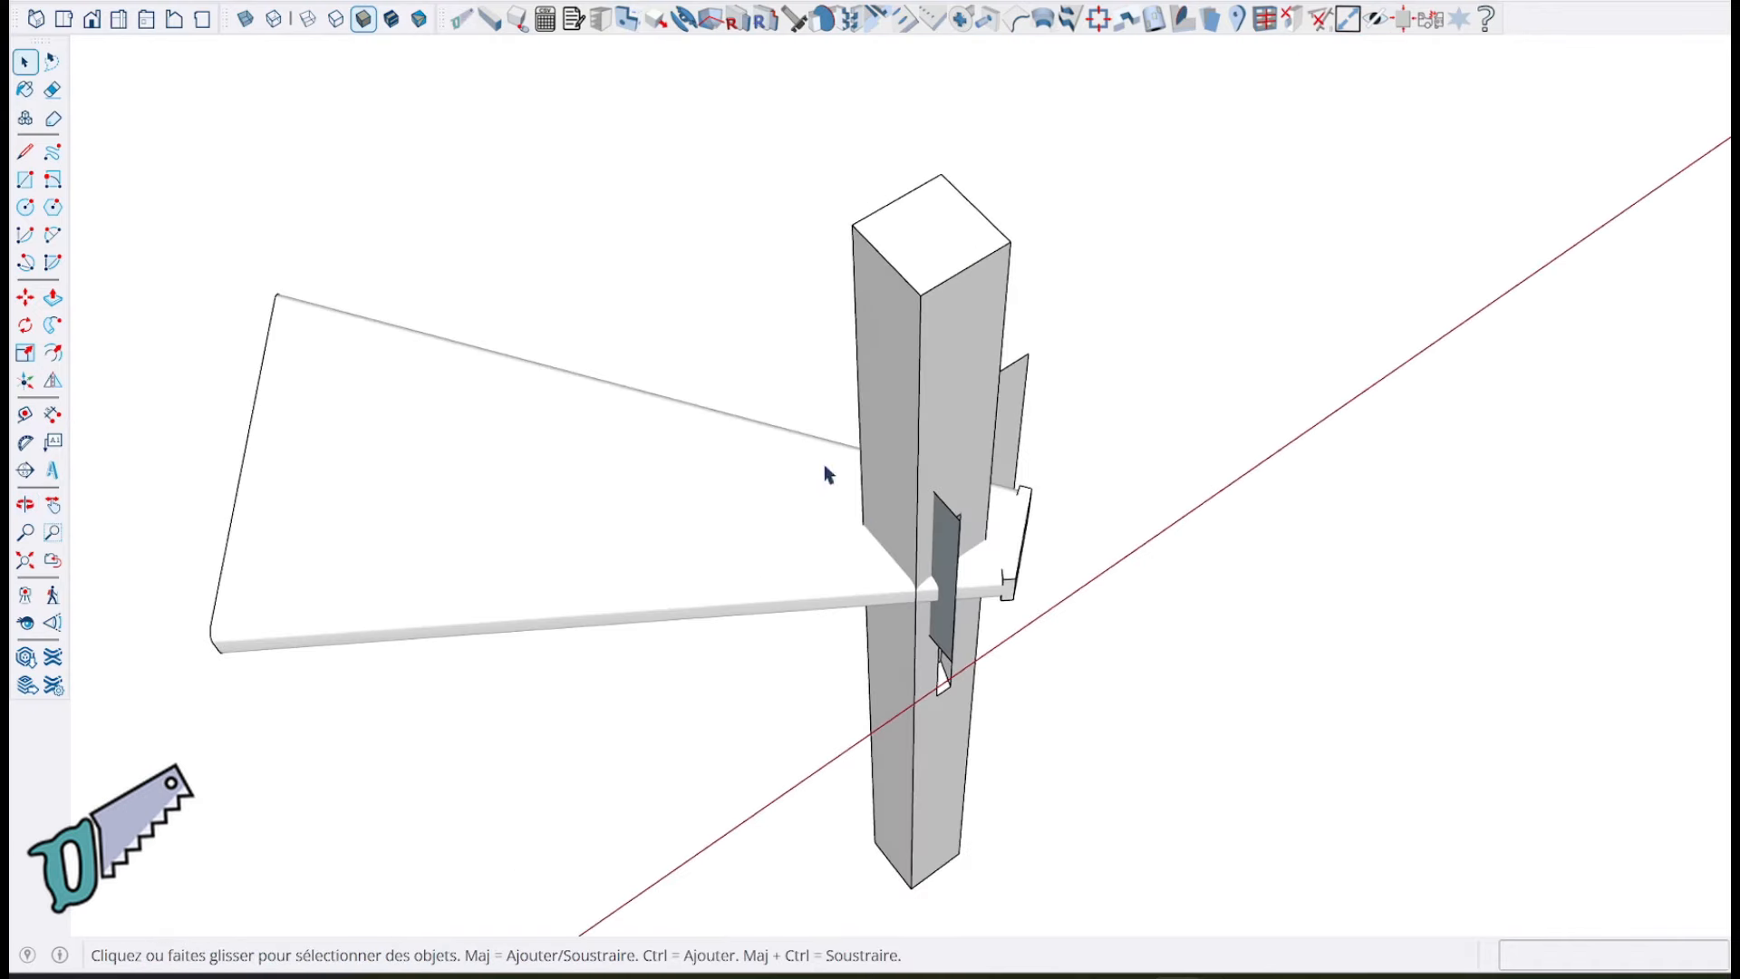
middle_click_drag(1172, 446, 914, 432)
middle_click_drag(842, 532, 886, 606)
middle_click_drag(1013, 466, 653, 472)
left_click(853, 321)
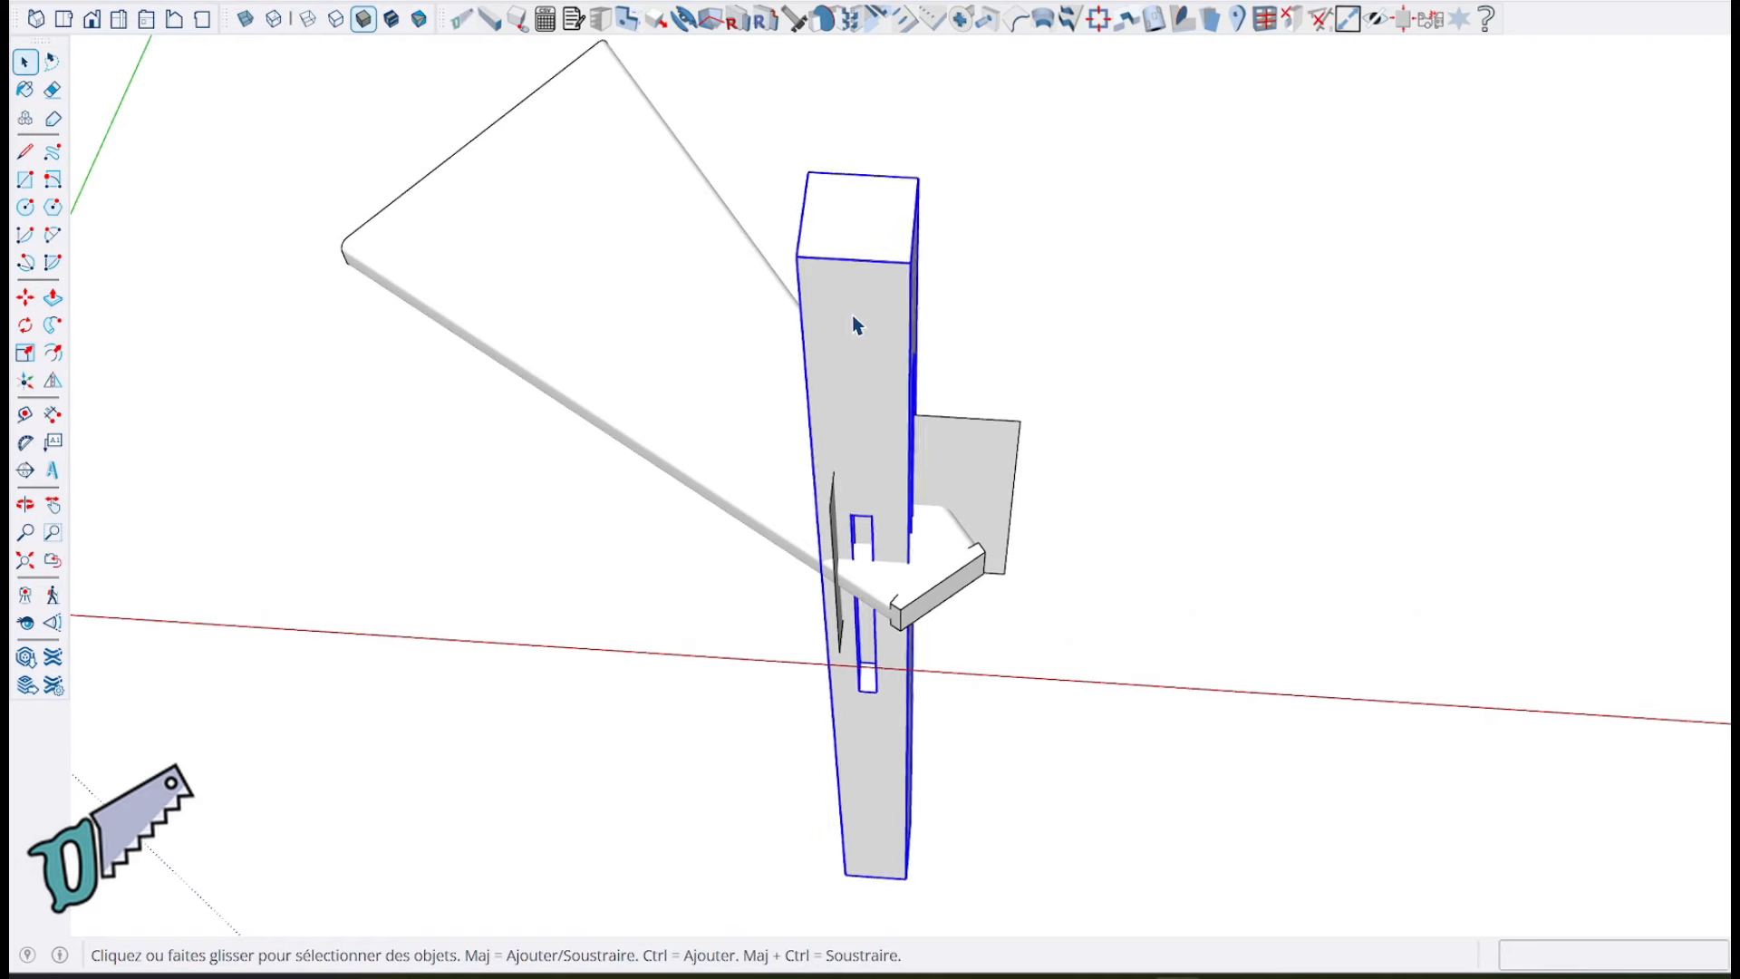
right_click(853, 324)
left_click(944, 25)
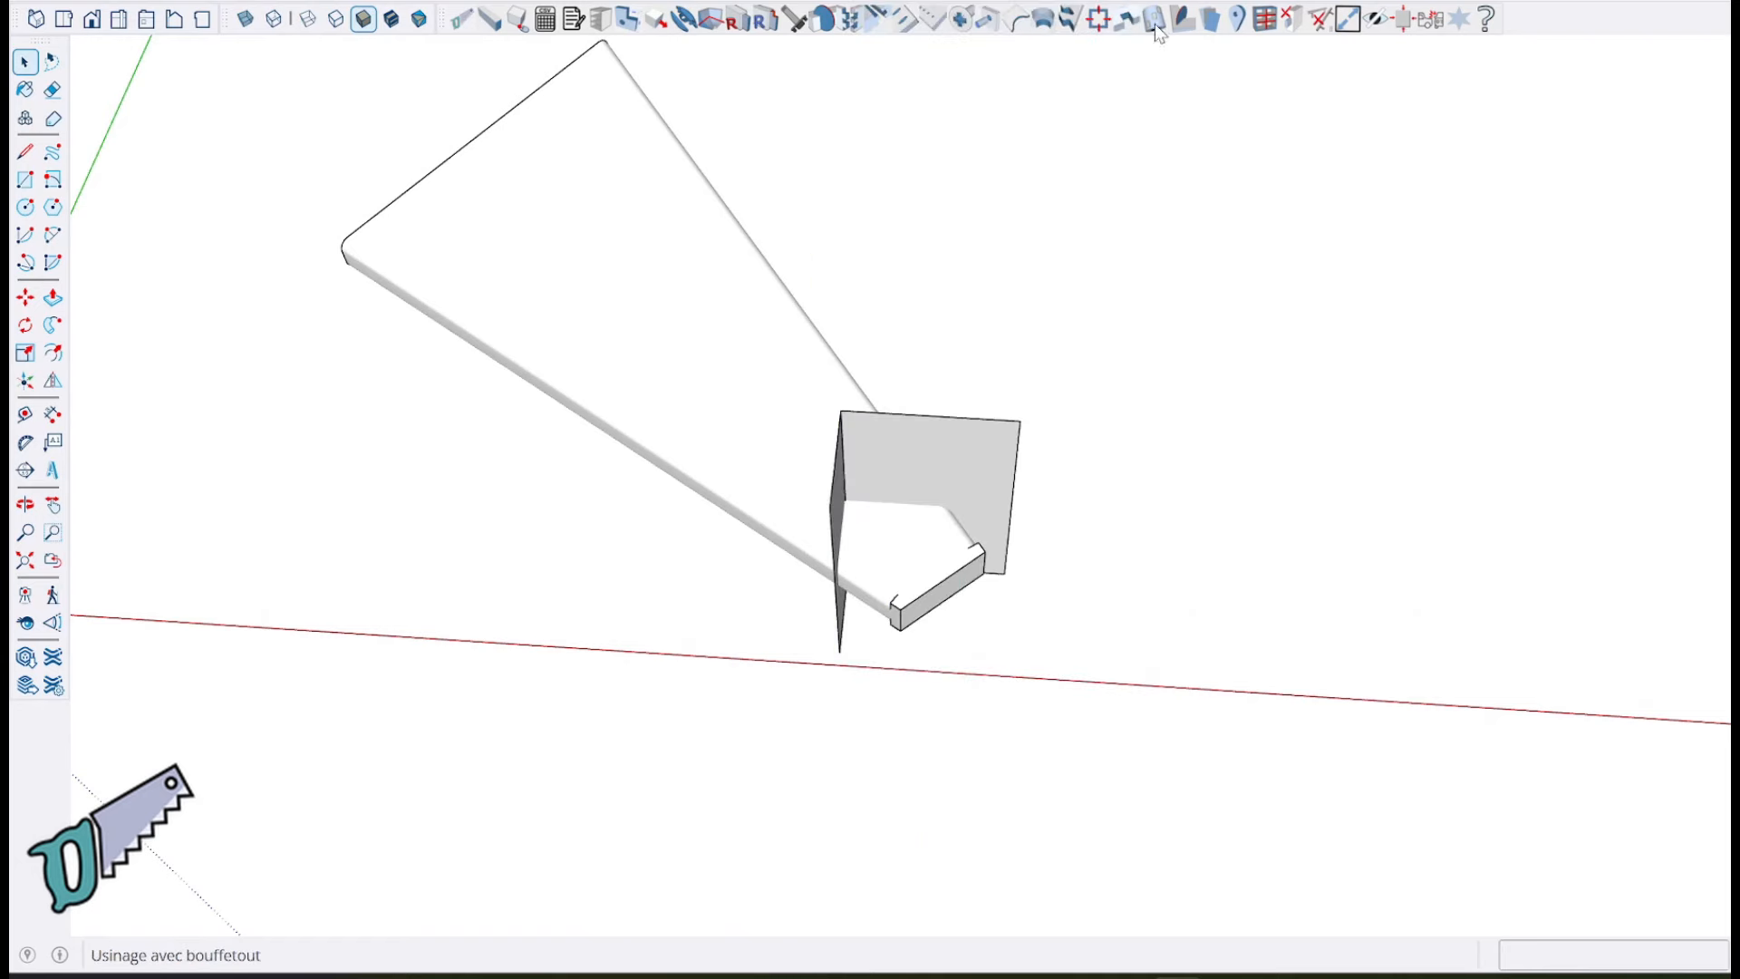
Step: Machine the end of the tread with the folded vertical surface group
left_click(1158, 30)
middle_click_drag(1111, 683, 894, 556)
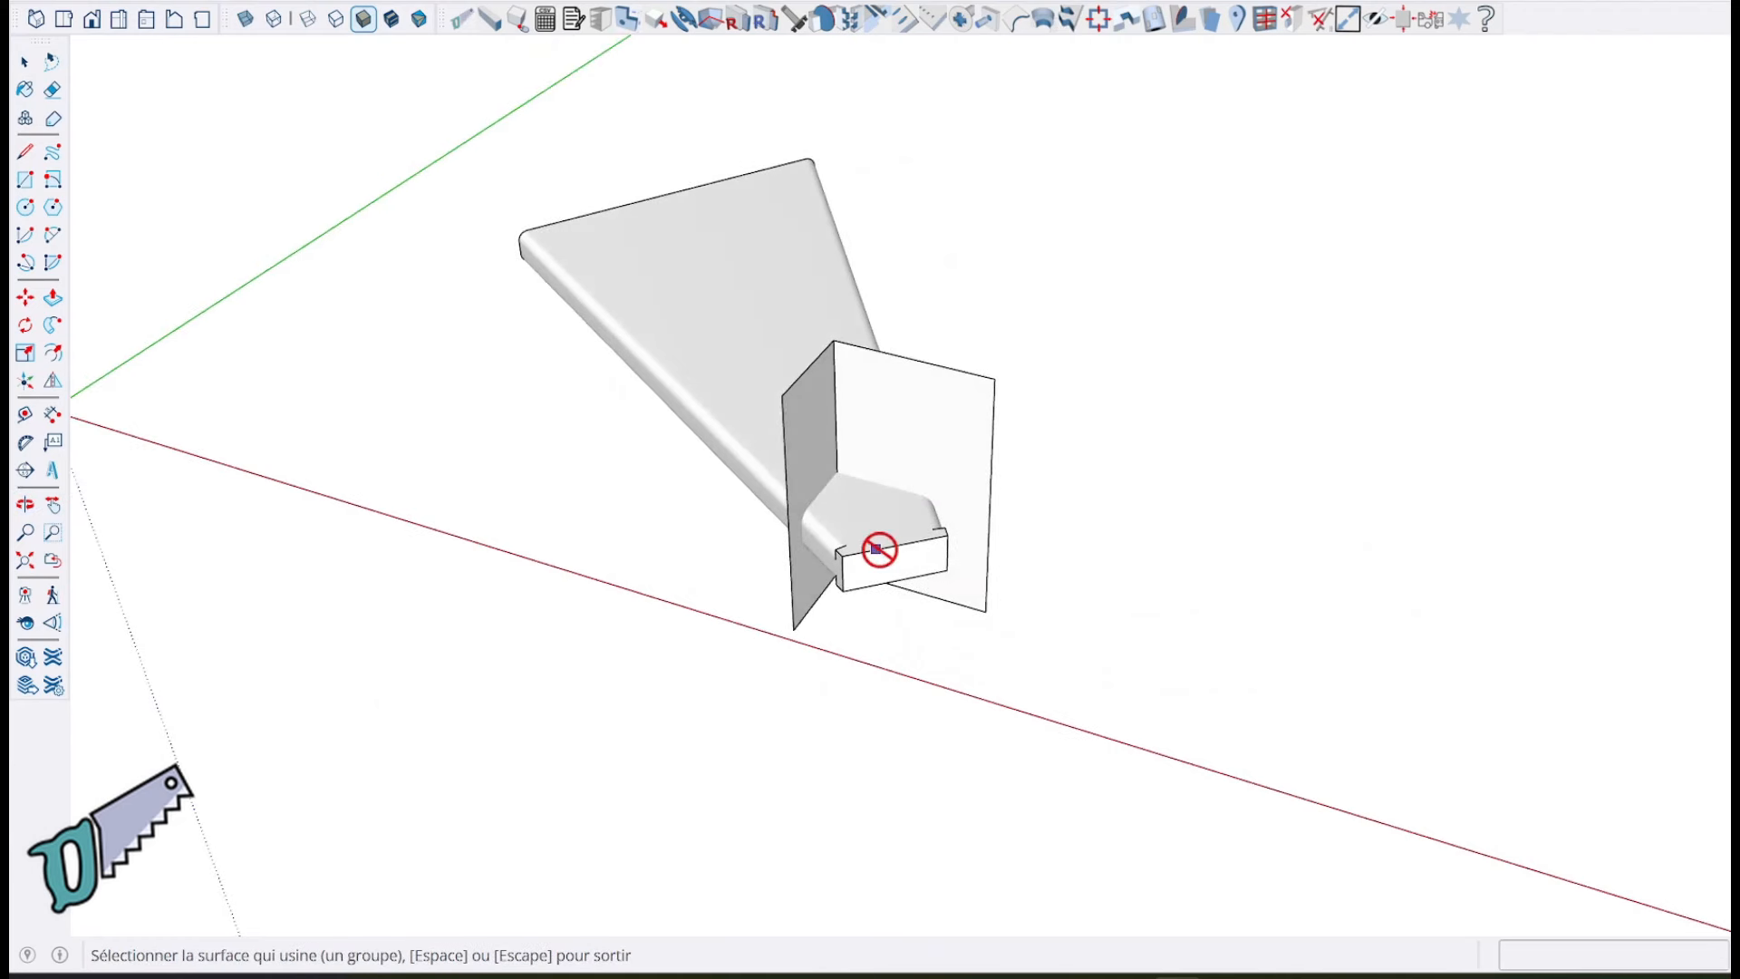
left_click(934, 446)
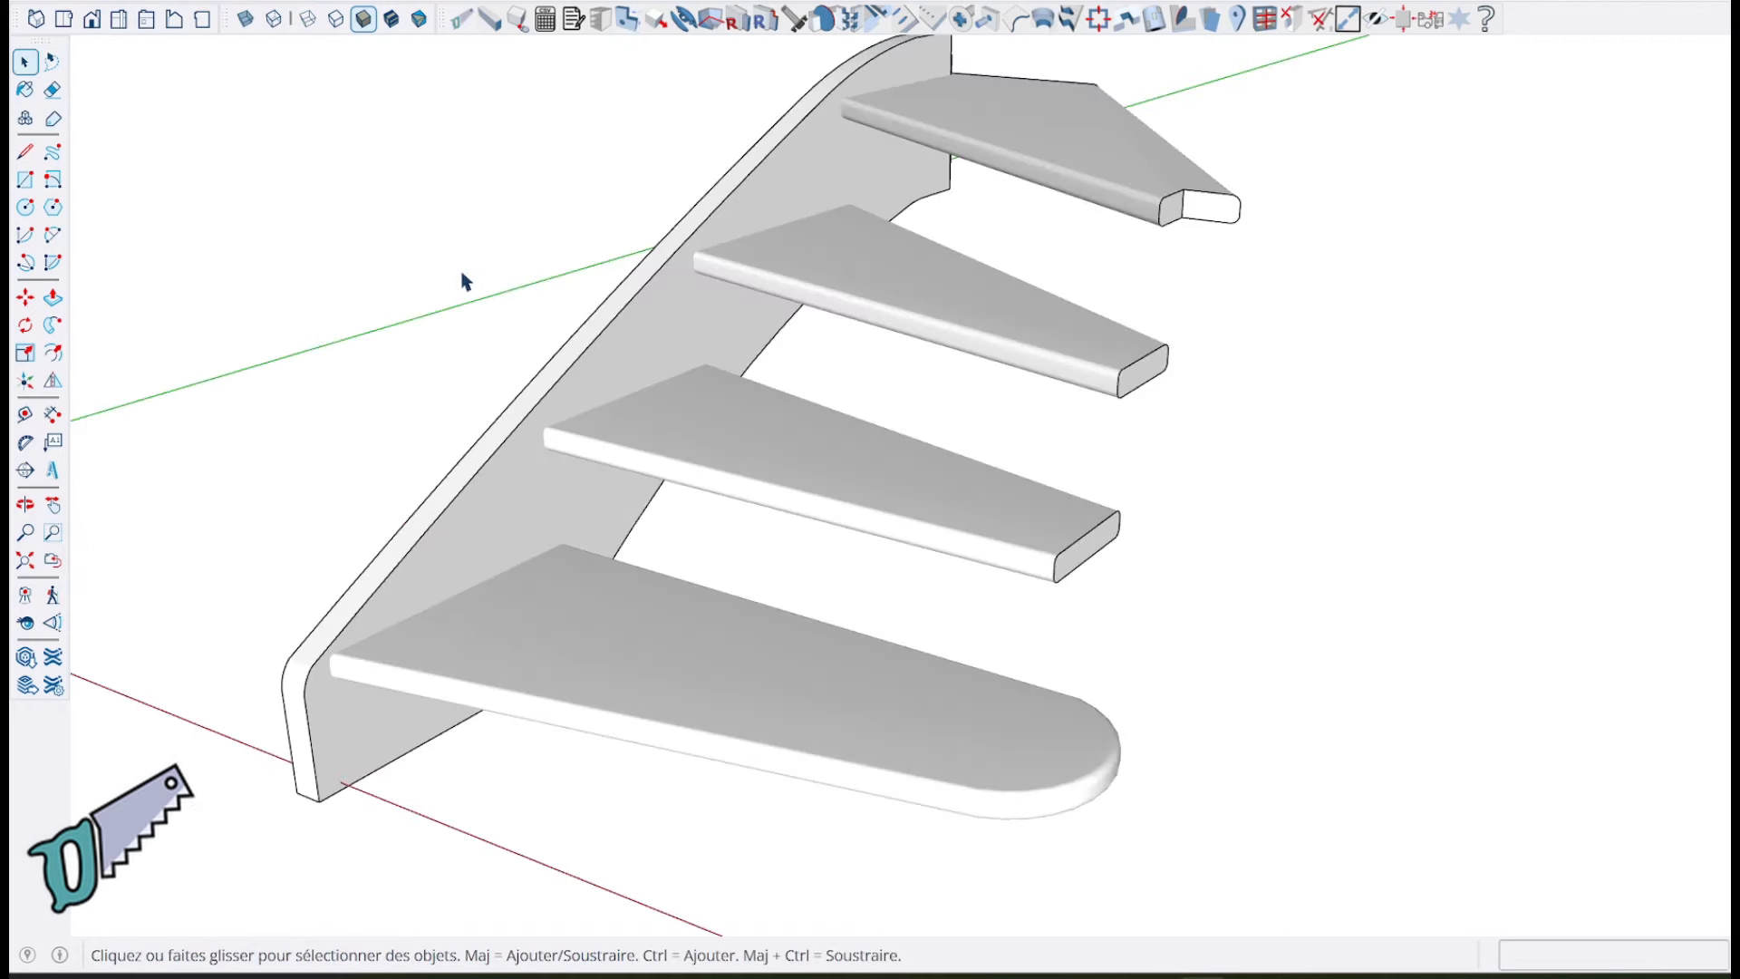
Step: Notch the wall stringer with each of the four treads, from the lowest to the uppermost
middle_click_drag(465, 281, 388, 205)
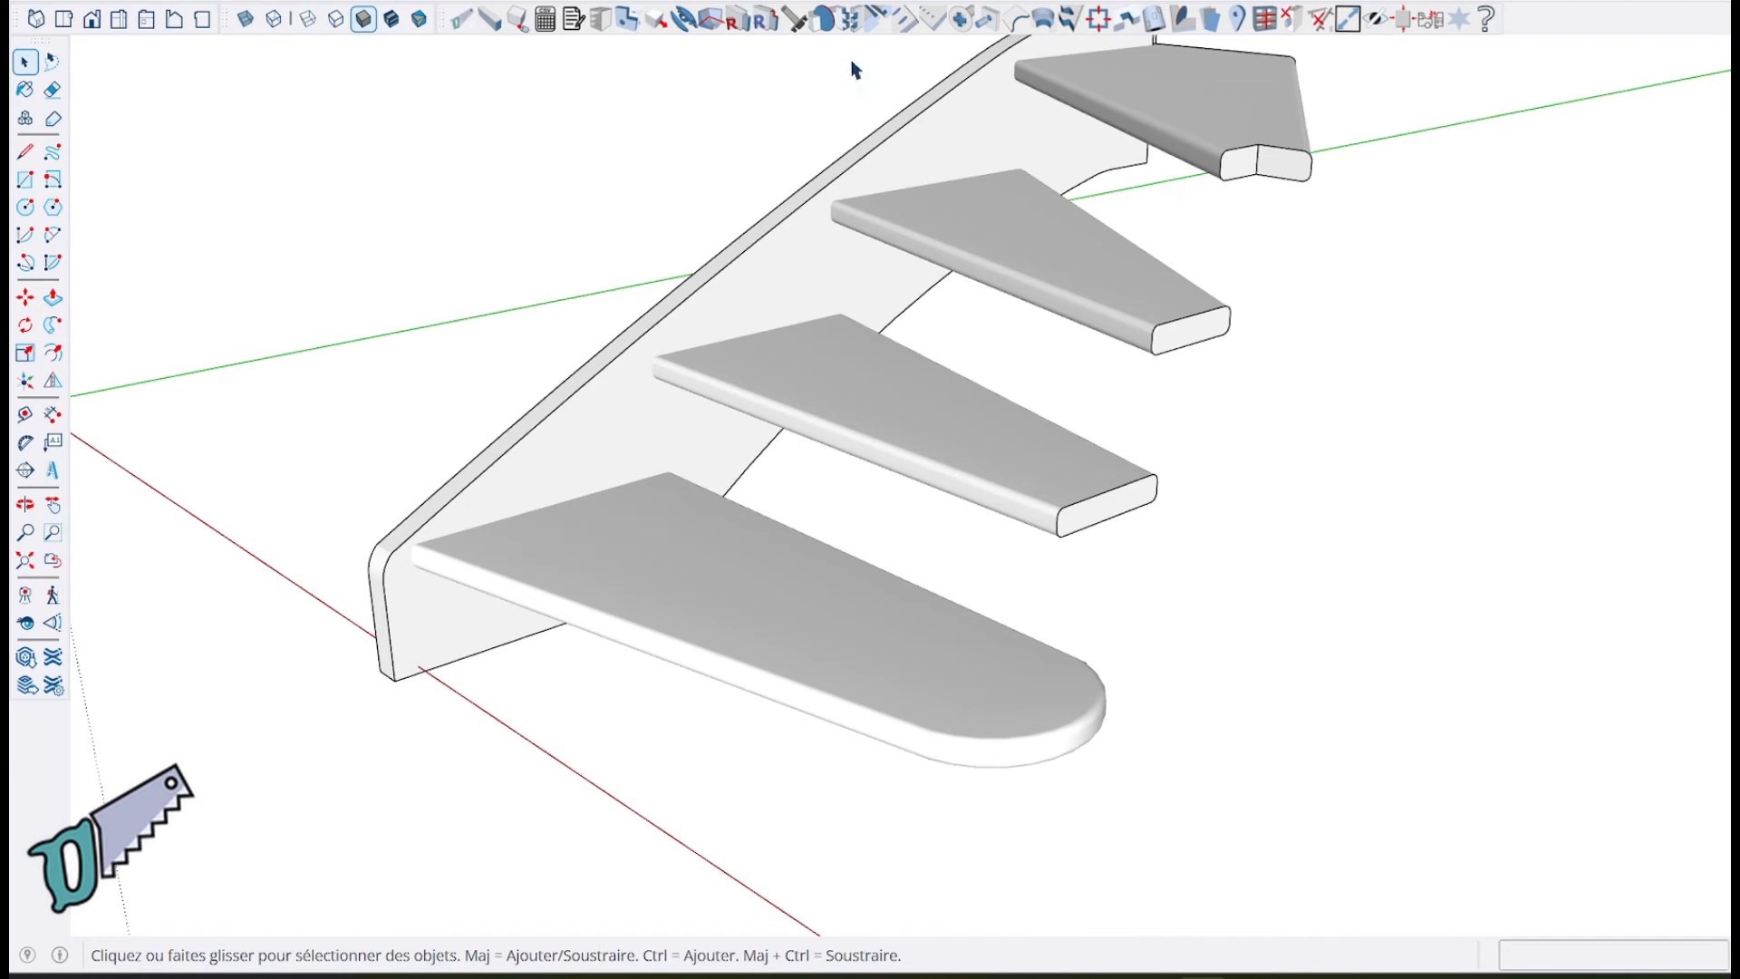
left_click(1129, 20)
left_click(954, 110)
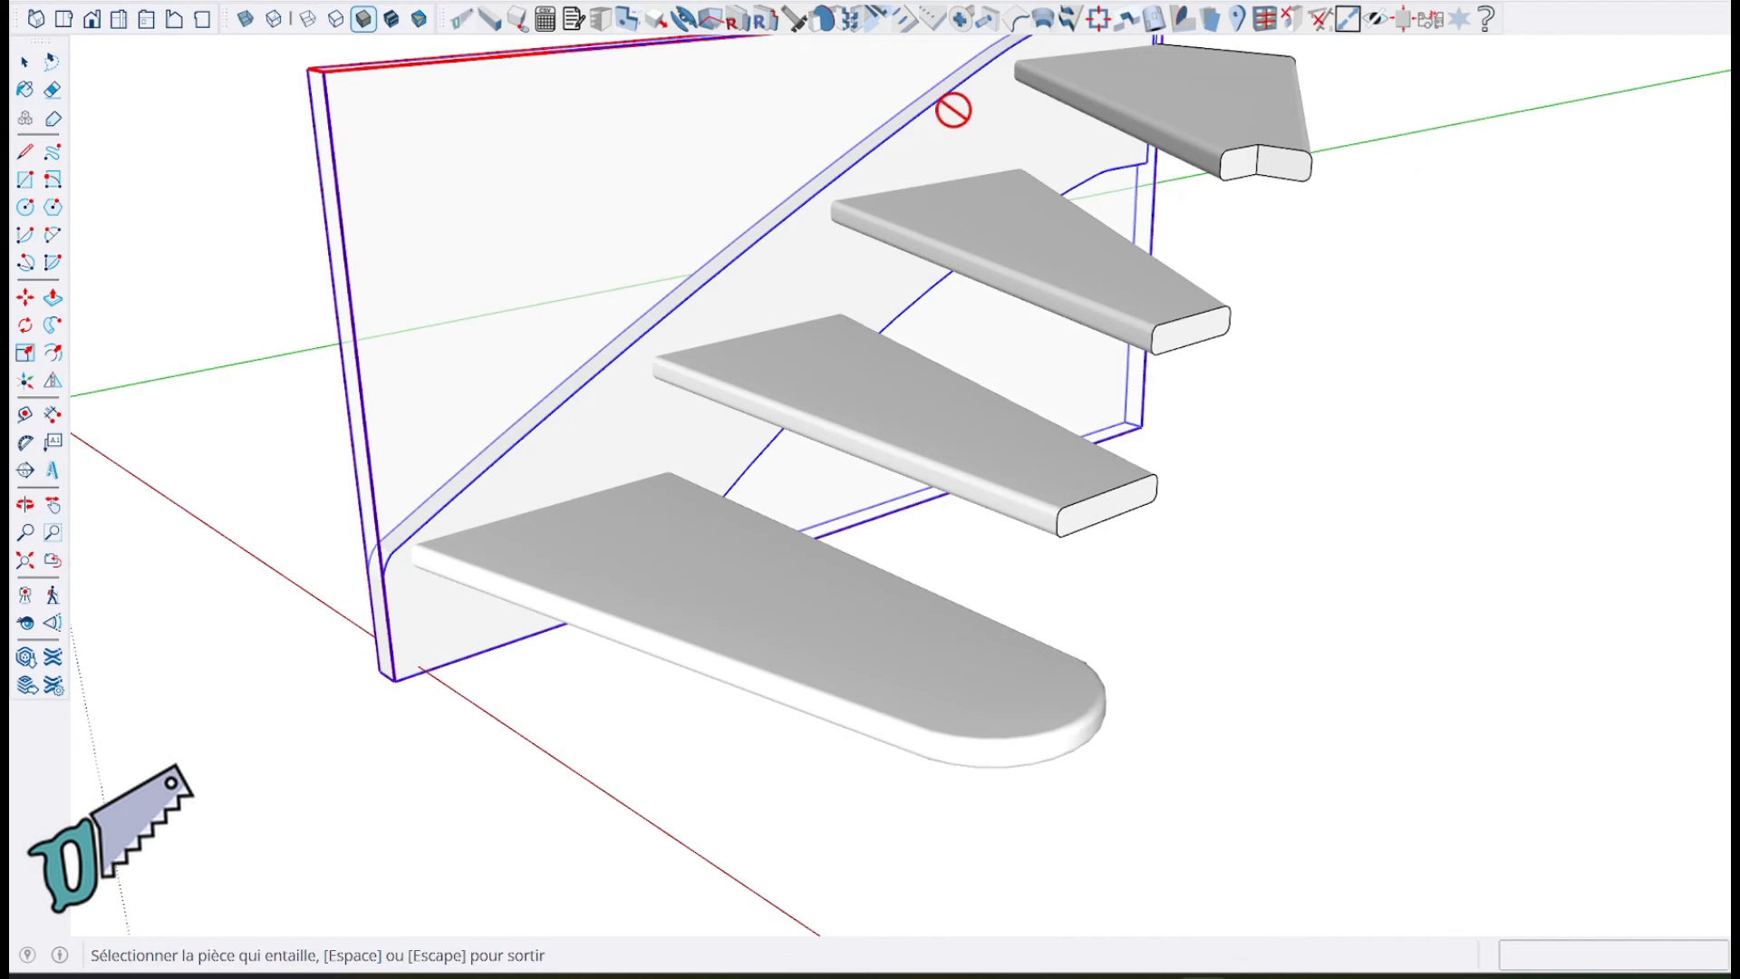
left_click(638, 576)
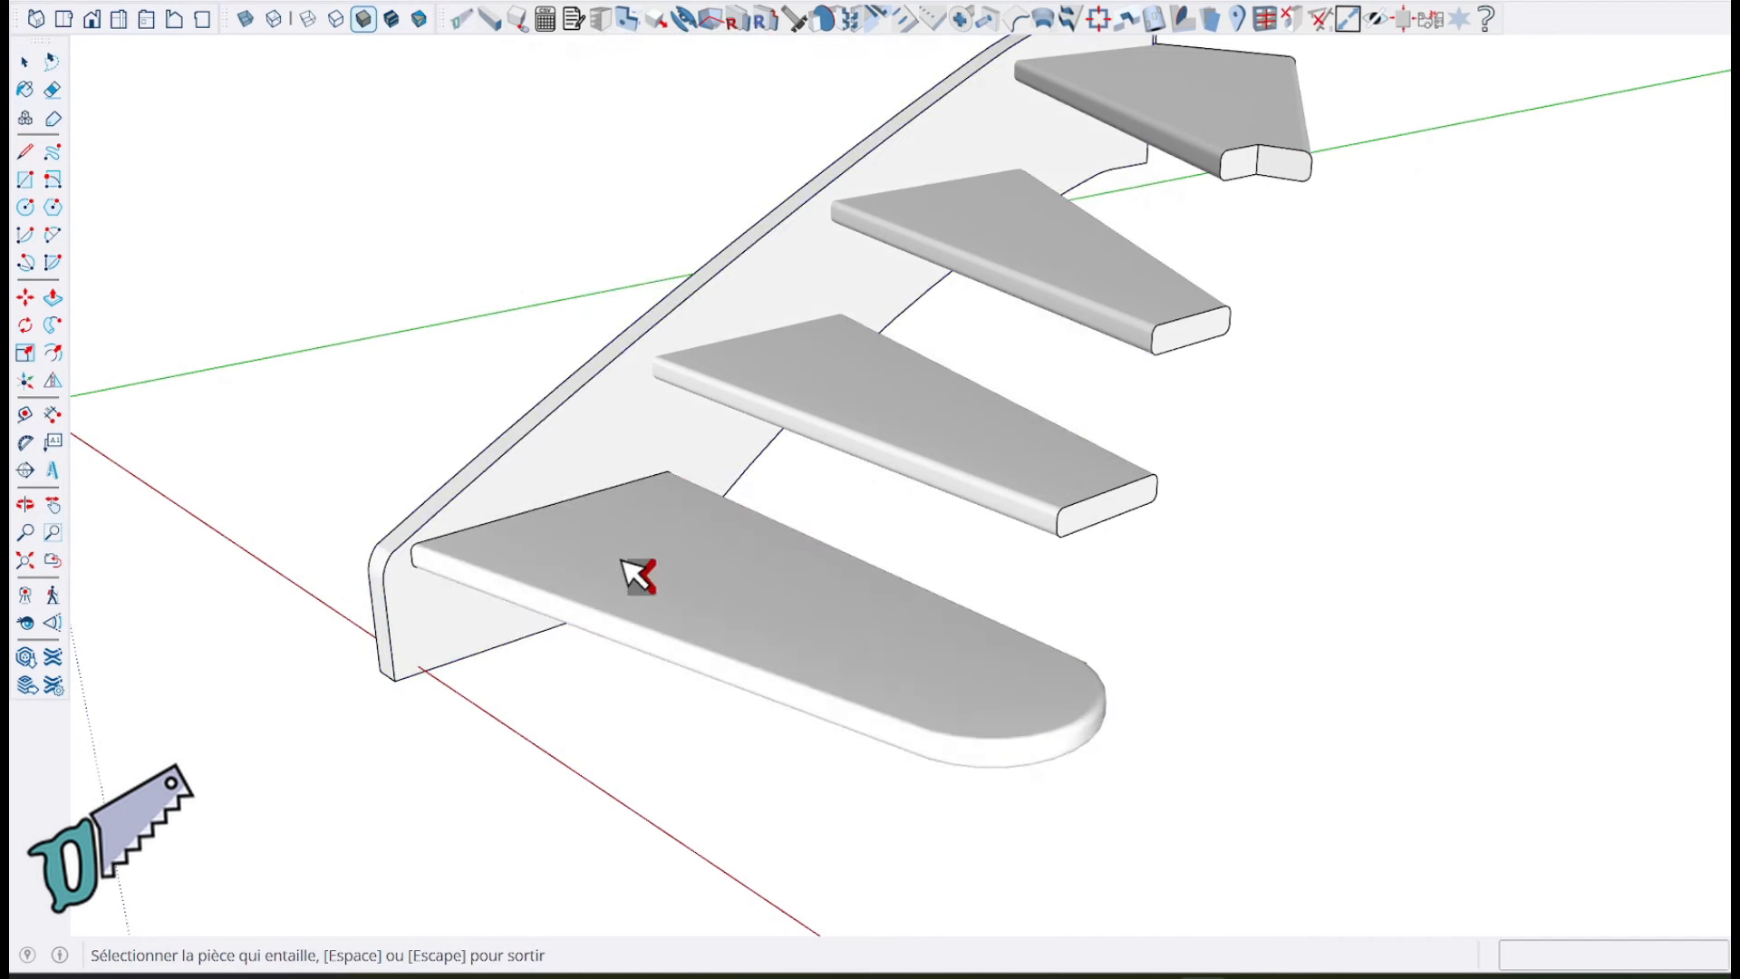
left_click(843, 401)
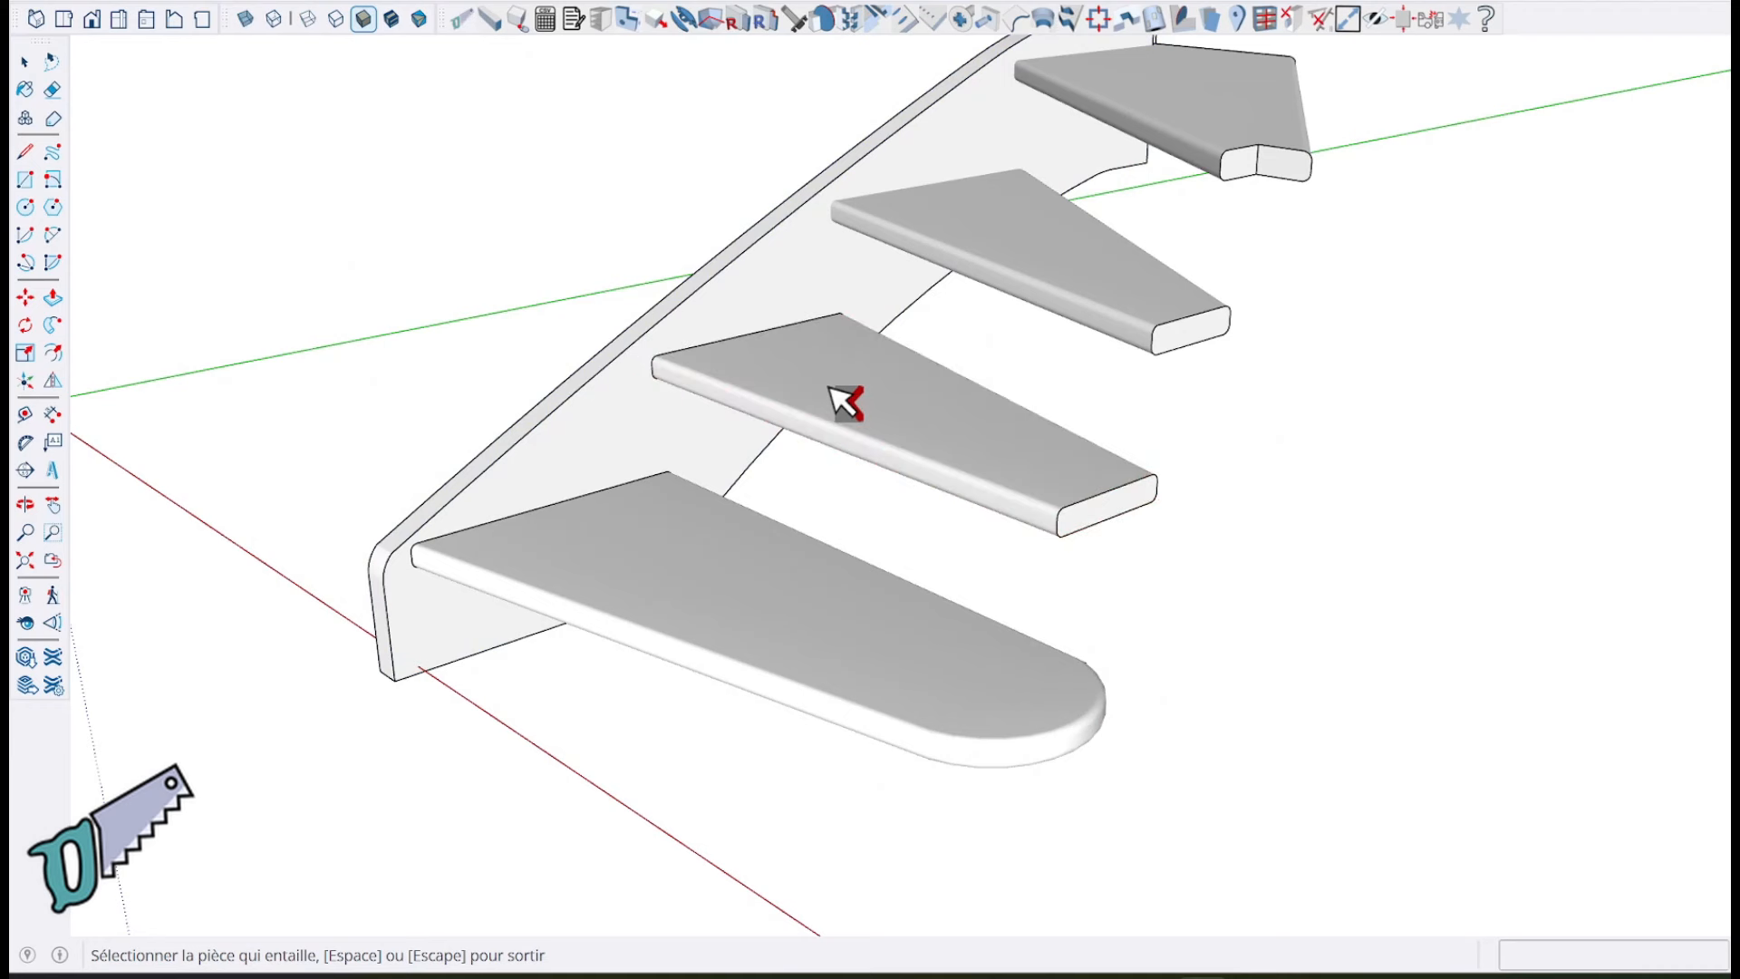
left_click(975, 194)
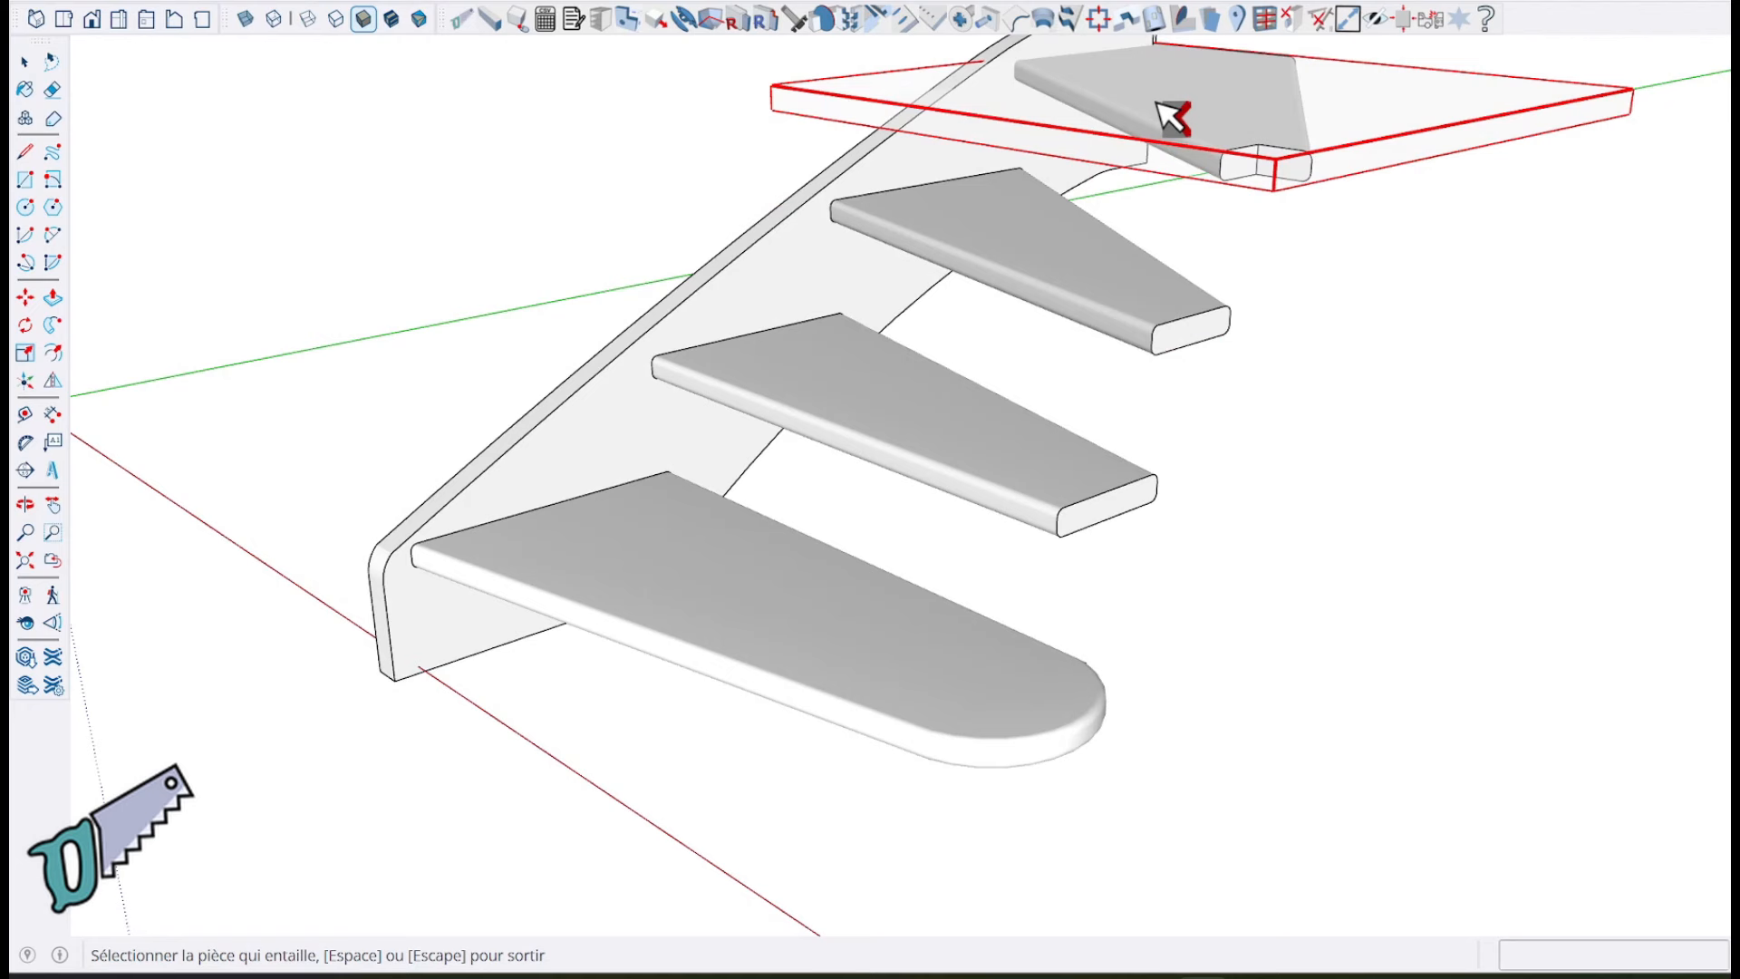
left_click(1157, 103)
key("space")
Step: Hide all four treads together to inspect the notches in the stringer
middle_click_drag(1223, 373, 1436, 631)
left_click_drag(1227, 855, 1027, 113)
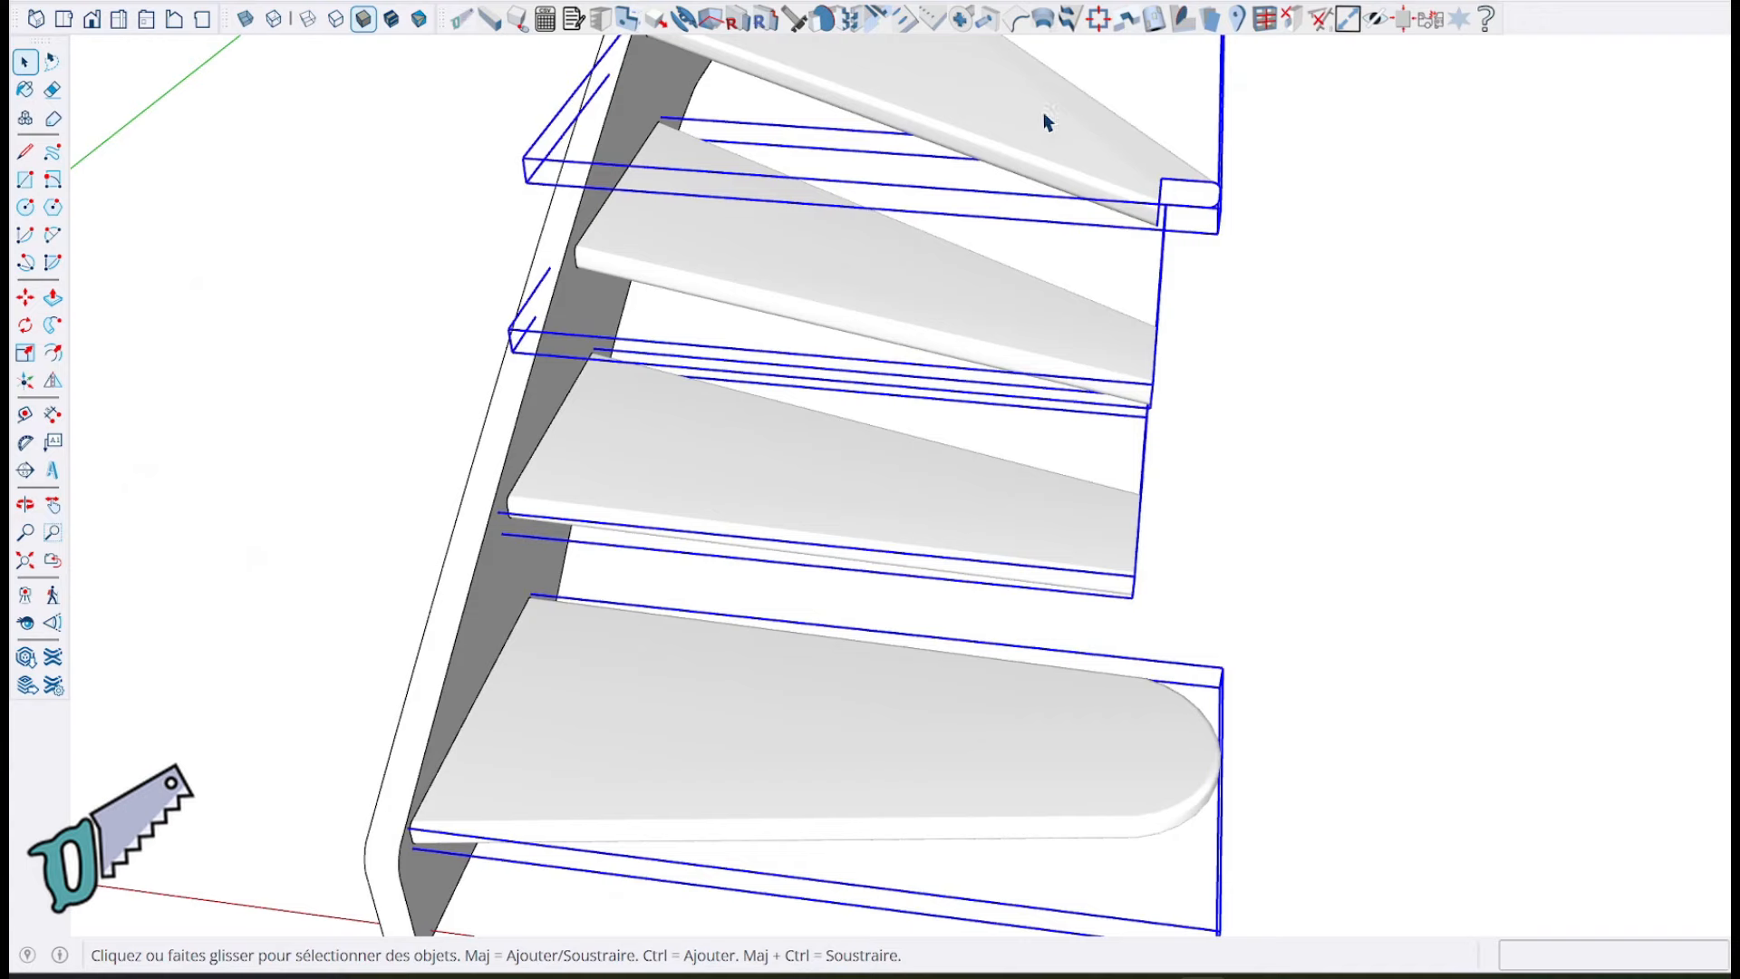
right_click(1042, 112)
left_click(1107, 181)
middle_click_drag(874, 419, 588, 261)
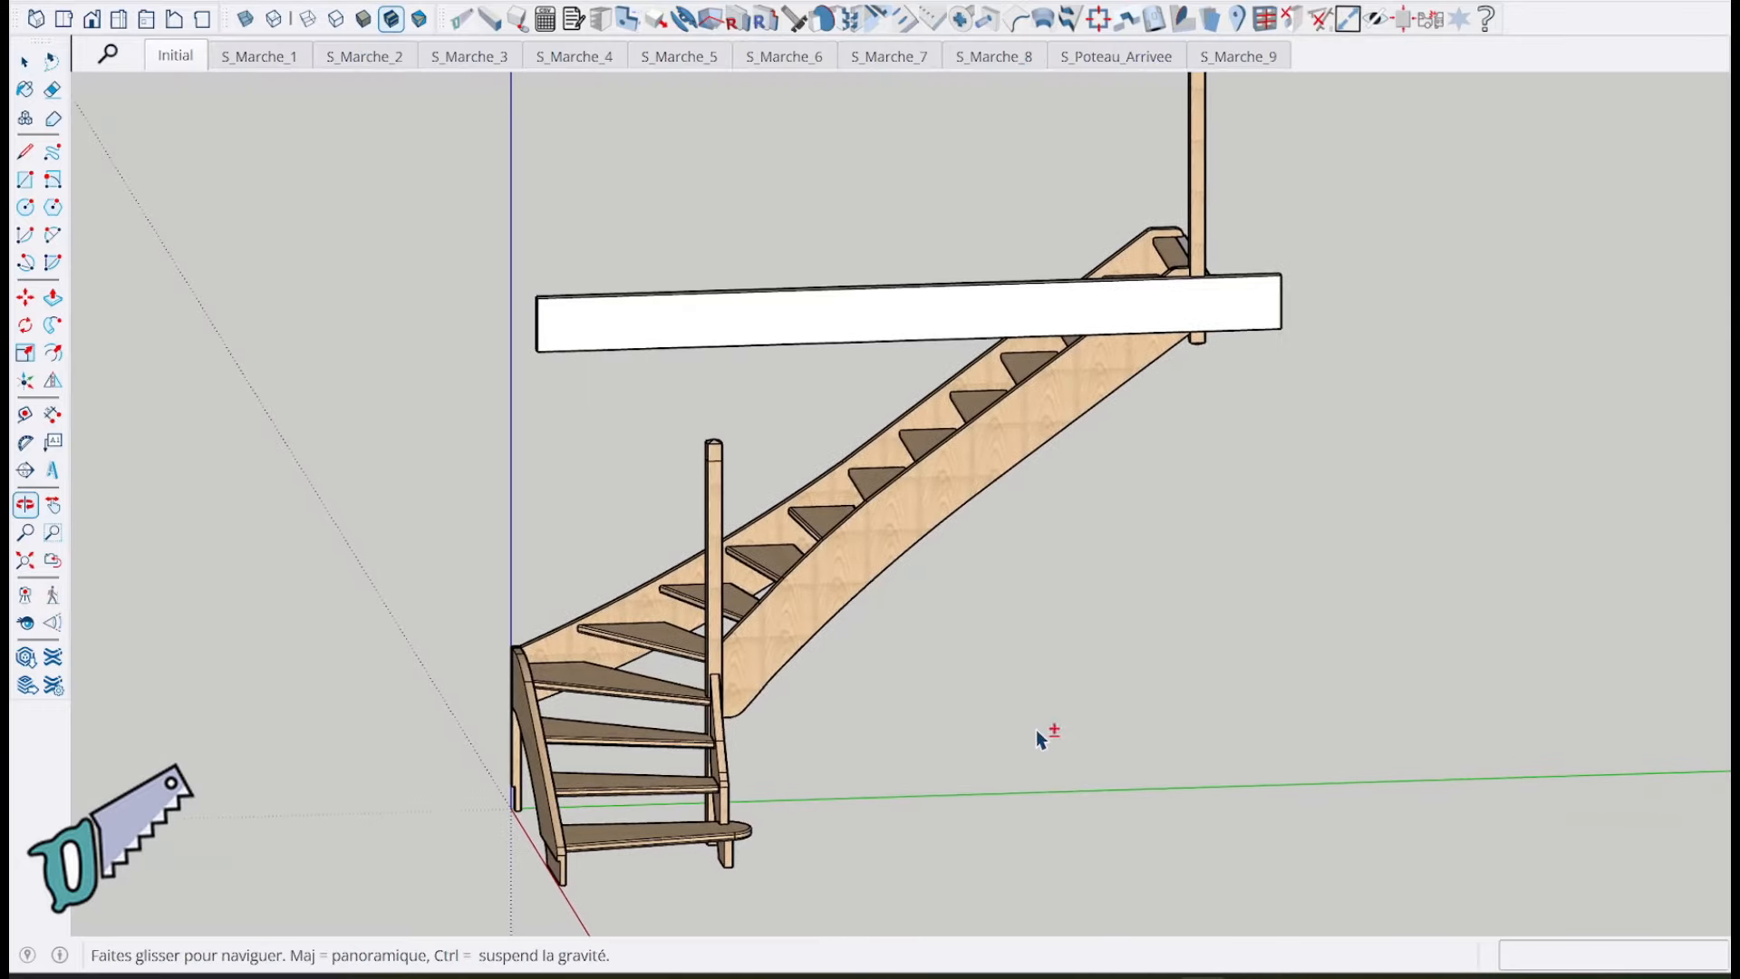
Step: Show the S_Marche_9 scene of the complete staircase model
left_click(1245, 58)
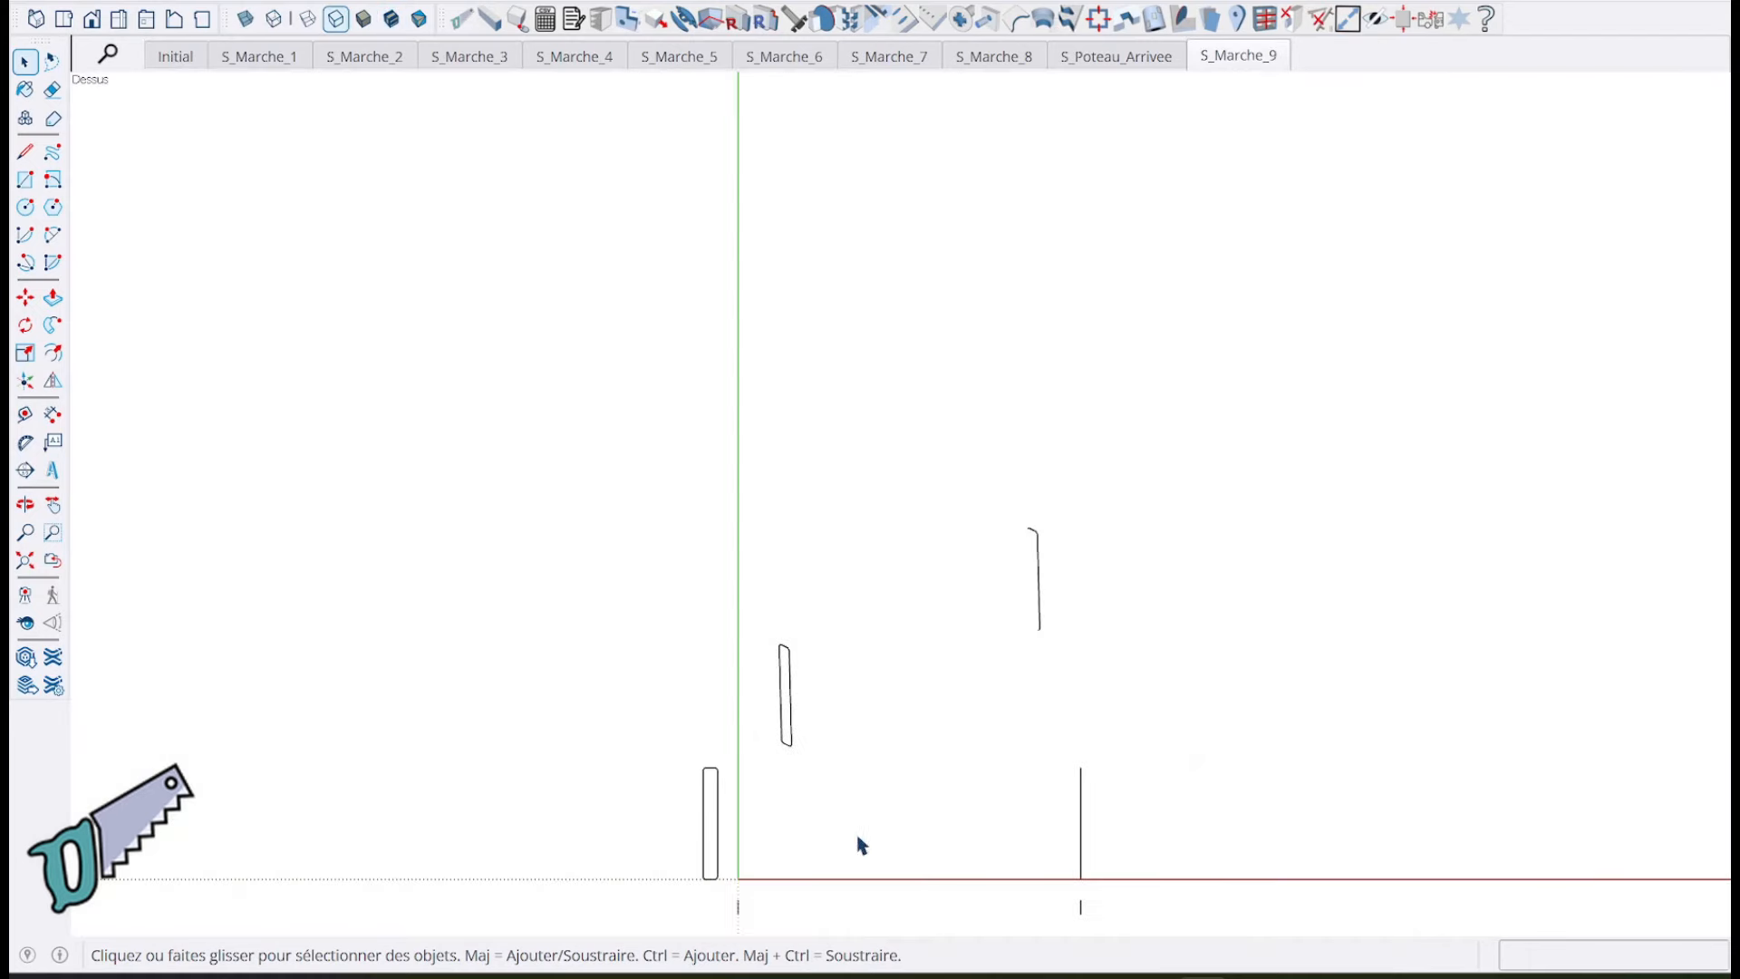
Step: Turn on profile edges to complete the tread outlines in the S_Marche_9 views, and return to the Initial scene
scroll(867, 813, "up", 1)
middle_click_drag(870, 822, 791, 519, "shift")
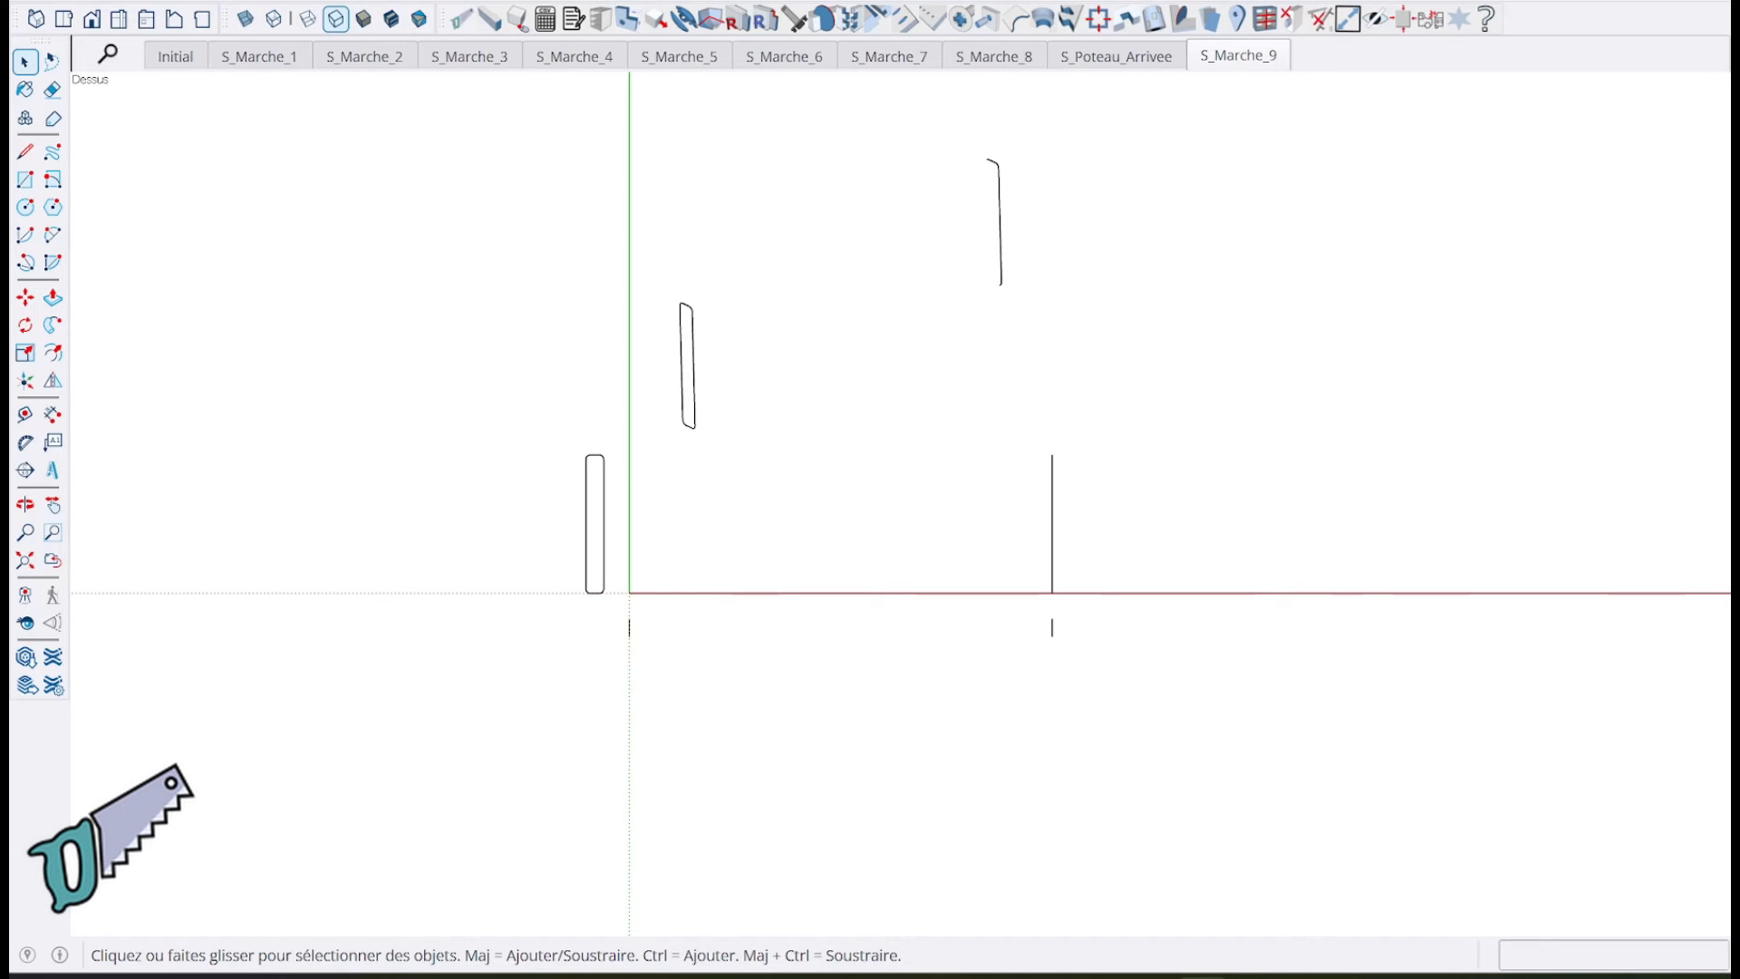
left_click(173, 2)
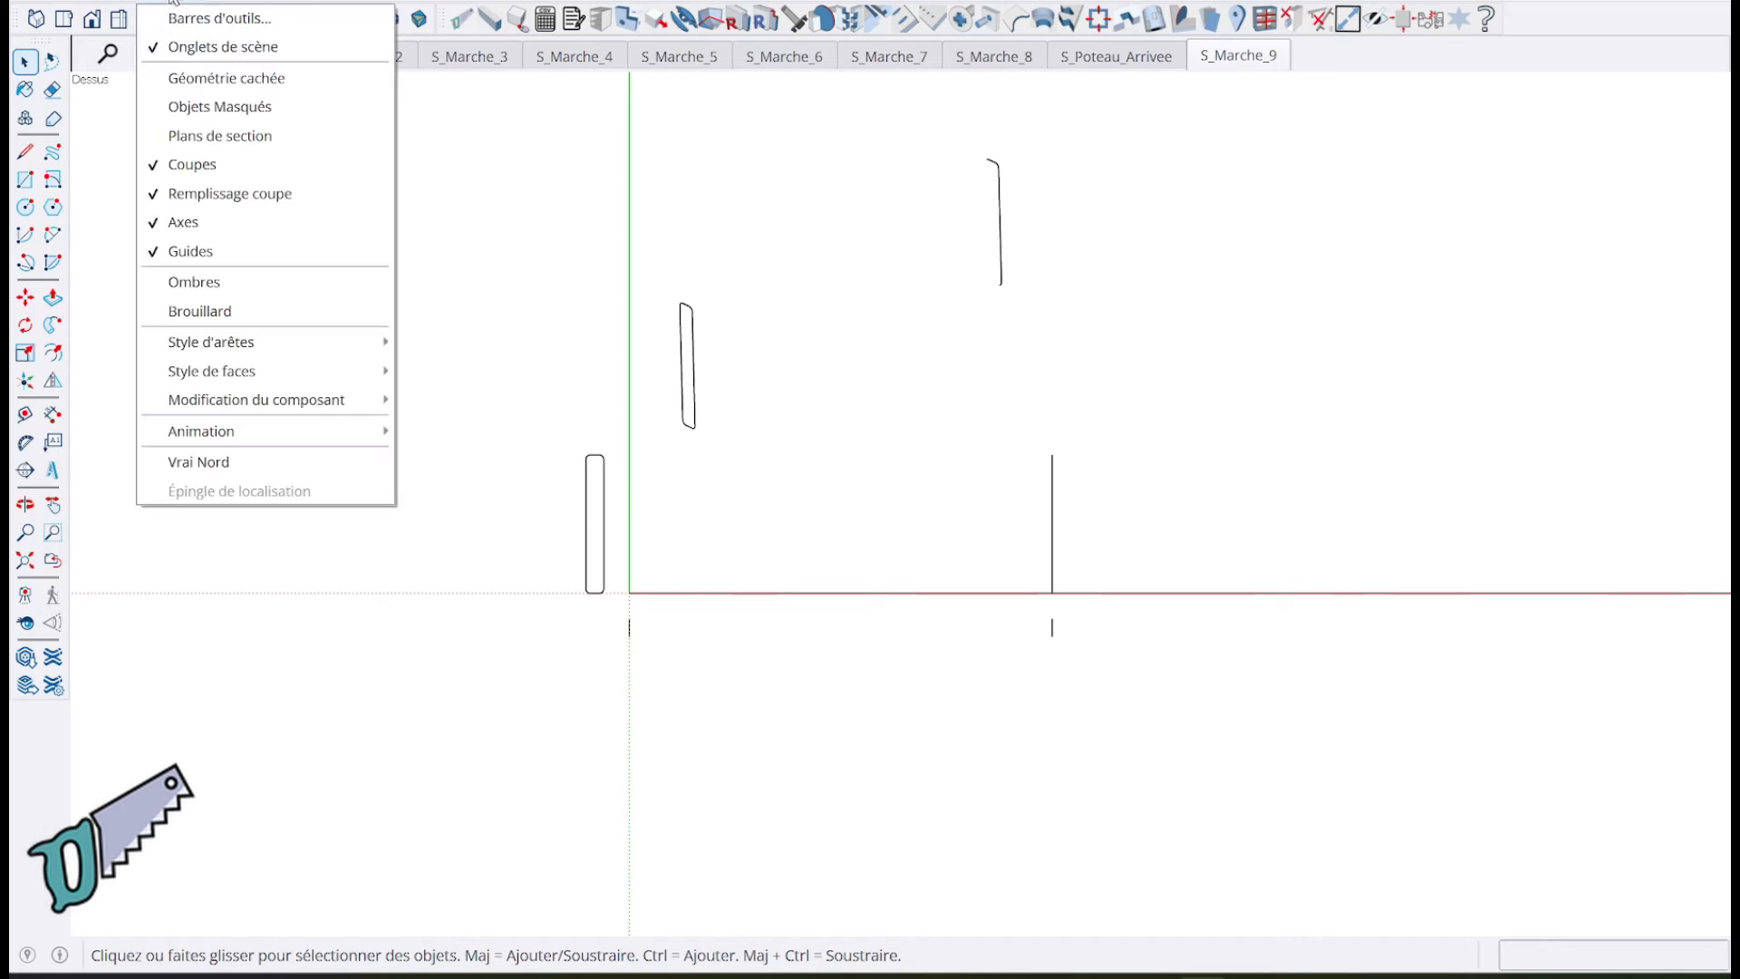
mouse_move(201, 344)
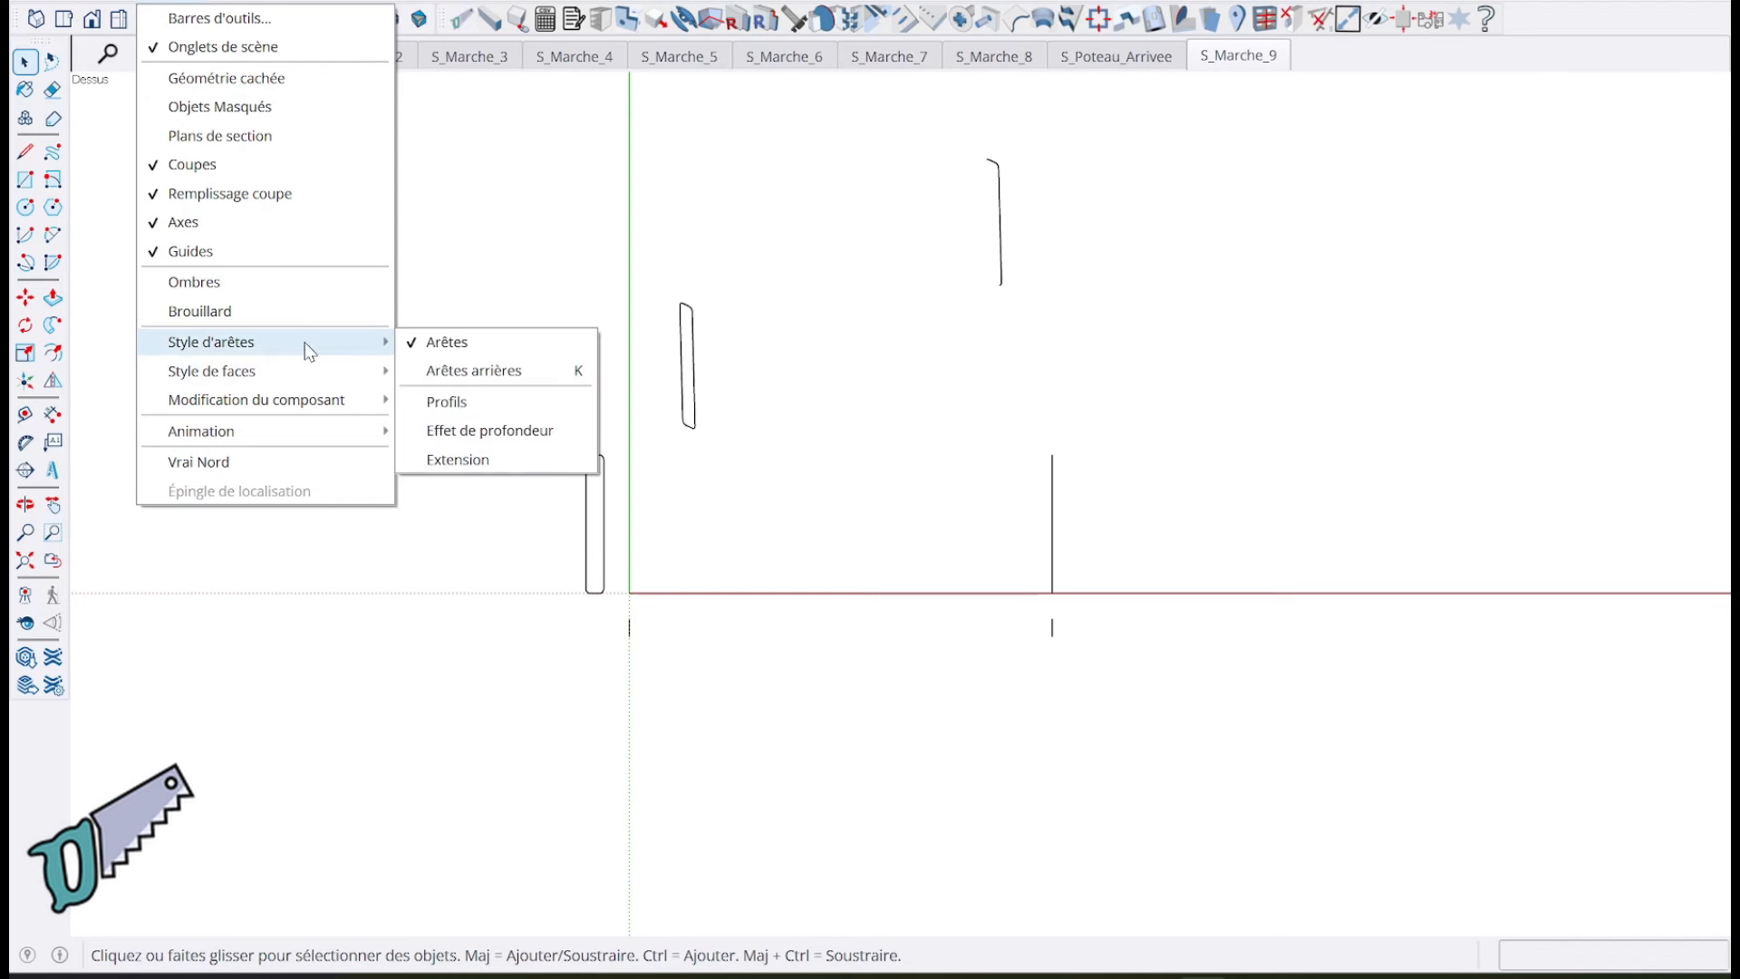
left_click(467, 415)
scroll(913, 653, "up", 2)
middle_click_drag(930, 629, 956, 856, "shift")
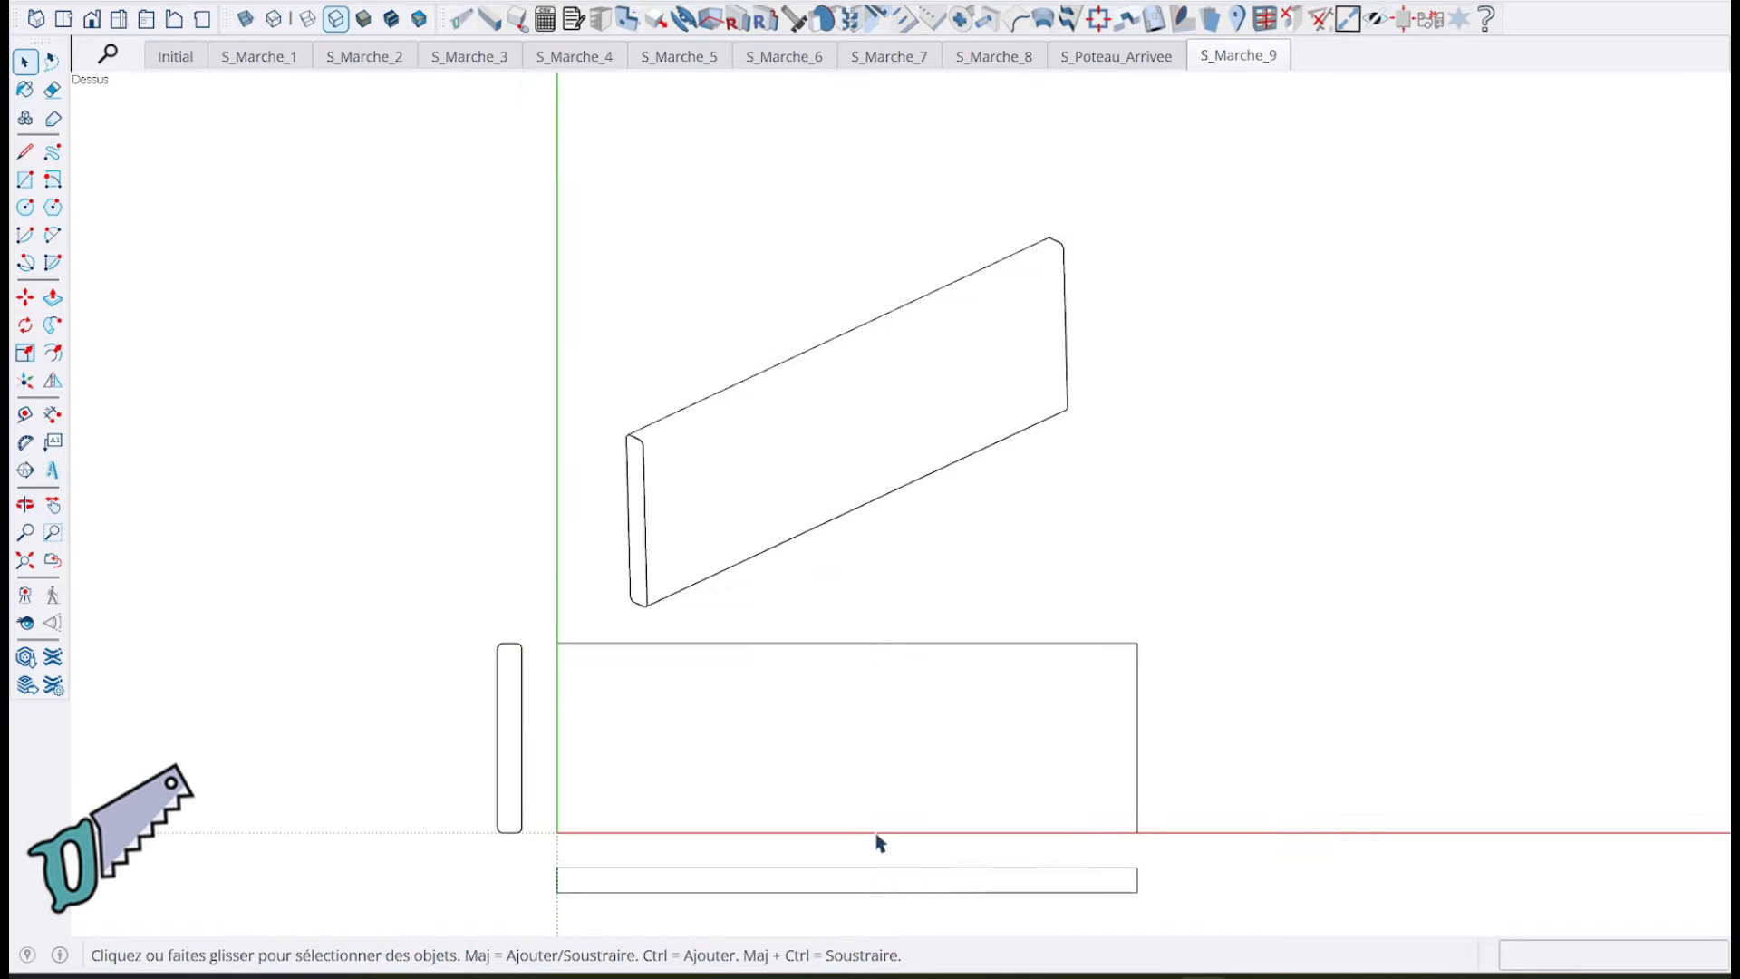
left_click(175, 60)
mouse_move(895, 602)
middle_mouse_down()
mouse_move(1128, 690)
mouse_move(1096, 652)
mouse_move(1134, 633)
mouse_move(998, 621)
mouse_move(960, 653)
middle_mouse_up()
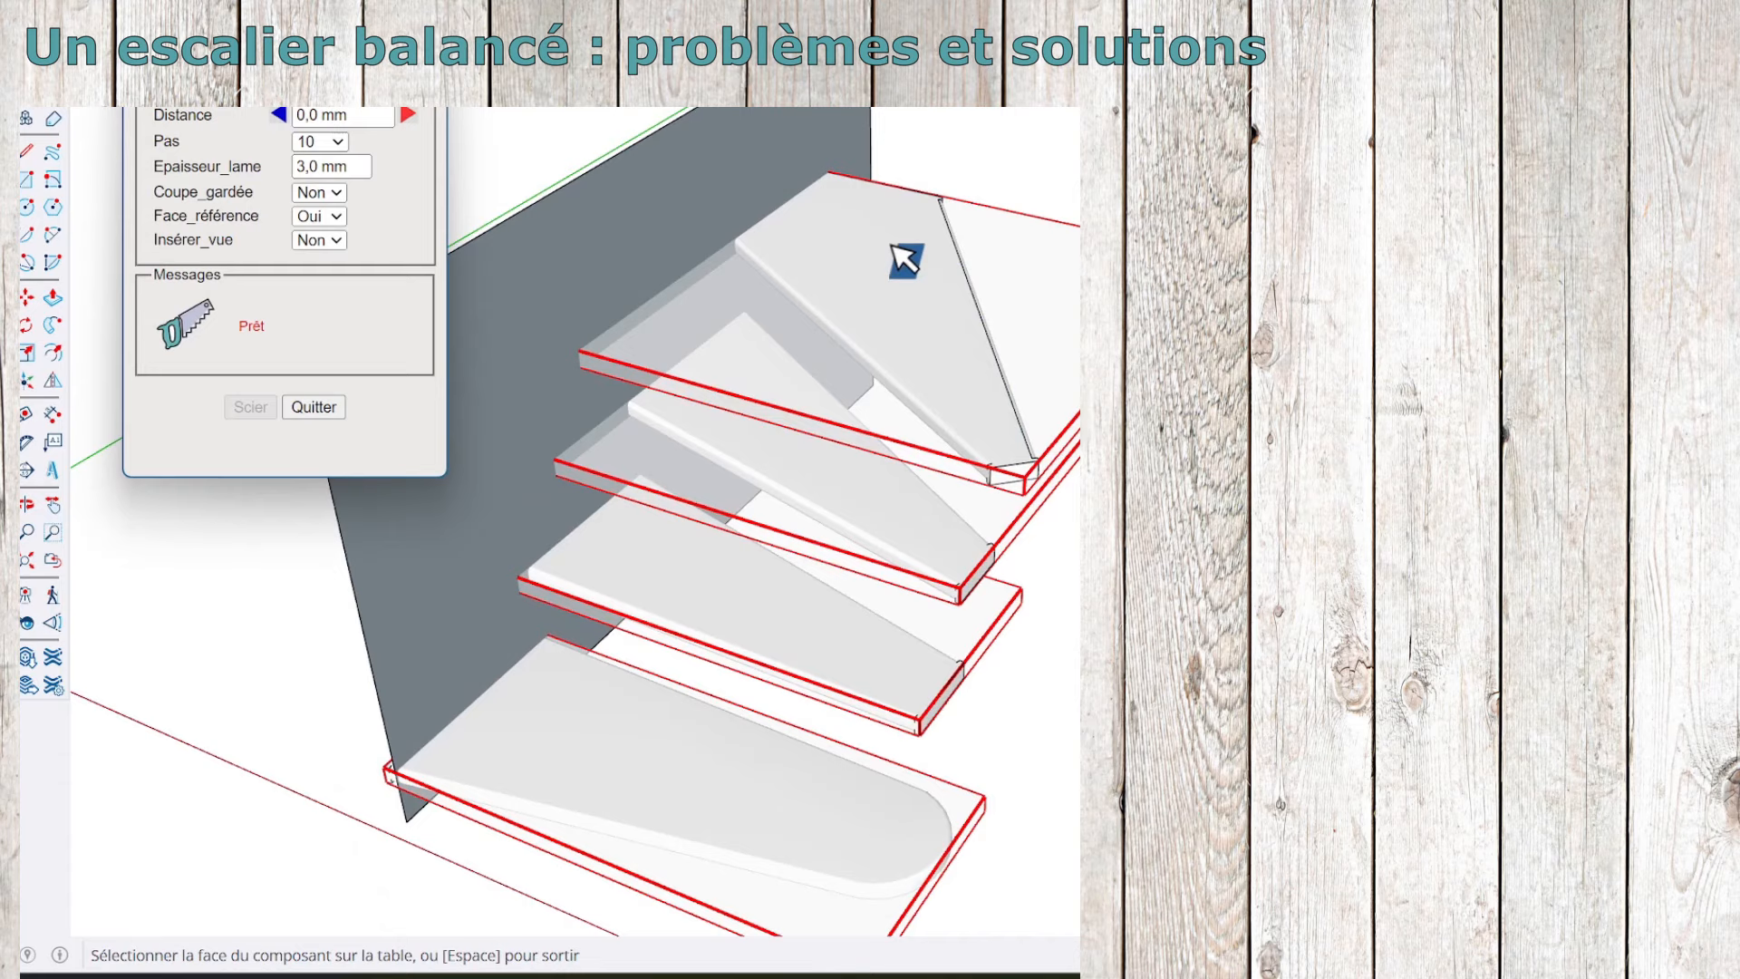
Step: Position the saw cut at the wall-side corner of the uppermost tread, using its upper face as the reference
scroll(902, 259, "up", 5)
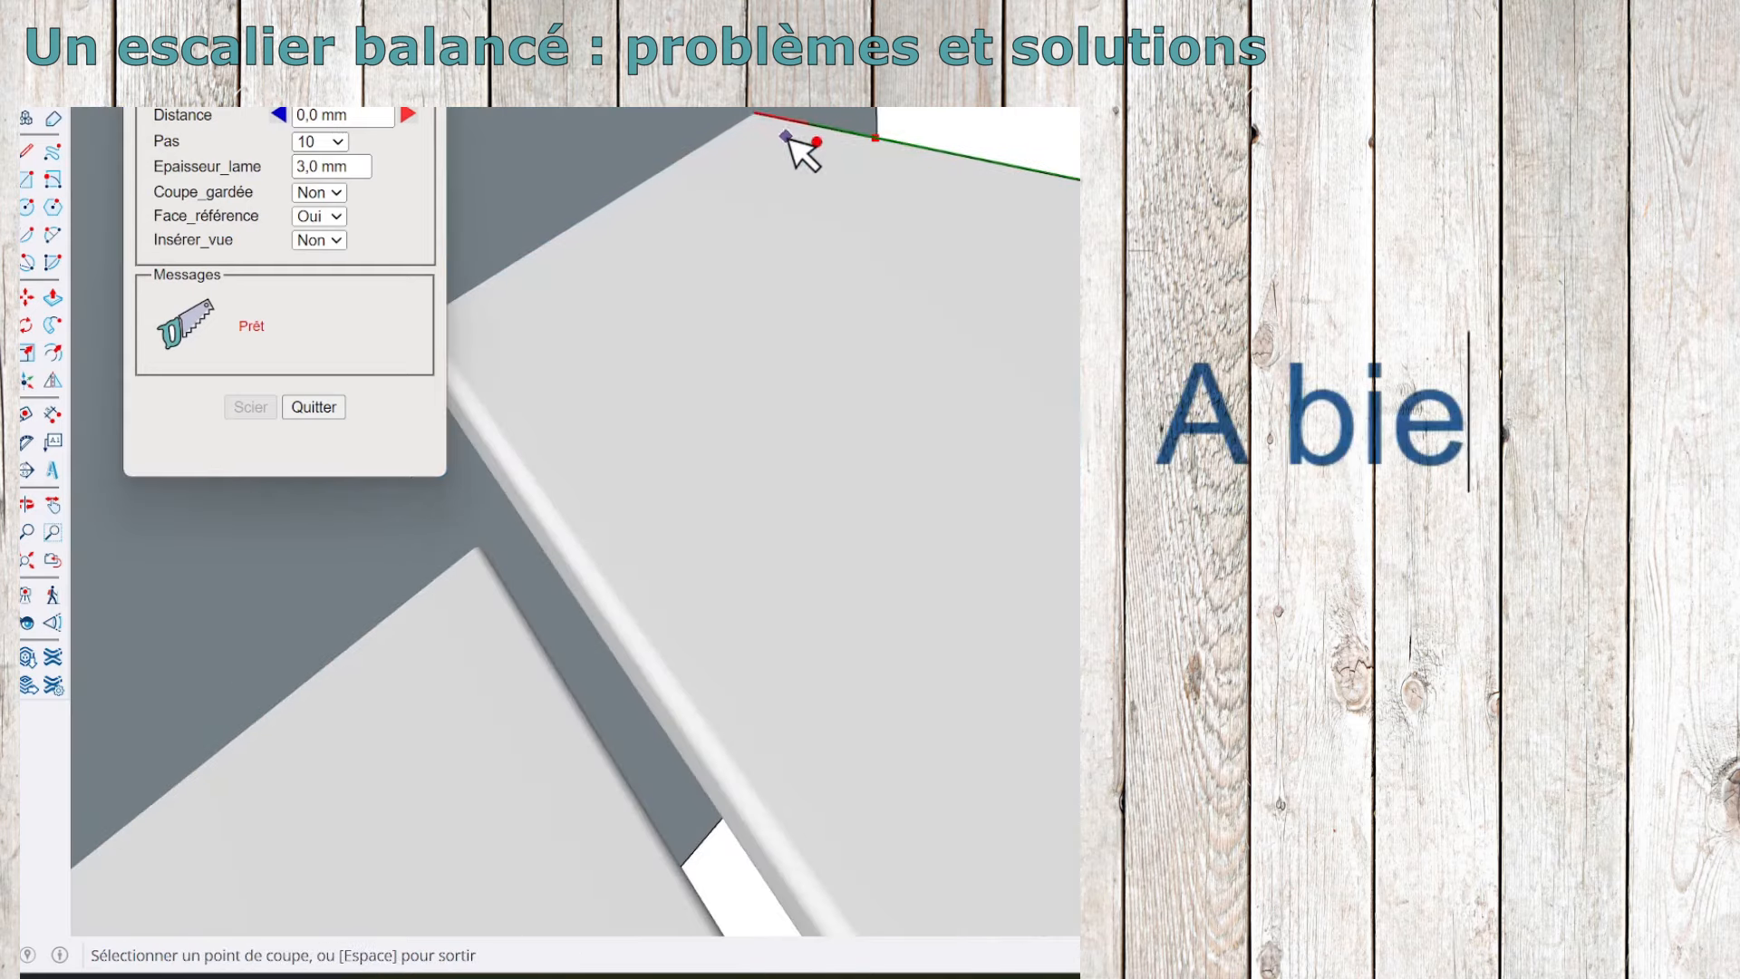
left_click(786, 138)
left_click(553, 134)
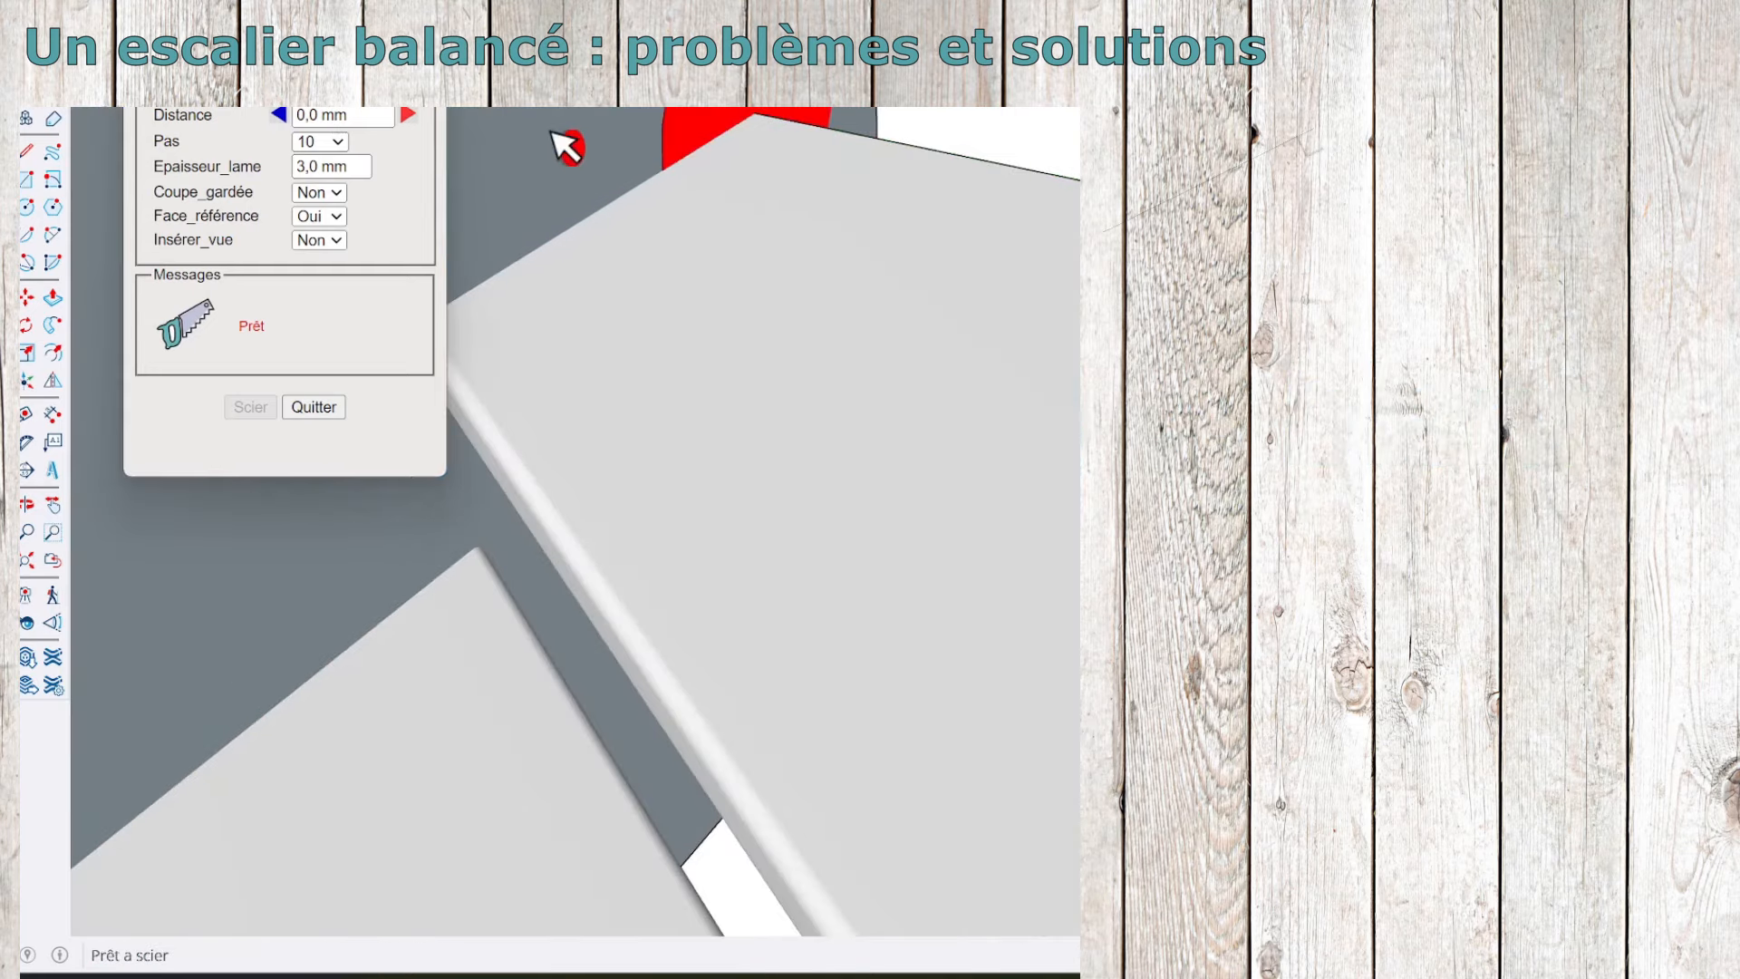